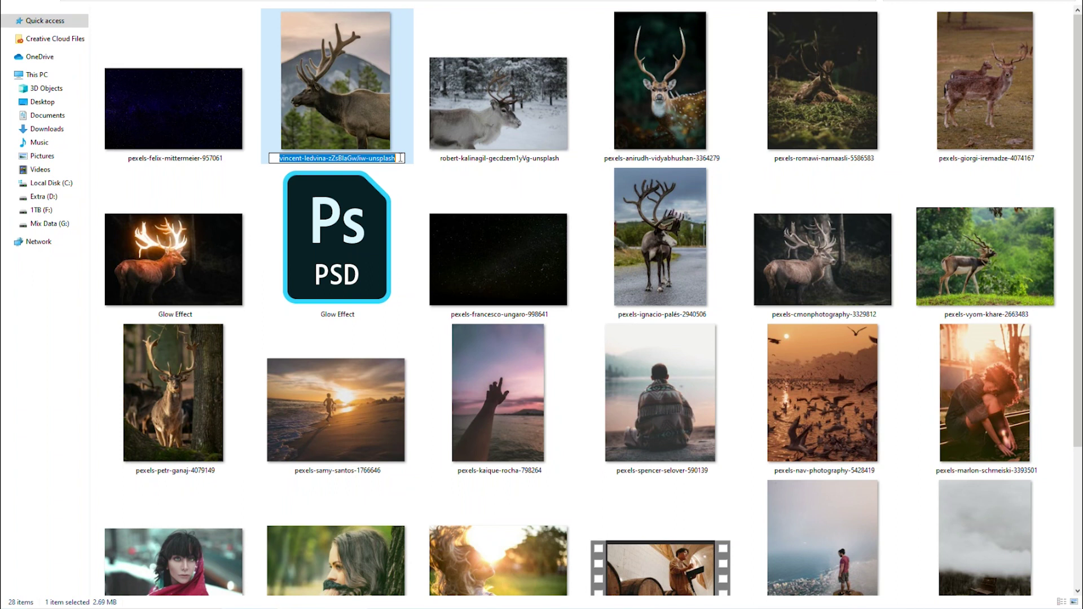
# Rename the elk photo against the mountain as 01 and open it in Photoshop.
pyautogui.press('Return')
pyautogui.moveTo(407, 137); pyautogui.dragTo(336, 120)
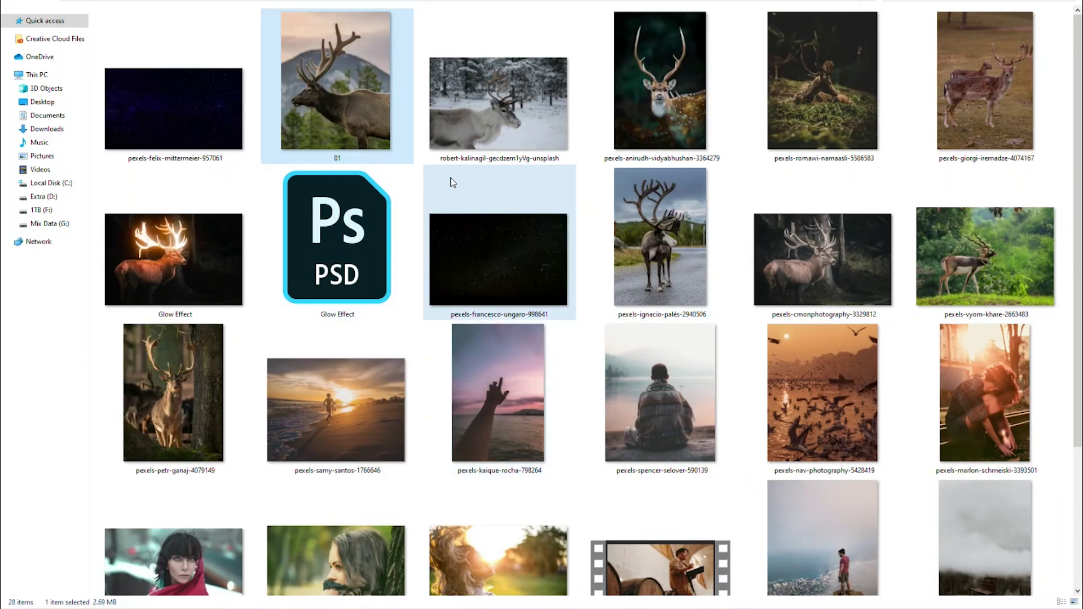
pyautogui.click(447, 179)
pyautogui.moveTo(361, 119); pyautogui.dragTo(374, 41)
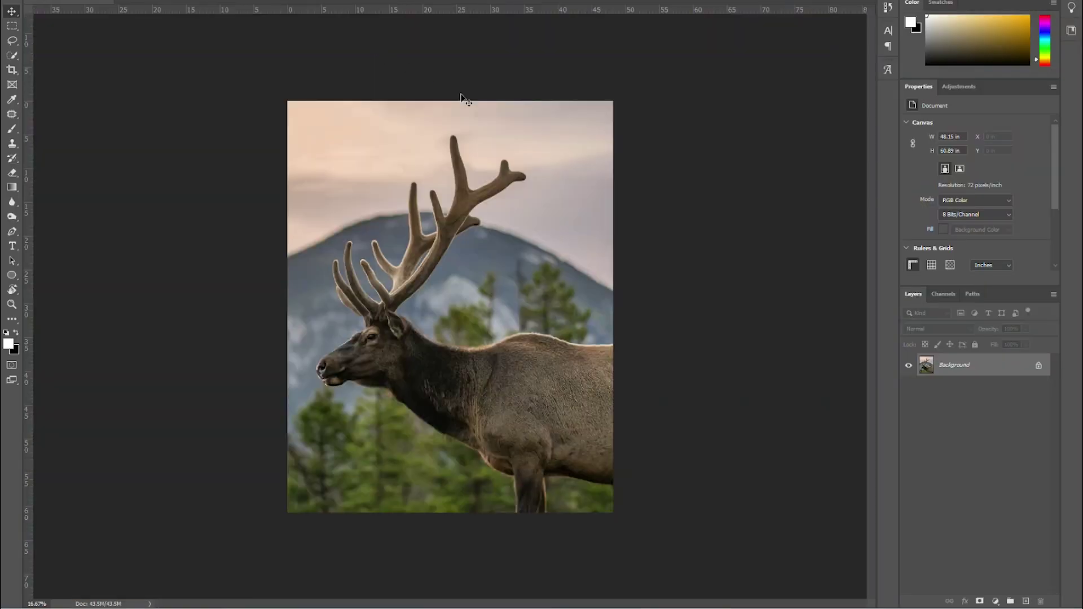
# With the Quick Selection tool active, automatically select the whole elk, including its antlers.
pyautogui.hotkey('ctrl', '+')
pyautogui.hotkey('ctrl', '-')
pyautogui.click(12, 55)
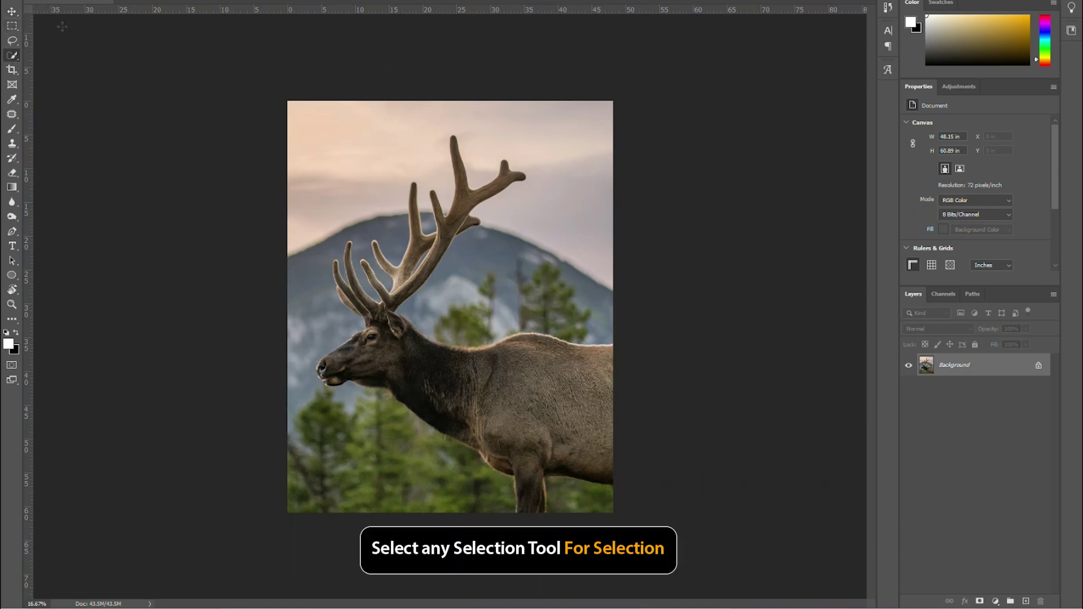
pyautogui.hotkey('ctrl', '+')
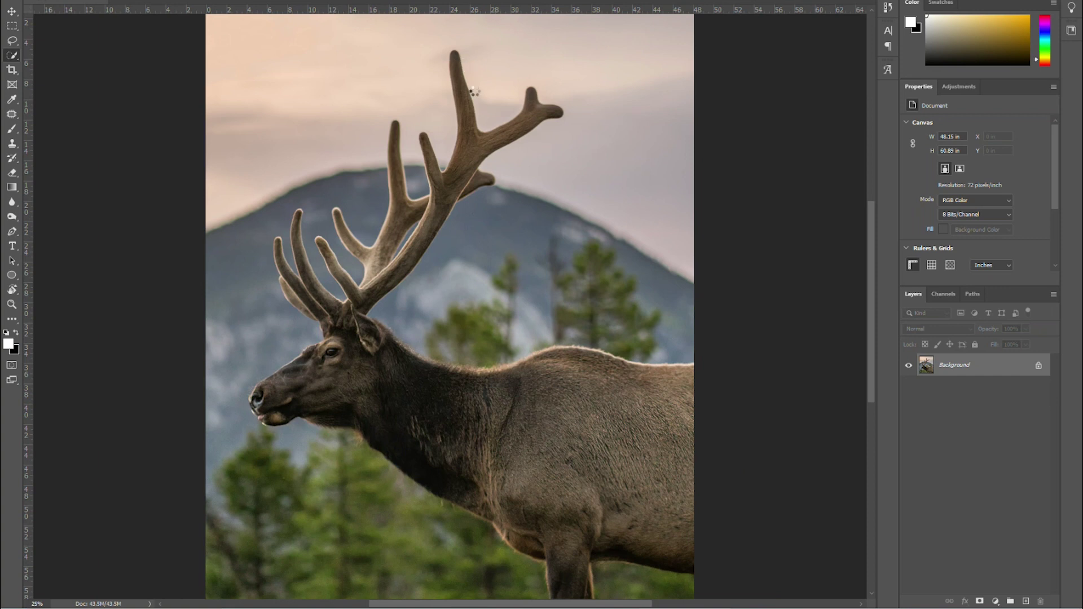
pyautogui.hotkey('ctrl', 'alt', 'r')
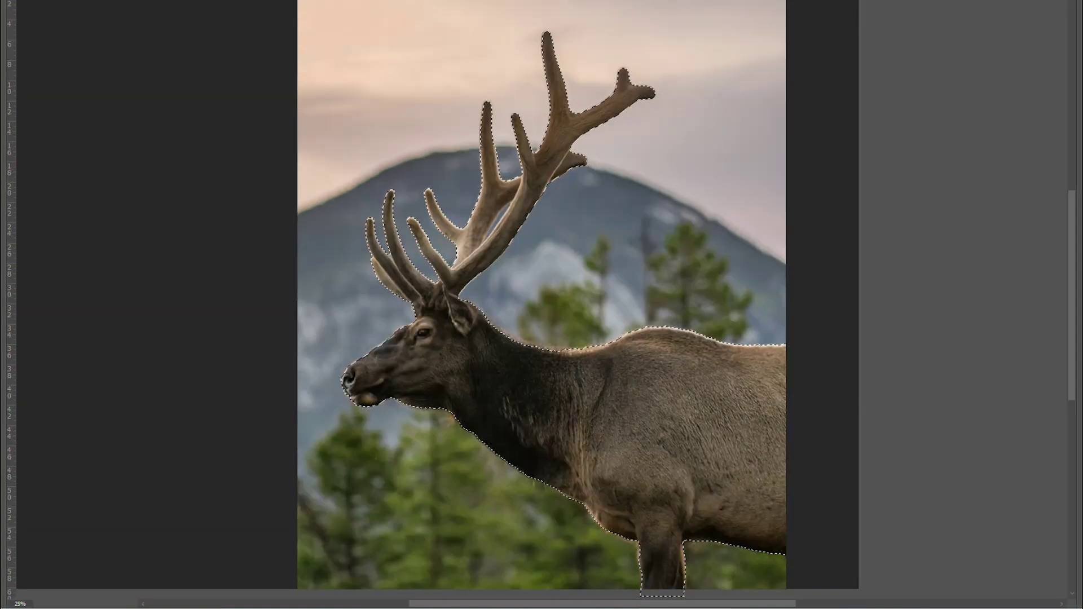
# Subtract the narrow background gap between the two crossing antler beams from the selection.
pyautogui.hotkey('ctrl', '+')
pyautogui.hotkey('ctrl', '+')
pyautogui.hotkey('ctrl', '+')
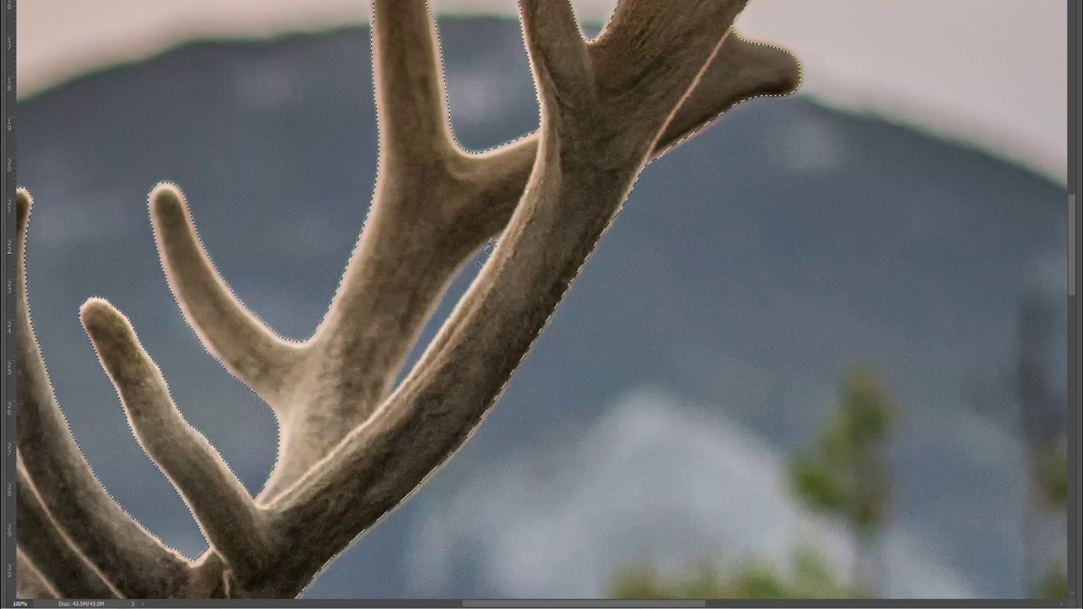
pyautogui.moveTo(478, 264); pyautogui.dragTo(437, 329)
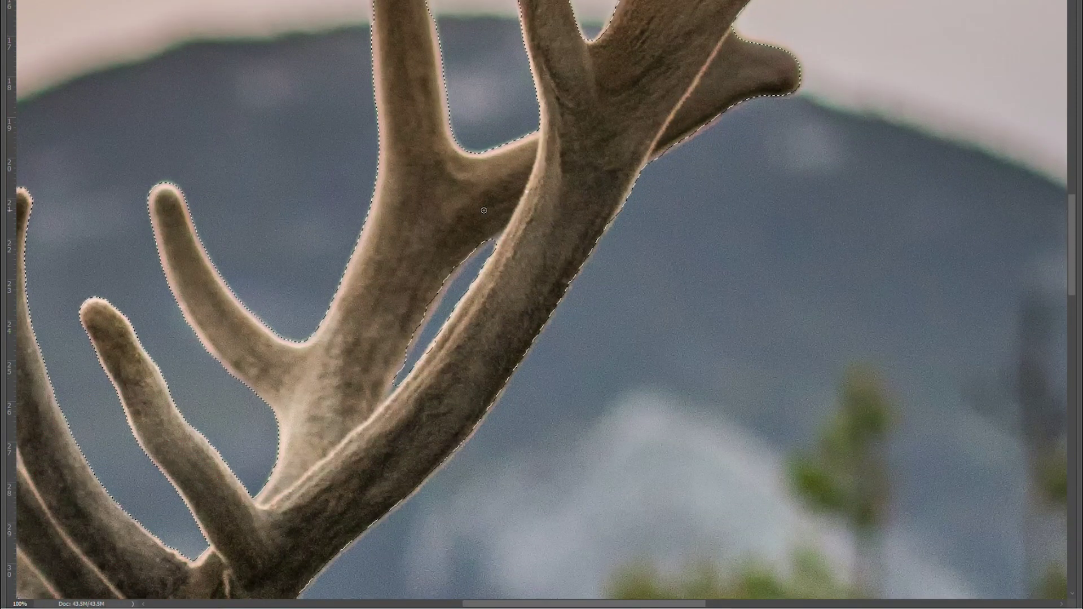
pyautogui.moveTo(455, 267); pyautogui.dragTo(418, 317)
# Examine the selection outline around the elk's head, chest, back and front leg.
pyautogui.hotkey('ctrl', '-')
pyautogui.moveTo(451, 446); pyautogui.dragTo(504, 142)
pyautogui.hotkey('ctrl', '-')
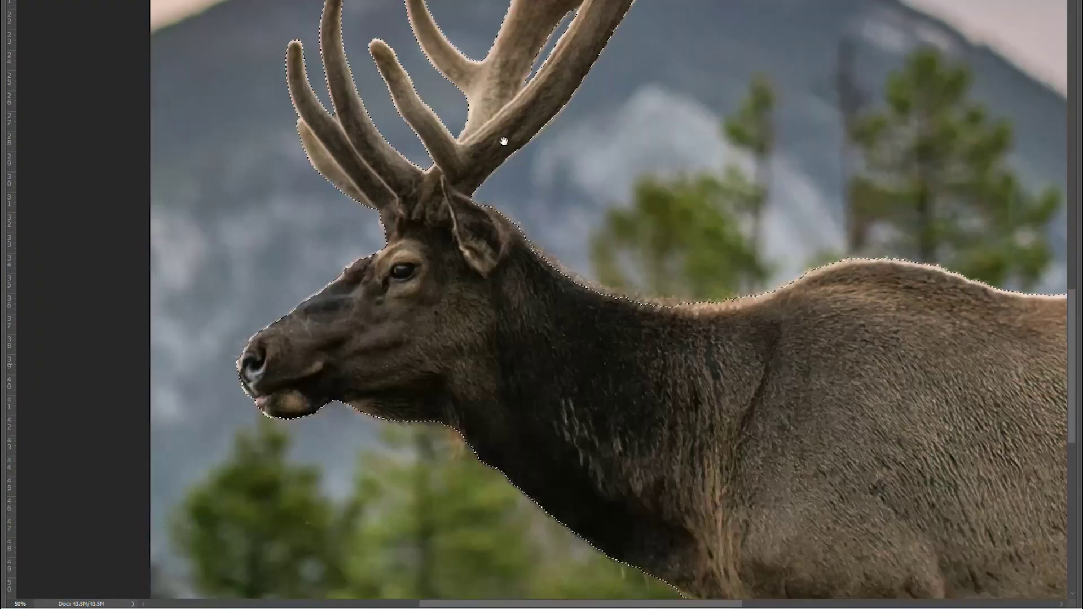
pyautogui.moveTo(497, 404); pyautogui.dragTo(436, 132)
pyautogui.moveTo(680, 329); pyautogui.dragTo(341, 307)
pyautogui.moveTo(440, 302); pyautogui.dragTo(537, 471)
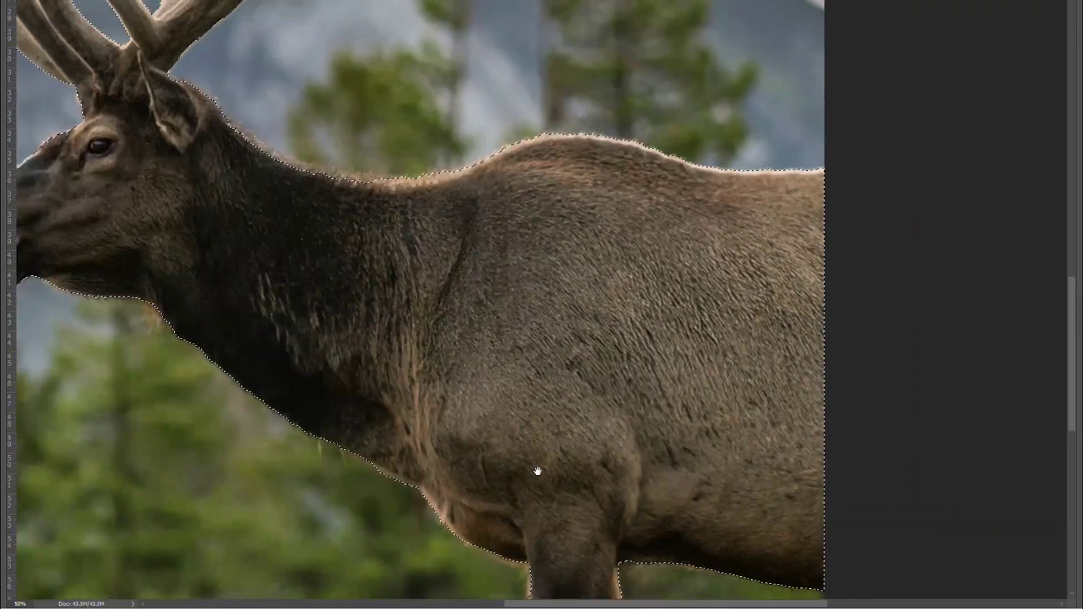
pyautogui.moveTo(602, 494); pyautogui.dragTo(595, 372)
pyautogui.moveTo(496, 198); pyautogui.dragTo(590, 427)
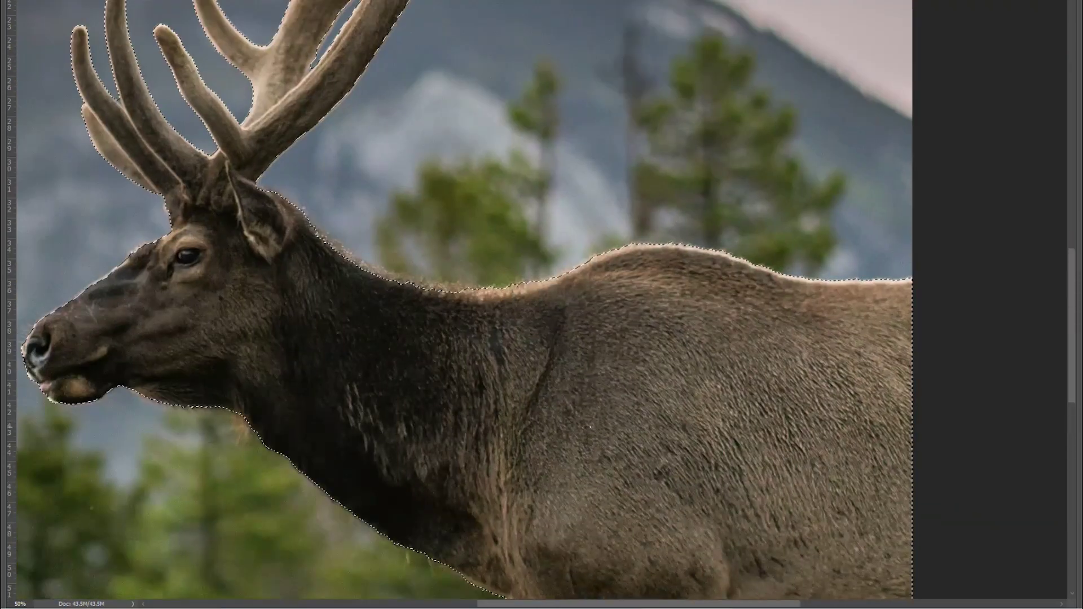
pyautogui.press('Tab')
pyautogui.hotkey('ctrl', '-')
pyautogui.hotkey('ctrl', '-')
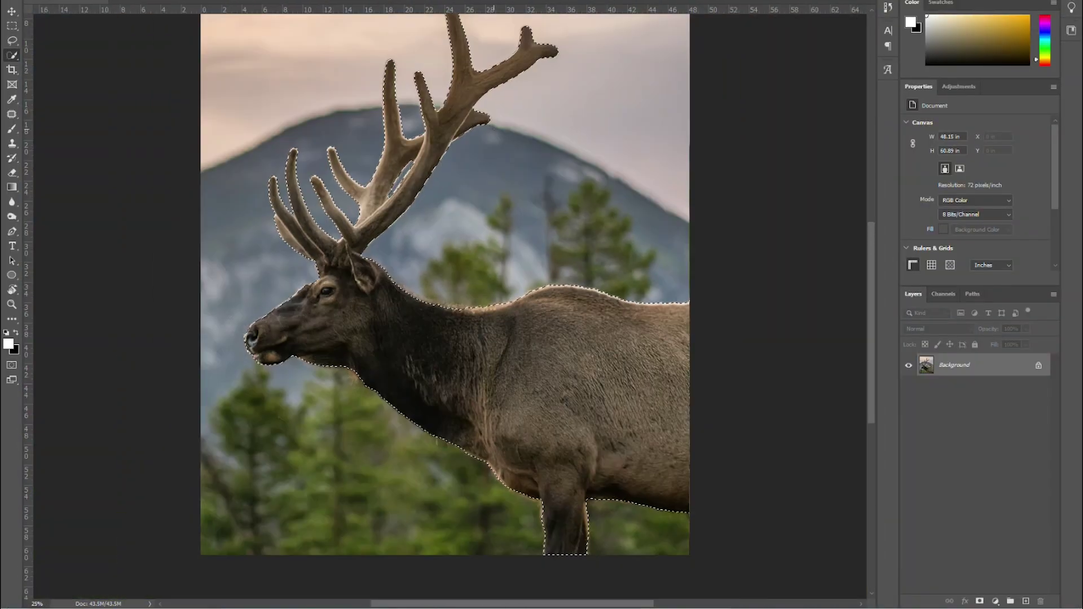
# Duplicate the Background layer and open its selection in Select and Mask.
pyautogui.moveTo(1003, 365); pyautogui.dragTo(1024, 603)
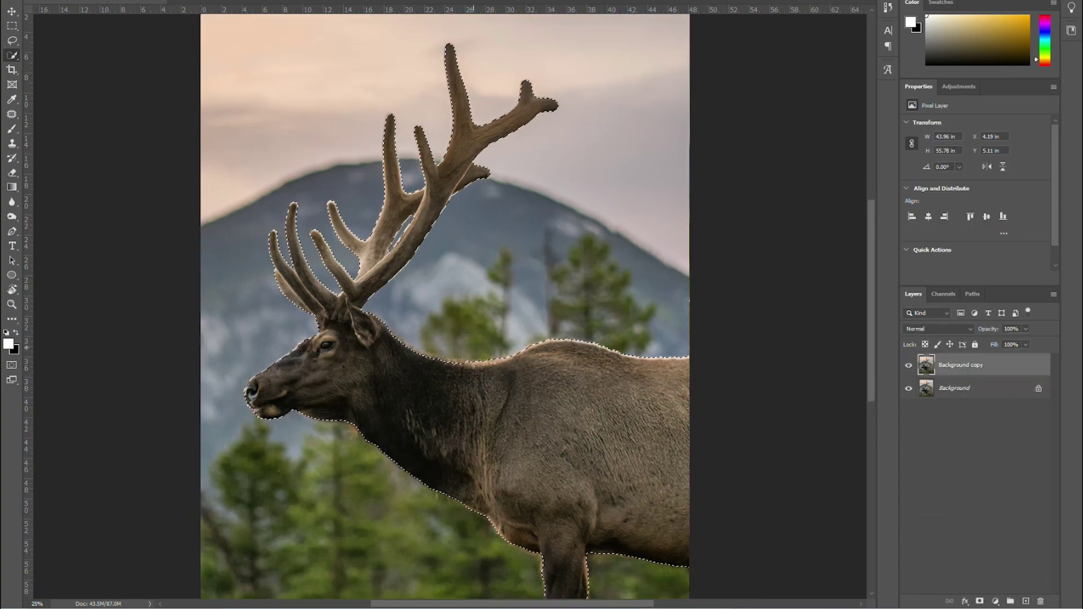
pyautogui.hotkey('ctrl', 'alt', 'r')
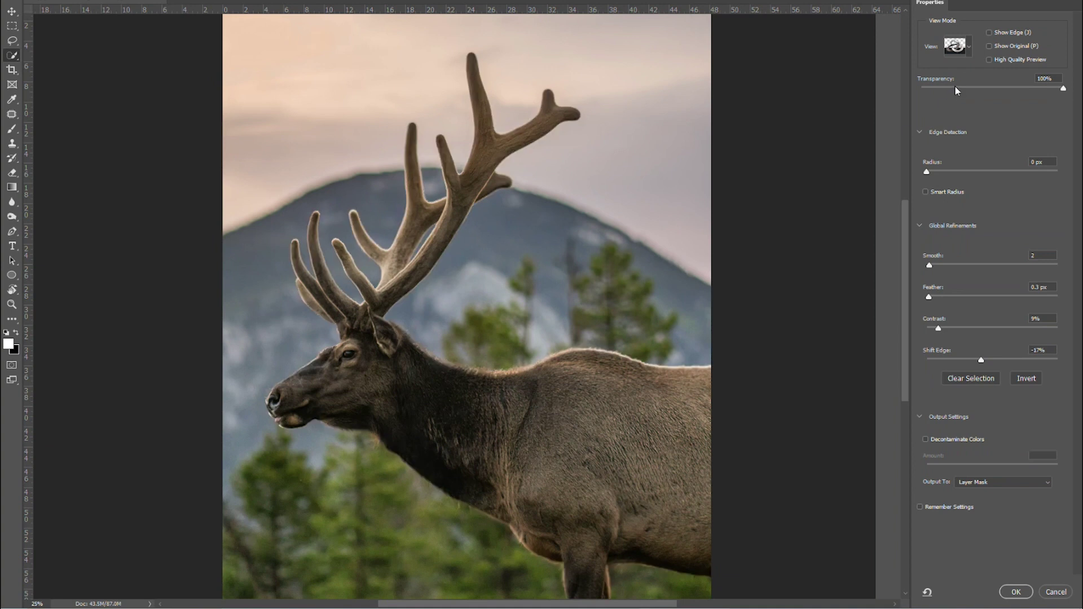
# Preview the selection with the On Black view at 79% opacity.
pyautogui.click(971, 47)
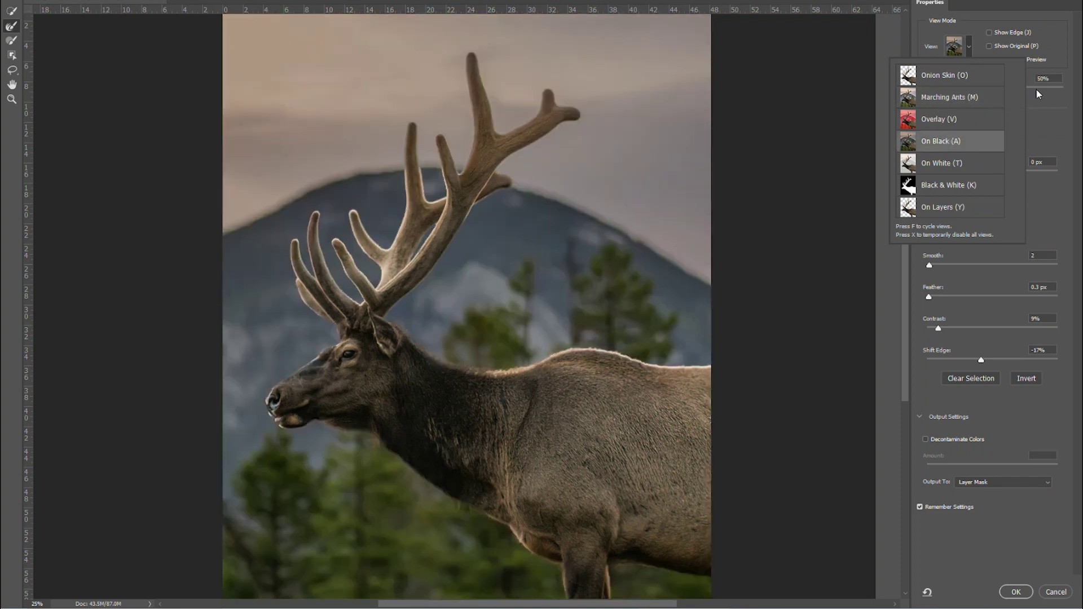
pyautogui.click(1032, 88)
pyautogui.moveTo(1024, 89)
pyautogui.mouseDown()
pyautogui.moveTo(1045, 91)
pyautogui.moveTo(1033, 90)
pyautogui.mouseUp()
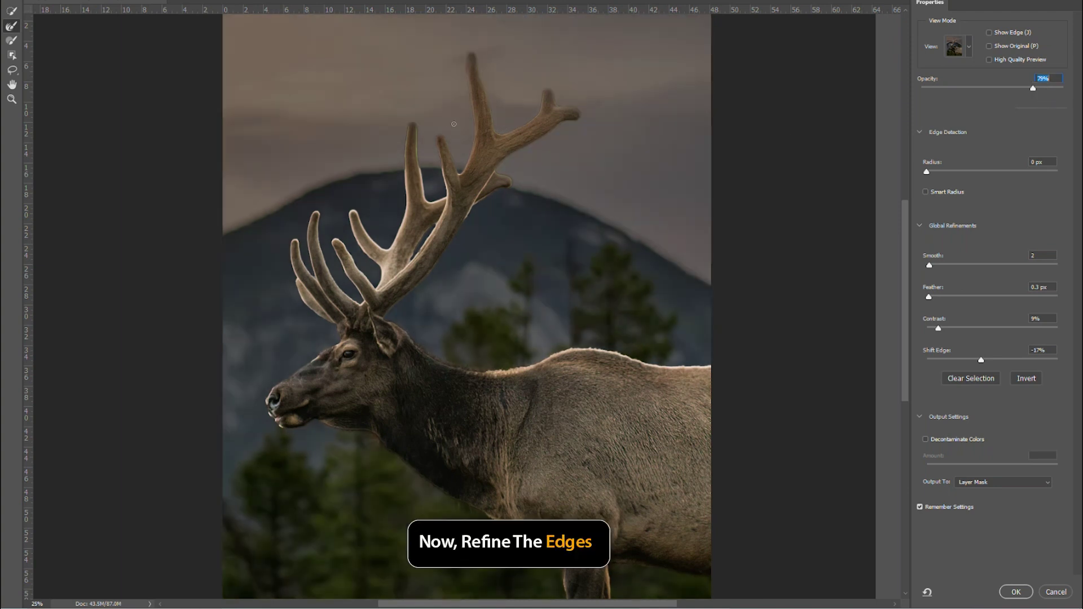
# Refine the selection edge inside the narrow gap between the crossing antler beams with the Refine Edge brush.
pyautogui.hotkey('ctrl', '+')
pyautogui.hotkey('ctrl', '+')
pyautogui.moveTo(352, 145); pyautogui.dragTo(438, 286)
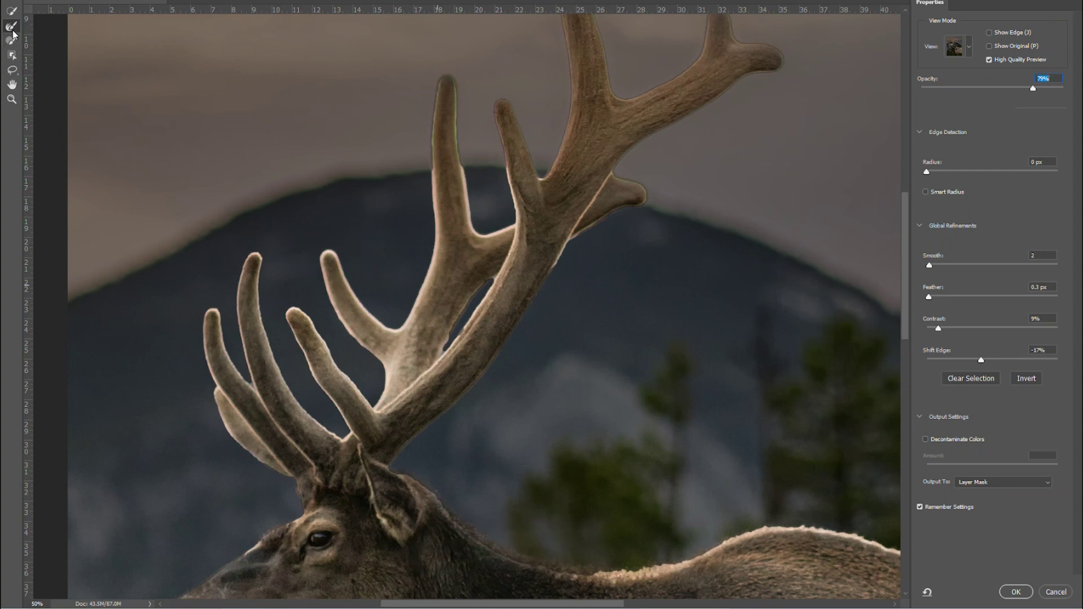
pyautogui.hotkey('ctrl', '+')
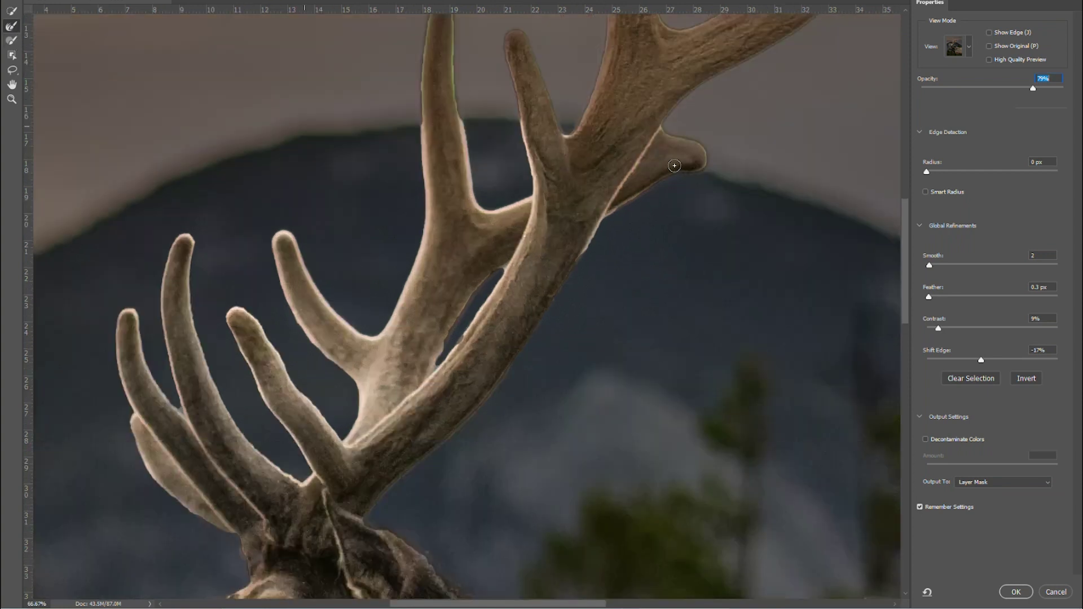
pyautogui.moveTo(625, 226); pyautogui.dragTo(562, 229)
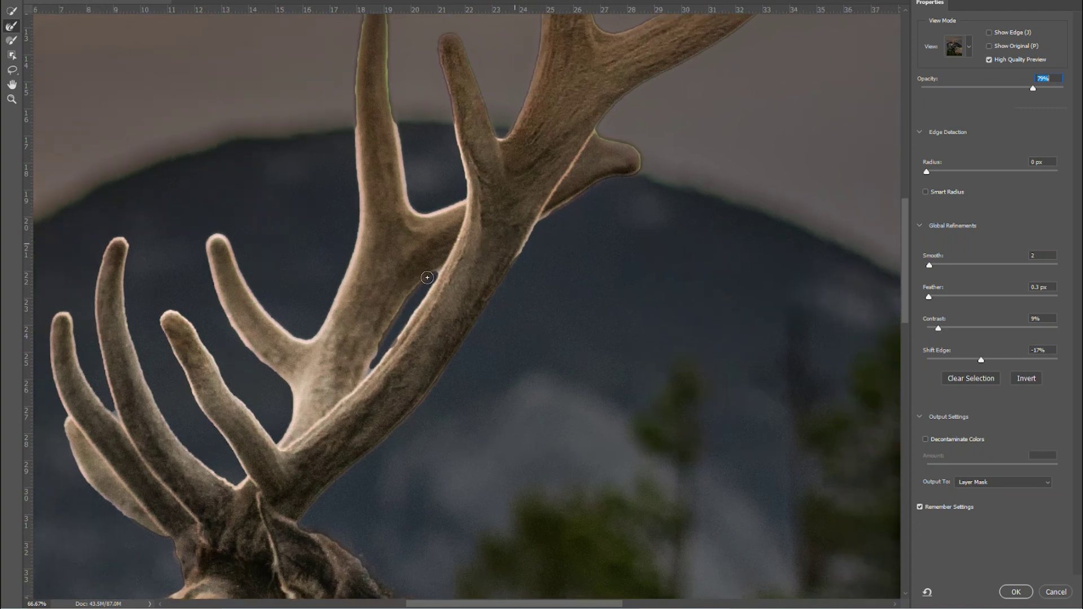
pyautogui.moveTo(408, 299); pyautogui.dragTo(372, 362)
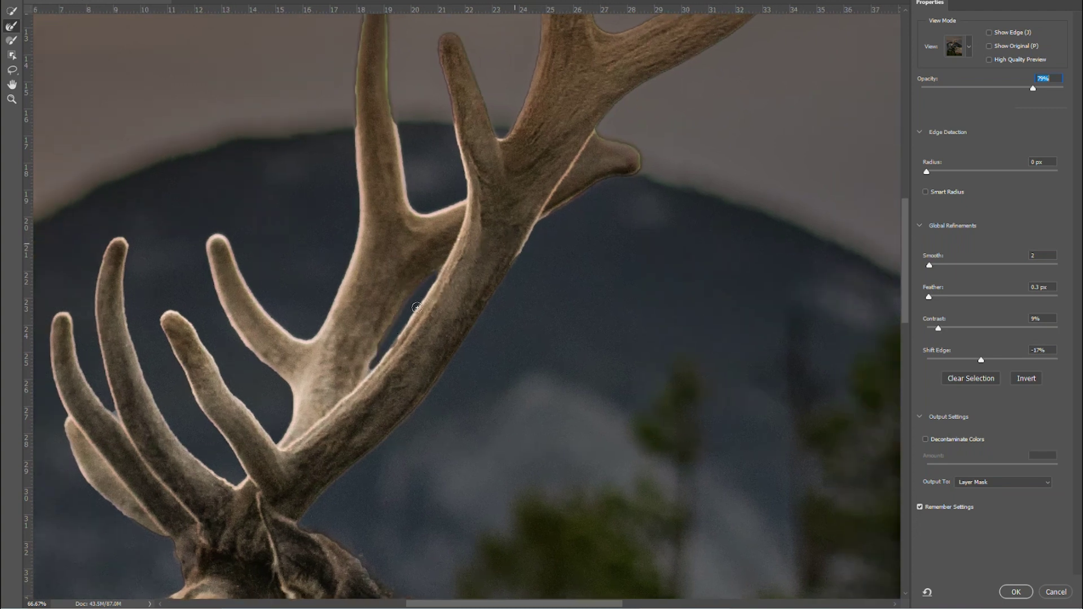
pyautogui.moveTo(382, 341); pyautogui.dragTo(371, 372)
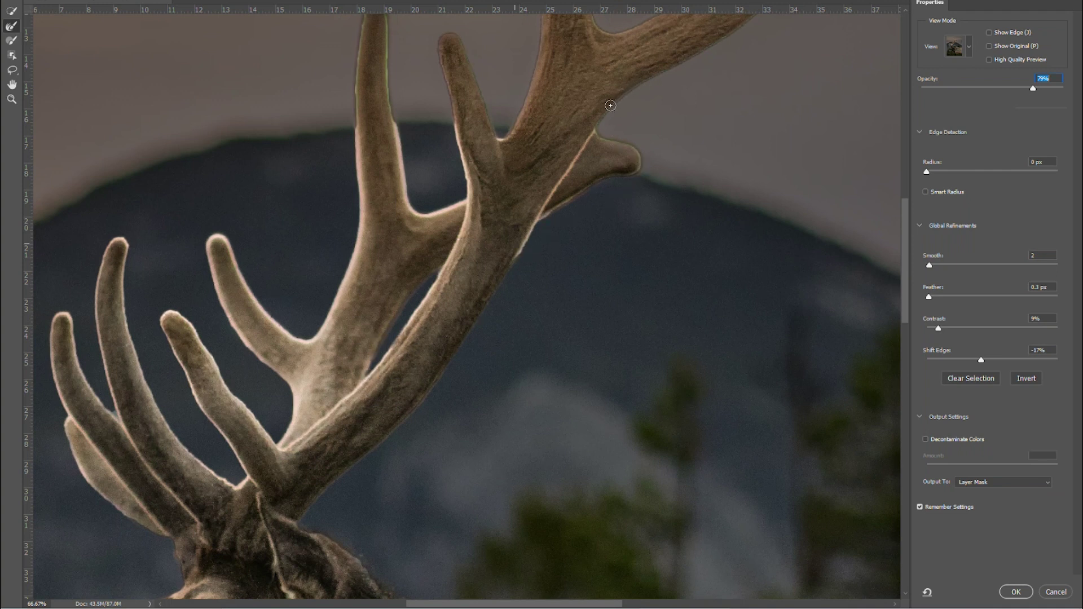
# Brush over the edges of the rear antler tine and the forked antler tip to refine them.
pyautogui.moveTo(640, 168)
pyautogui.mouseDown()
pyautogui.moveTo(543, 220)
pyautogui.moveTo(520, 259)
pyautogui.mouseUp()
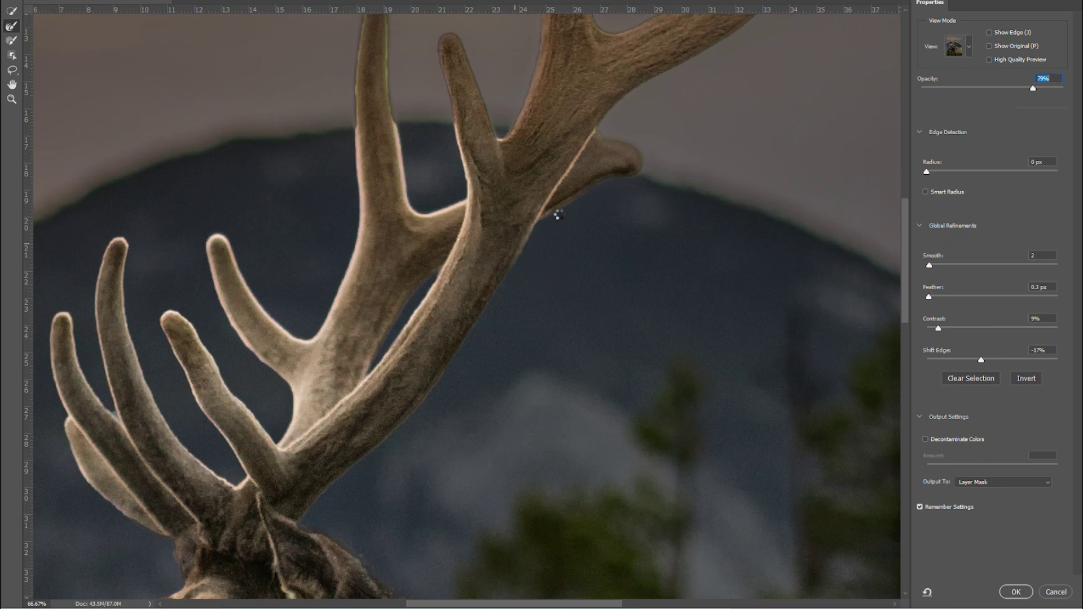
pyautogui.moveTo(662, 103); pyautogui.dragTo(556, 242)
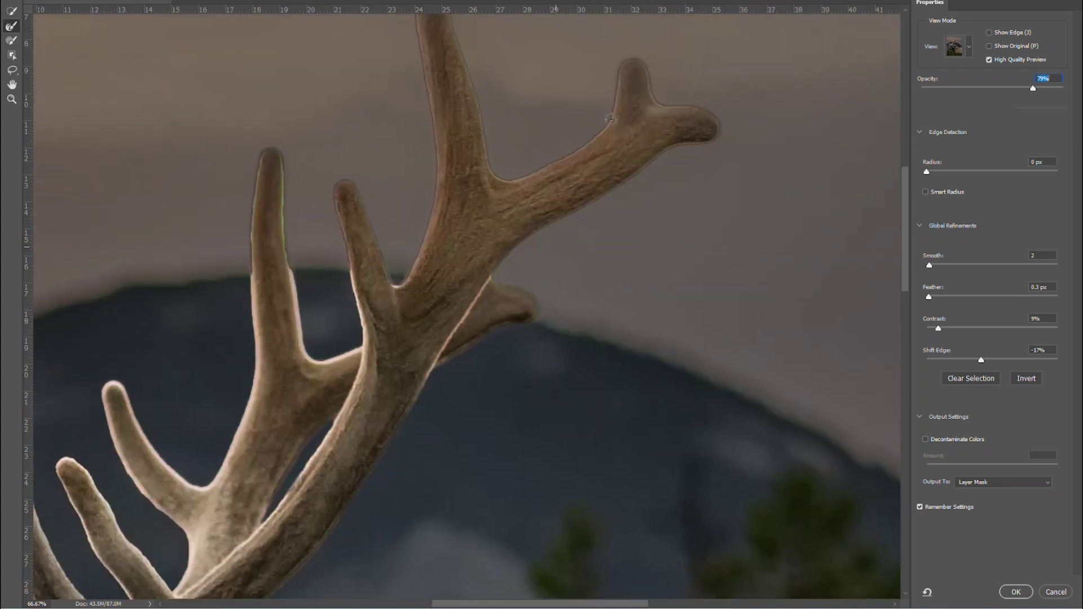
pyautogui.moveTo(706, 111)
pyautogui.mouseDown()
pyautogui.moveTo(716, 127)
pyautogui.moveTo(649, 157)
pyautogui.mouseUp()
pyautogui.moveTo(608, 130)
pyautogui.mouseDown()
pyautogui.moveTo(552, 169)
pyautogui.moveTo(497, 181)
pyautogui.moveTo(479, 115)
pyautogui.mouseUp()
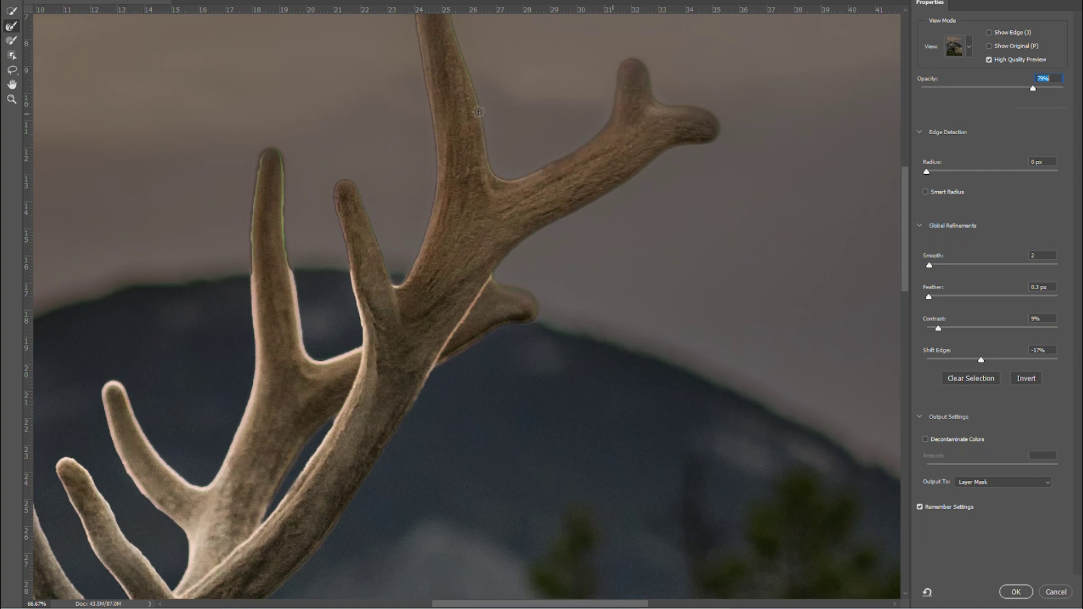
# Refine both edges of the tallest antler tine up to its tip.
pyautogui.moveTo(471, 73); pyautogui.dragTo(458, 43)
pyautogui.moveTo(464, 113); pyautogui.dragTo(542, 271)
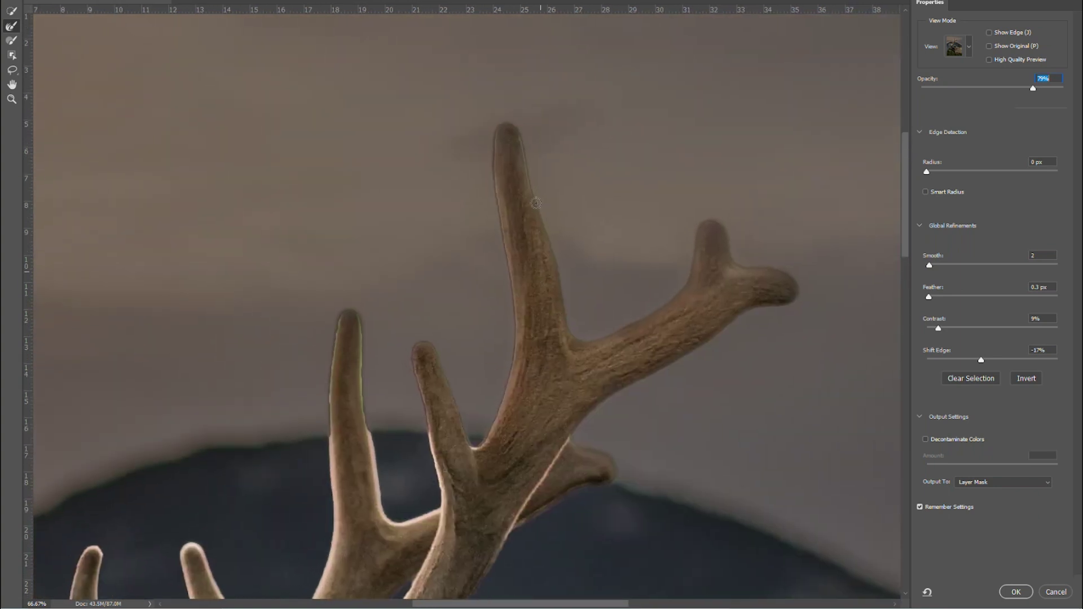
pyautogui.moveTo(526, 168)
pyautogui.mouseDown()
pyautogui.moveTo(502, 128)
pyautogui.moveTo(495, 164)
pyautogui.mouseUp()
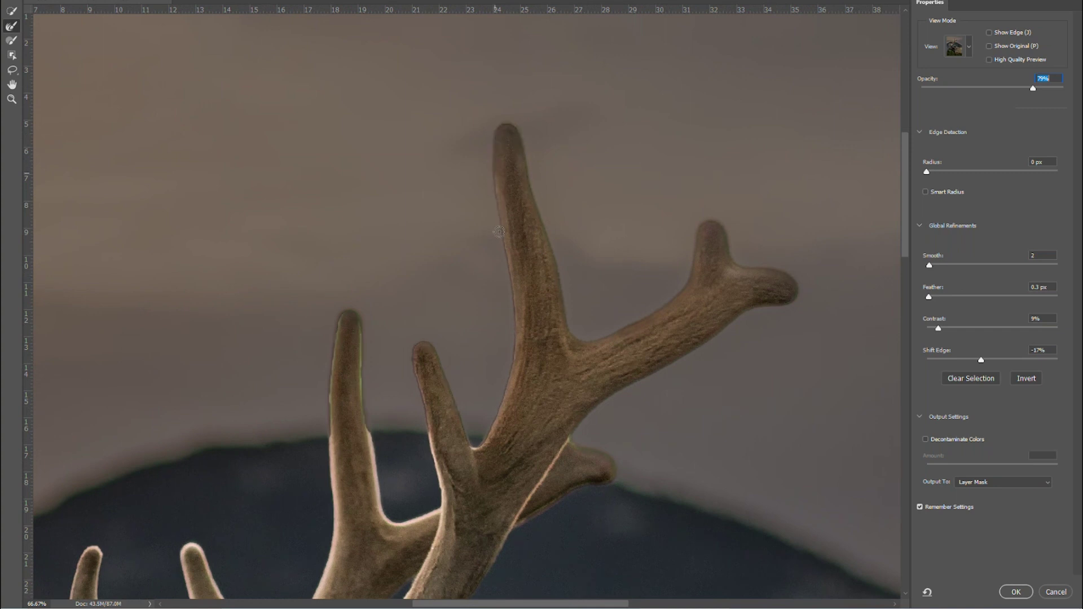
pyautogui.moveTo(508, 274); pyautogui.dragTo(512, 314)
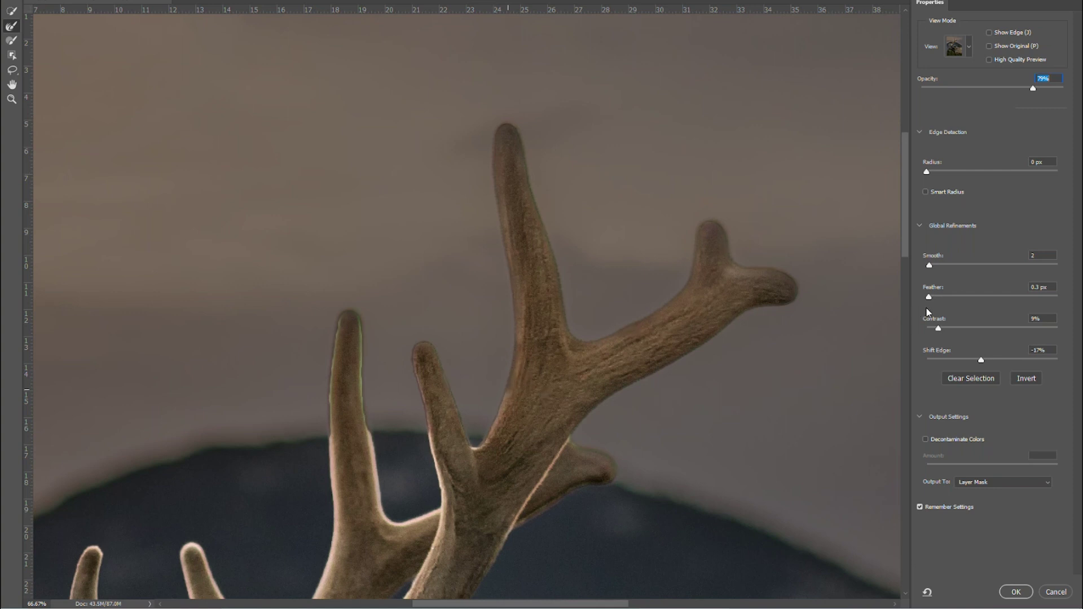
# Set Shift Edge to 0% and refine the edges of the two shorter upper antler tines.
pyautogui.write('0')
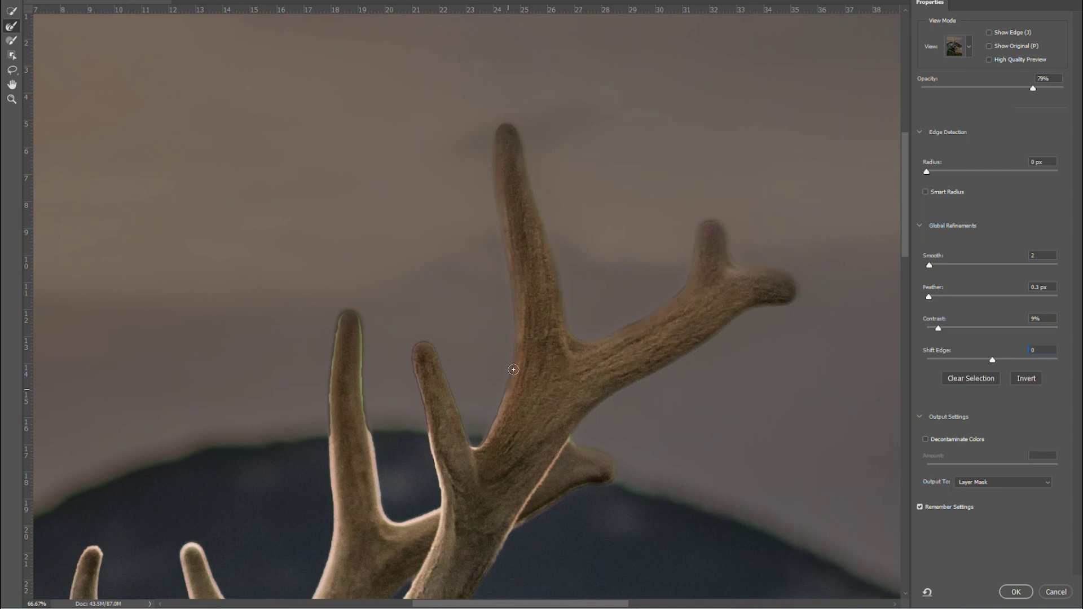
pyautogui.moveTo(475, 440); pyautogui.dragTo(458, 418)
pyautogui.moveTo(436, 489); pyautogui.dragTo(433, 493)
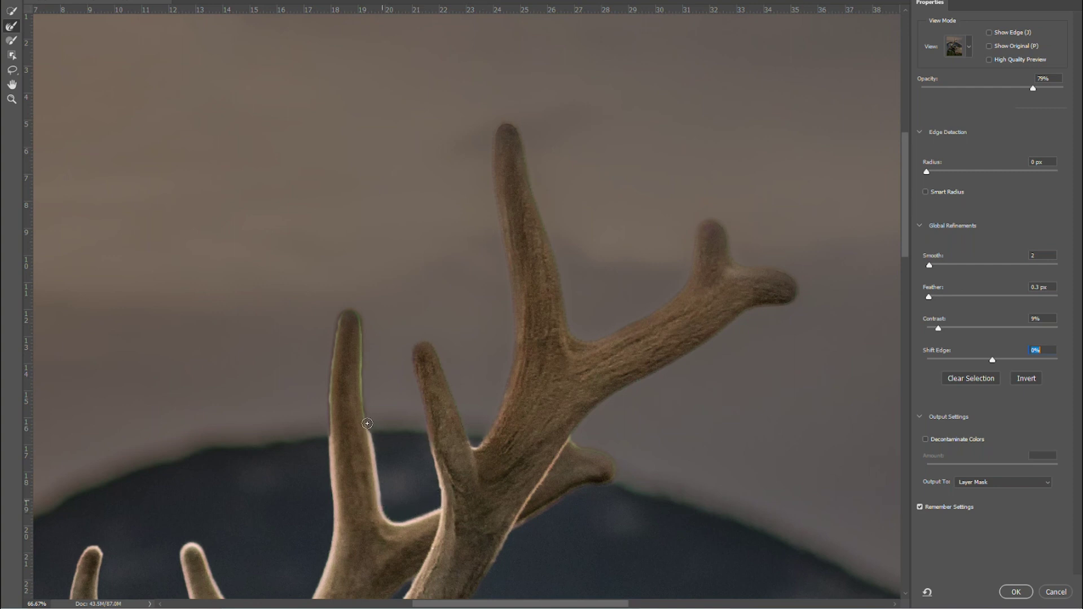
pyautogui.moveTo(363, 396)
pyautogui.mouseDown()
pyautogui.moveTo(360, 321)
pyautogui.moveTo(338, 330)
pyautogui.moveTo(332, 357)
pyautogui.moveTo(327, 443)
pyautogui.mouseUp()
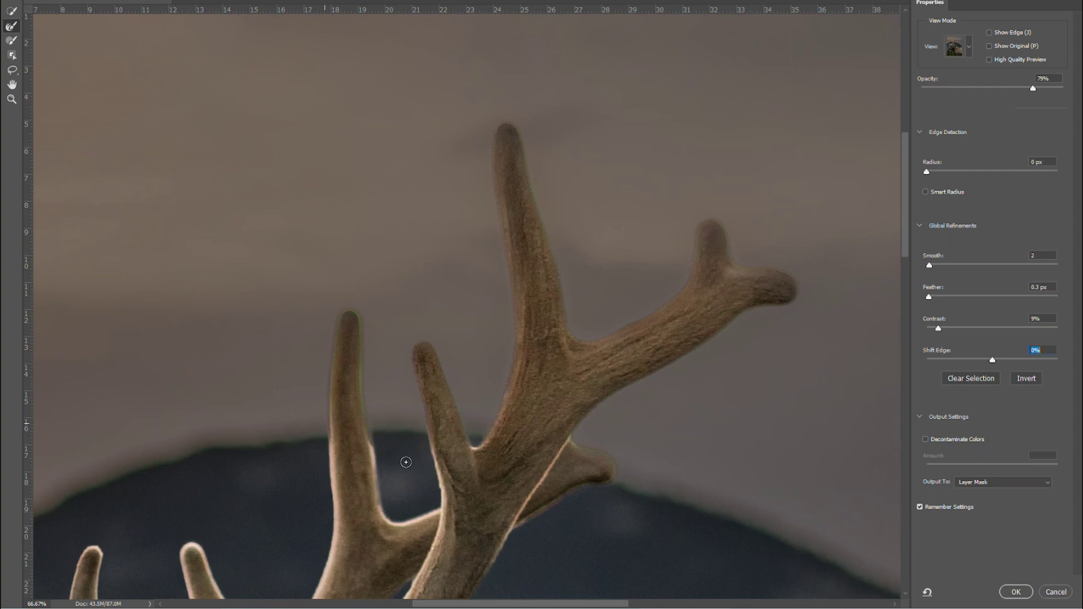
# Refine the selection edge along the elk's front antler tines, neck and back.
pyautogui.moveTo(350, 509); pyautogui.dragTo(524, 294)
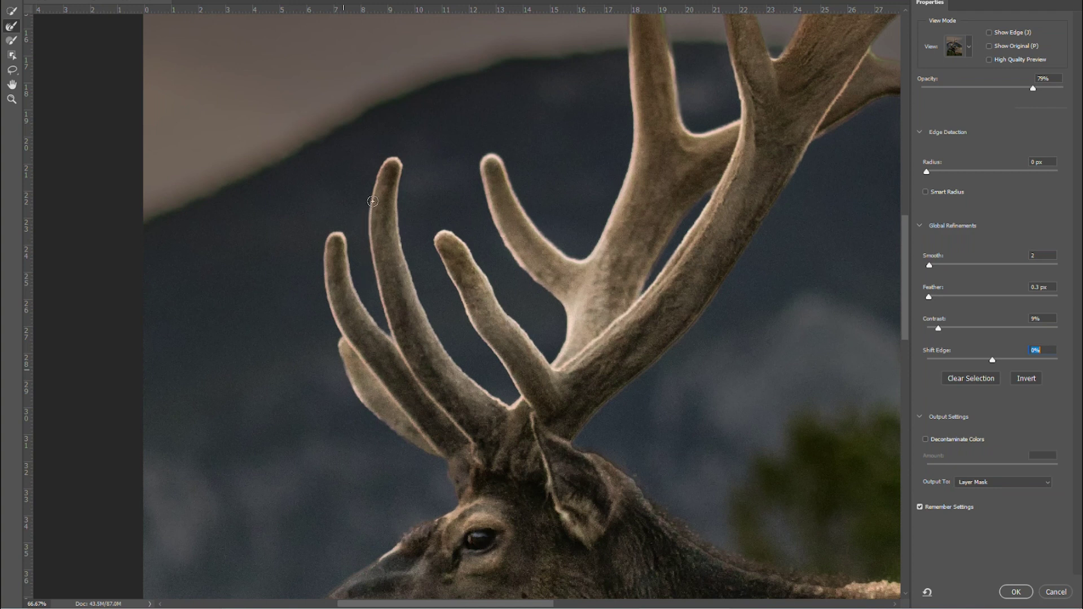
pyautogui.hotkey('ctrl', '-')
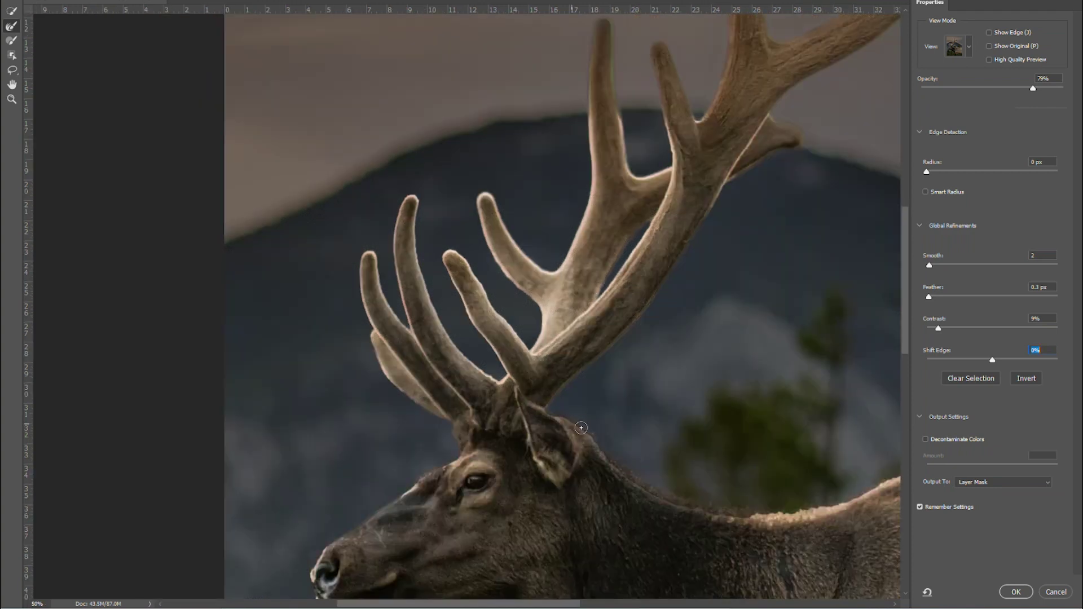
pyautogui.moveTo(615, 459)
pyautogui.mouseDown()
pyautogui.moveTo(681, 498)
pyautogui.moveTo(788, 513)
pyautogui.mouseUp()
pyautogui.moveTo(852, 516); pyautogui.dragTo(607, 432)
pyautogui.moveTo(508, 427)
pyautogui.mouseDown()
pyautogui.moveTo(596, 421)
pyautogui.moveTo(374, 371)
pyautogui.moveTo(656, 391)
pyautogui.moveTo(631, 403)
pyautogui.moveTo(748, 386)
pyautogui.moveTo(859, 418)
pyautogui.mouseUp()
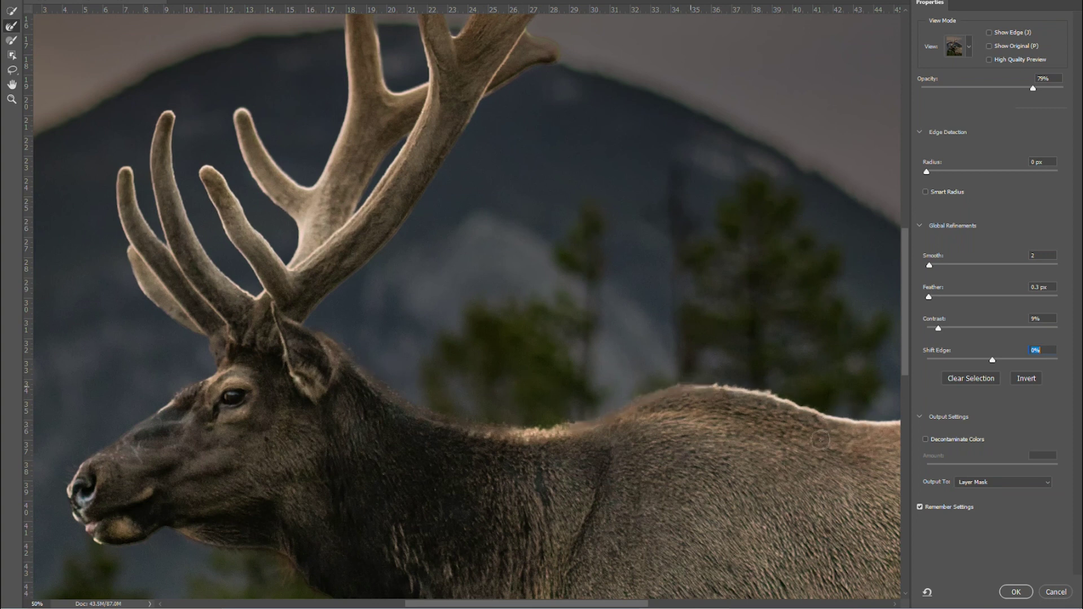
pyautogui.moveTo(786, 455); pyautogui.dragTo(488, 413)
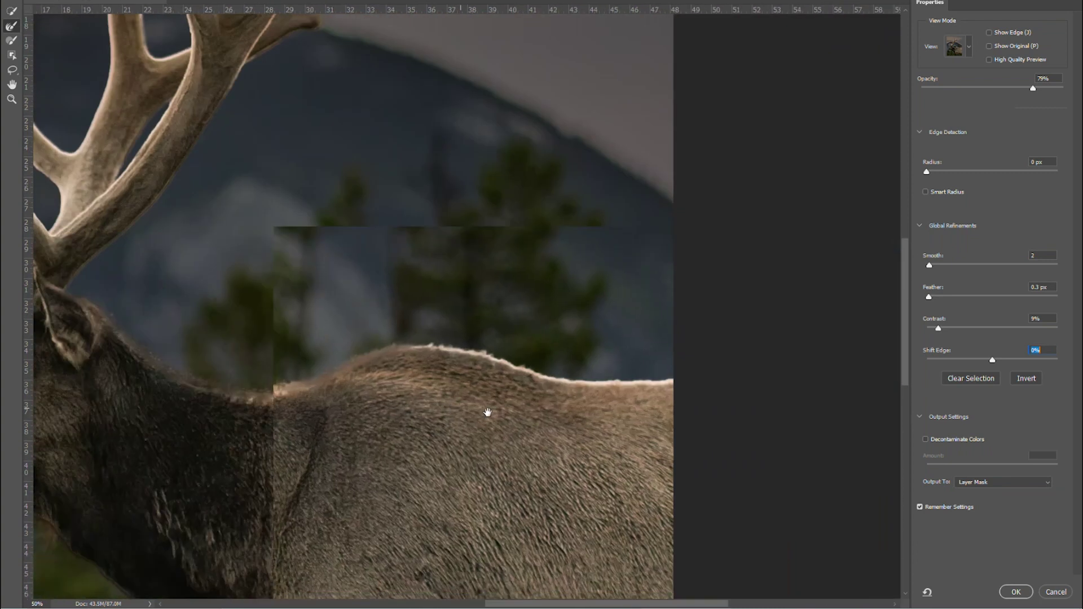
pyautogui.moveTo(405, 343); pyautogui.dragTo(647, 378)
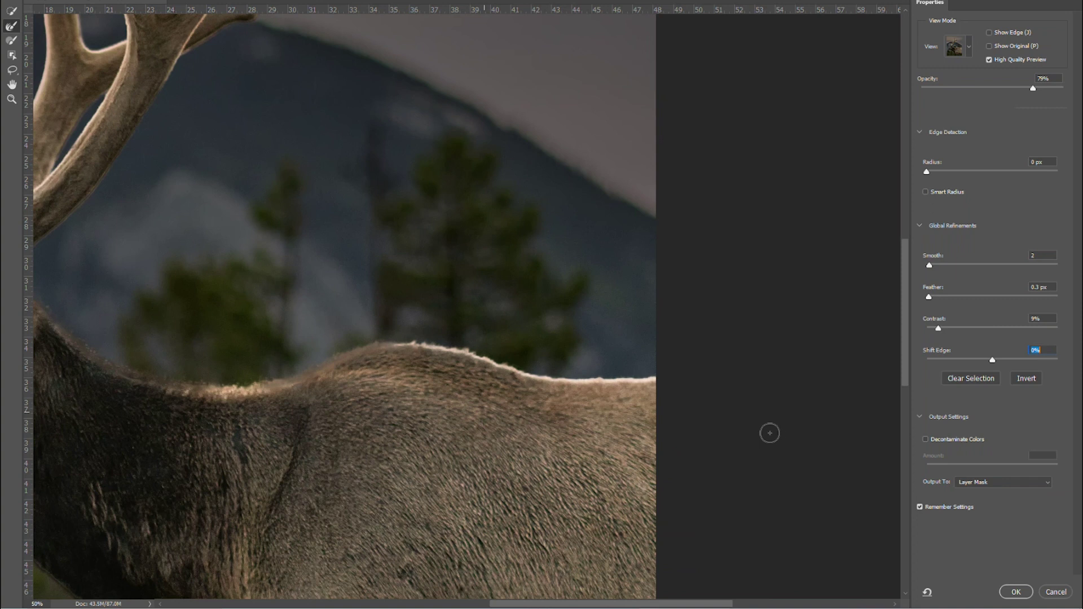
# Refine the selection edge along the elk's front leg, chest, throat, muzzle and forehead.
pyautogui.moveTo(437, 520); pyautogui.dragTo(581, 302)
pyautogui.moveTo(574, 490); pyautogui.dragTo(587, 357)
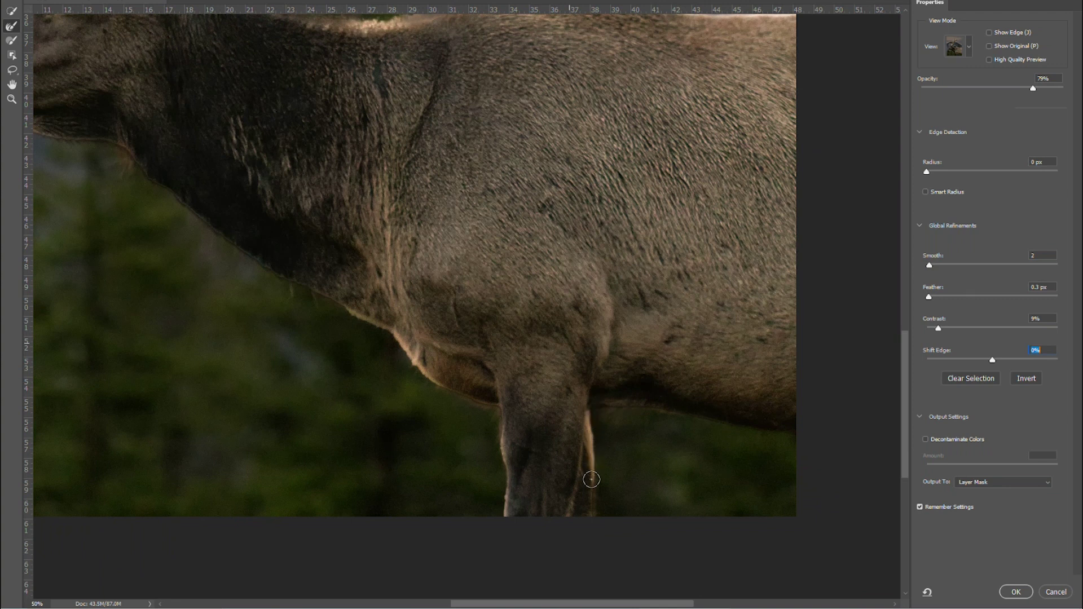
pyautogui.moveTo(507, 480)
pyautogui.mouseDown()
pyautogui.moveTo(479, 411)
pyautogui.moveTo(427, 380)
pyautogui.moveTo(396, 342)
pyautogui.moveTo(259, 276)
pyautogui.moveTo(295, 280)
pyautogui.moveTo(259, 240)
pyautogui.moveTo(483, 387)
pyautogui.moveTo(506, 417)
pyautogui.moveTo(340, 293)
pyautogui.moveTo(224, 268)
pyautogui.moveTo(145, 274)
pyautogui.moveTo(182, 285)
pyautogui.moveTo(143, 272)
pyautogui.mouseUp()
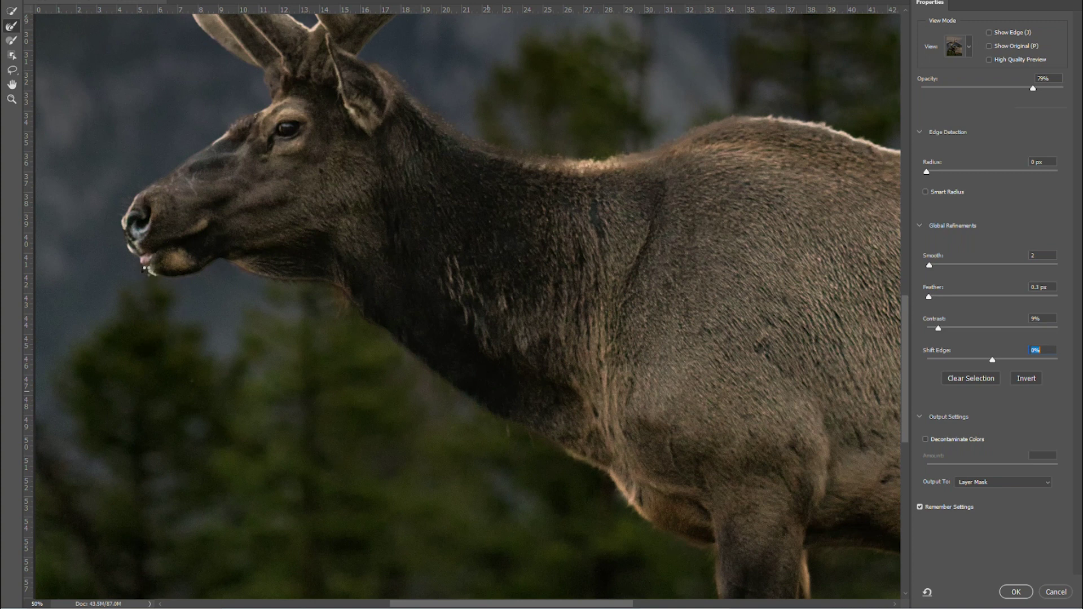
pyautogui.moveTo(131, 254); pyautogui.dragTo(122, 227)
pyautogui.moveTo(150, 182)
pyautogui.mouseDown()
pyautogui.moveTo(270, 102)
pyautogui.moveTo(258, 76)
pyautogui.mouseUp()
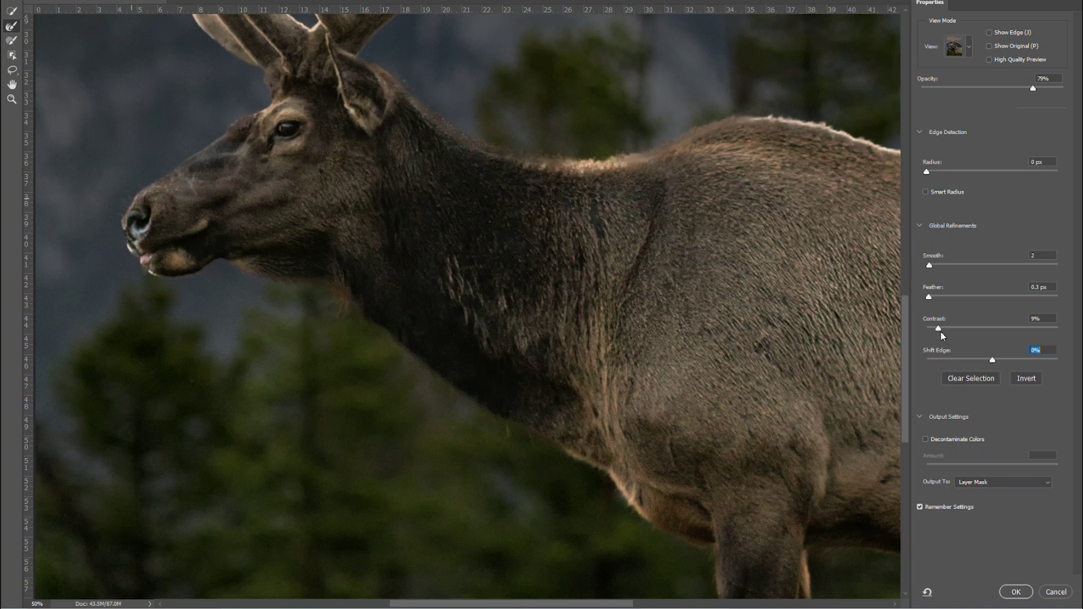
# Set the edge Contrast to 6% and preview the cutout in high quality at 100% opacity.
pyautogui.moveTo(933, 329); pyautogui.dragTo(934, 328)
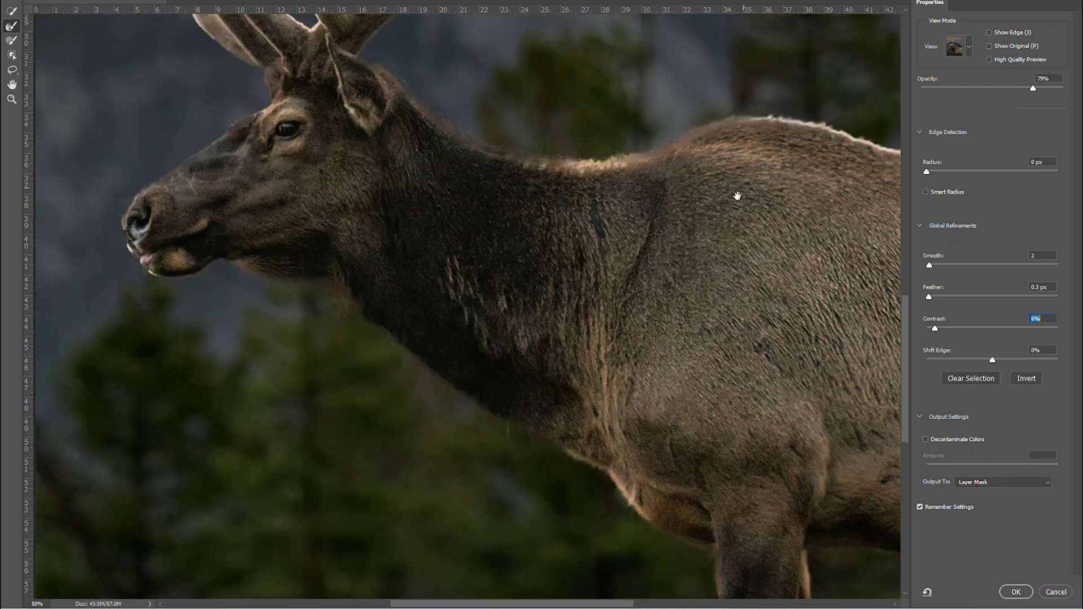
pyautogui.moveTo(737, 194); pyautogui.dragTo(581, 378)
pyautogui.click(989, 59)
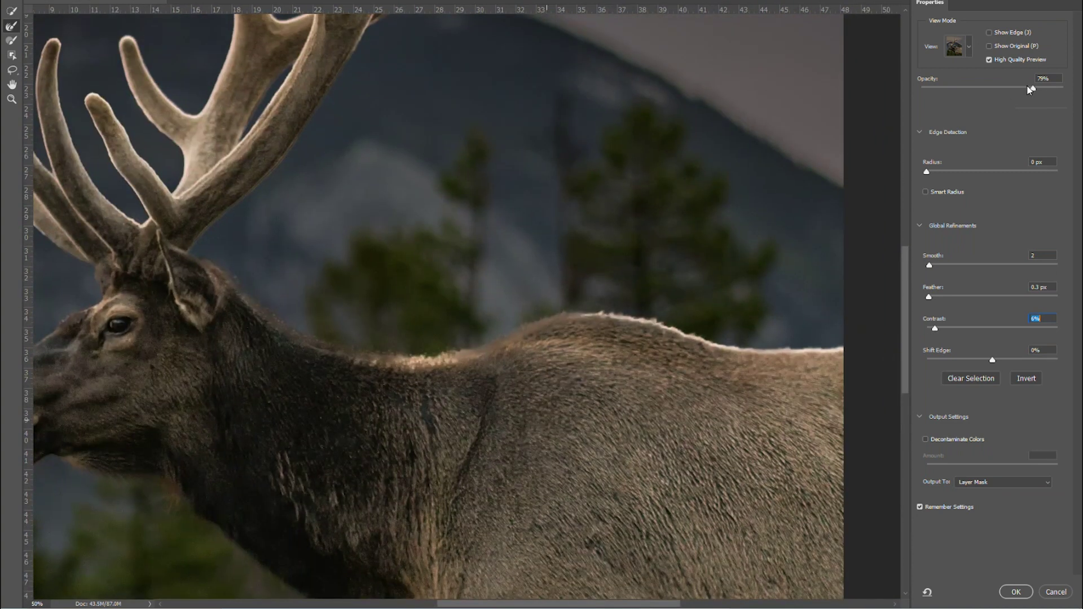
pyautogui.moveTo(1039, 84); pyautogui.dragTo(1082, 99)
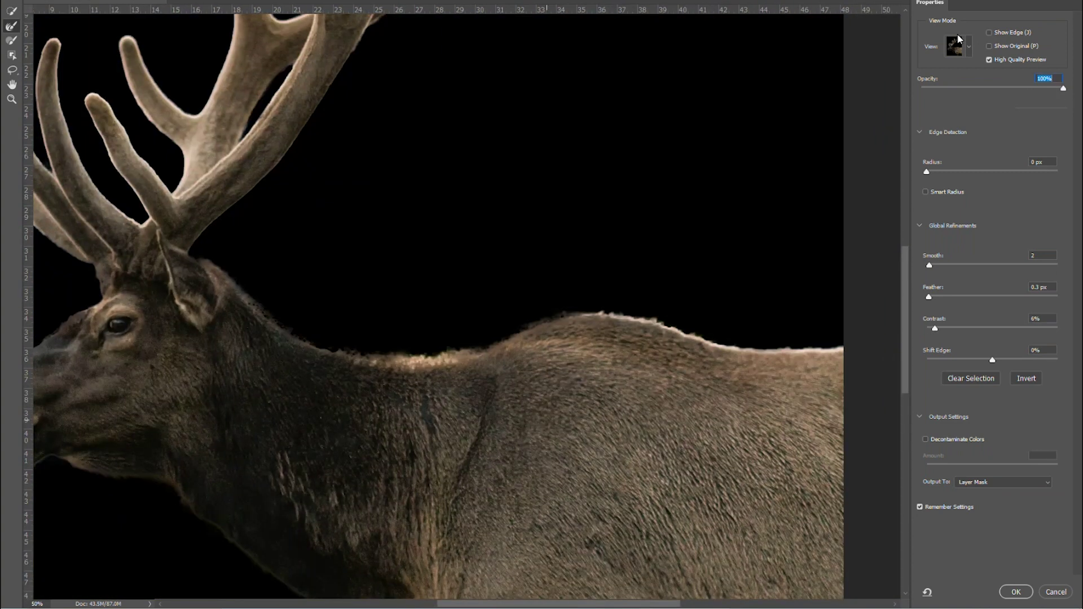
# Preview the elk in Onion Skin view at 100% transparency and output the refined selection as a layer mask.
pyautogui.click(966, 44)
pyautogui.click(945, 77)
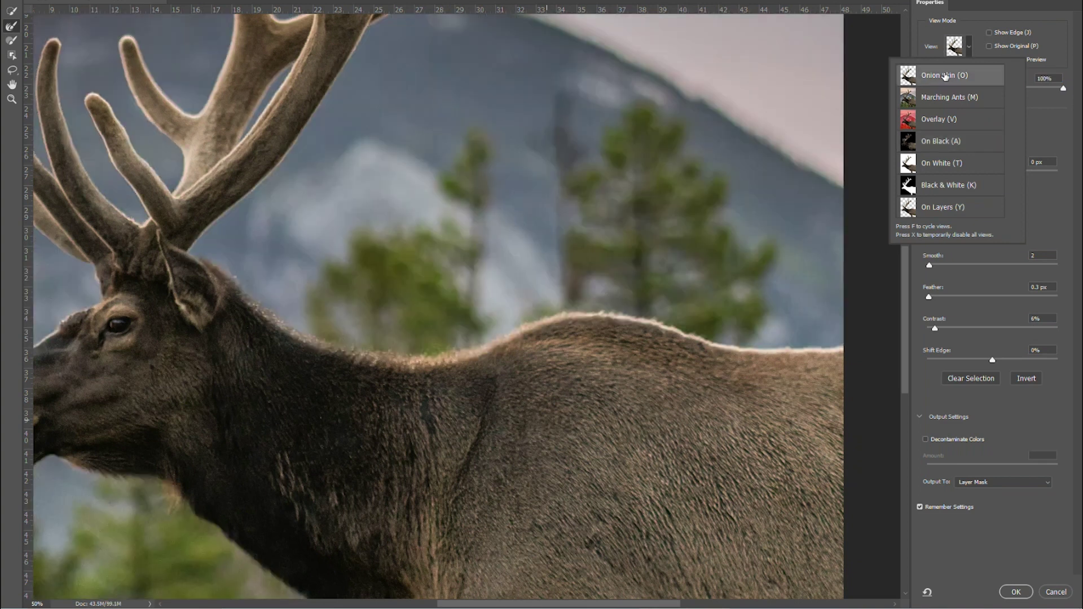
pyautogui.click(351, 182)
pyautogui.moveTo(350, 181); pyautogui.dragTo(568, 288)
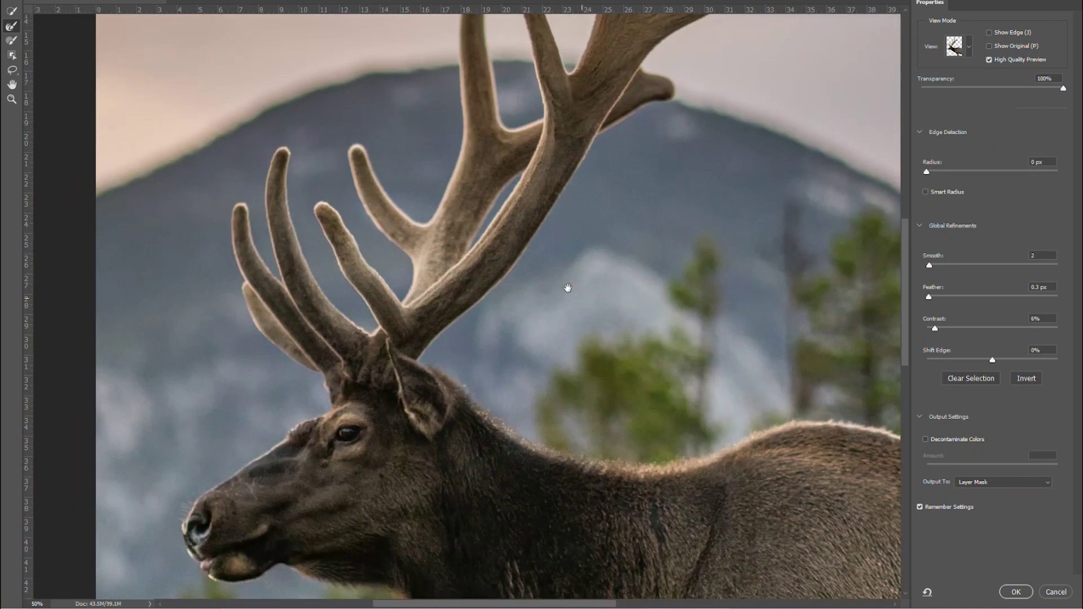
pyautogui.moveTo(524, 214); pyautogui.dragTo(512, 260)
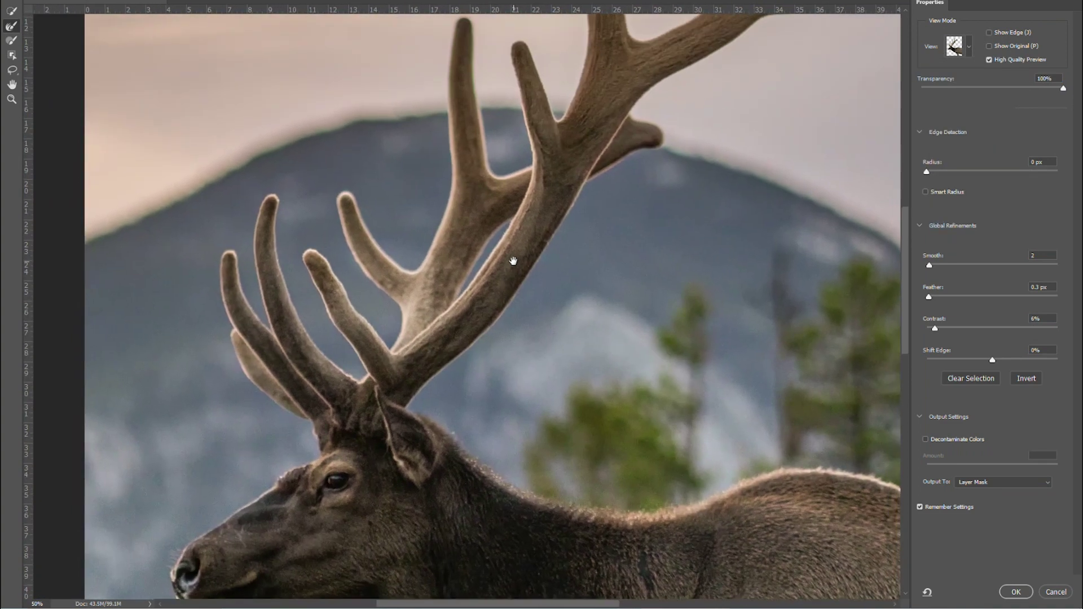
pyautogui.click(1016, 591)
# Hide the Background layer to inspect the elk cutout's edges and show the layer again.
pyautogui.click(910, 392)
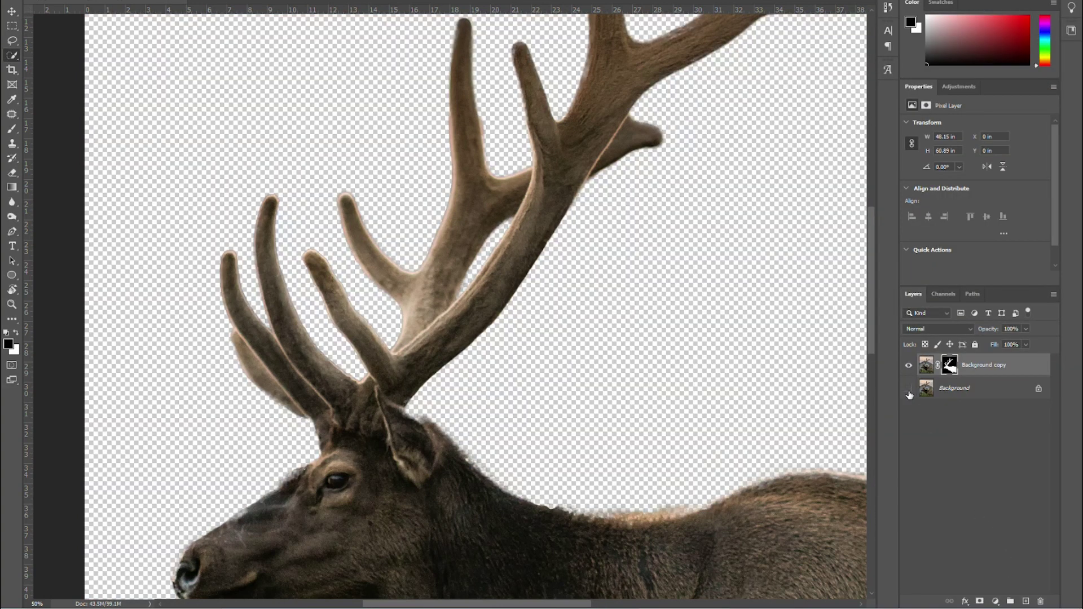
pyautogui.hotkey('ctrl', '-')
pyautogui.hotkey('ctrl', '-')
pyautogui.click(909, 393)
pyautogui.click(909, 393)
pyautogui.hotkey('ctrl', '-')
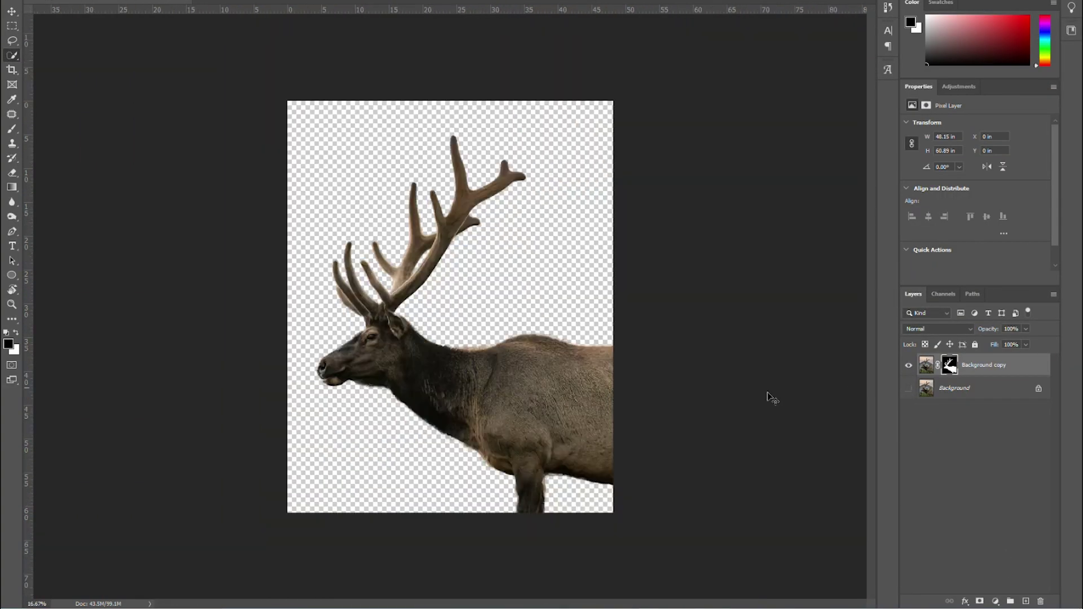
pyautogui.hotkey('ctrl', '+')
pyautogui.hotkey('ctrl', '+')
pyautogui.moveTo(415, 450); pyautogui.dragTo(472, 423)
pyautogui.hotkey('ctrl', '+')
pyautogui.hotkey('ctrl', '+')
pyautogui.hotkey('ctrl', '-')
pyautogui.hotkey('ctrl', '-')
pyautogui.hotkey('ctrl', '-')
pyautogui.hotkey('ctrl', '-')
pyautogui.hotkey('ctrl', '+')
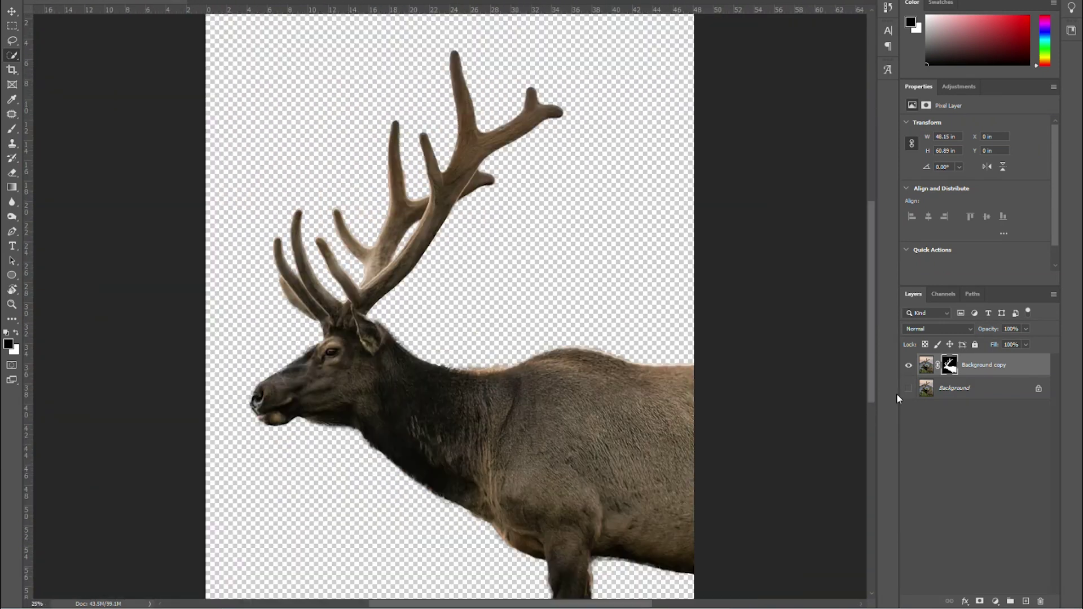
pyautogui.click(909, 388)
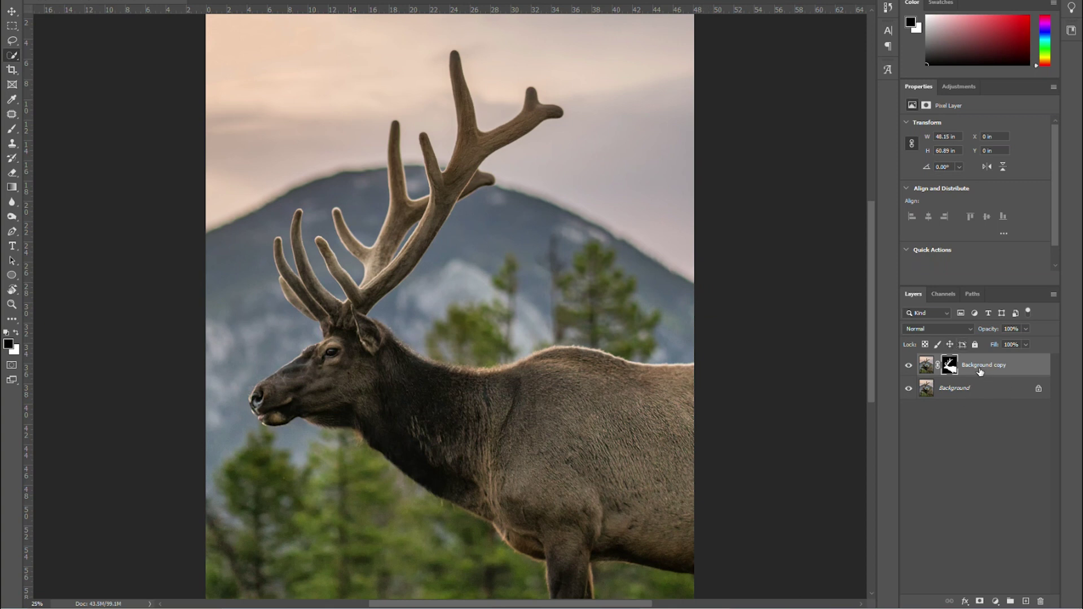
# Load the elk mask as a selection and subtract the body below the neck with the Lasso tool.
pyautogui.keyDown('ctrl'); pyautogui.click(950, 365); pyautogui.keyUp('ctrl')
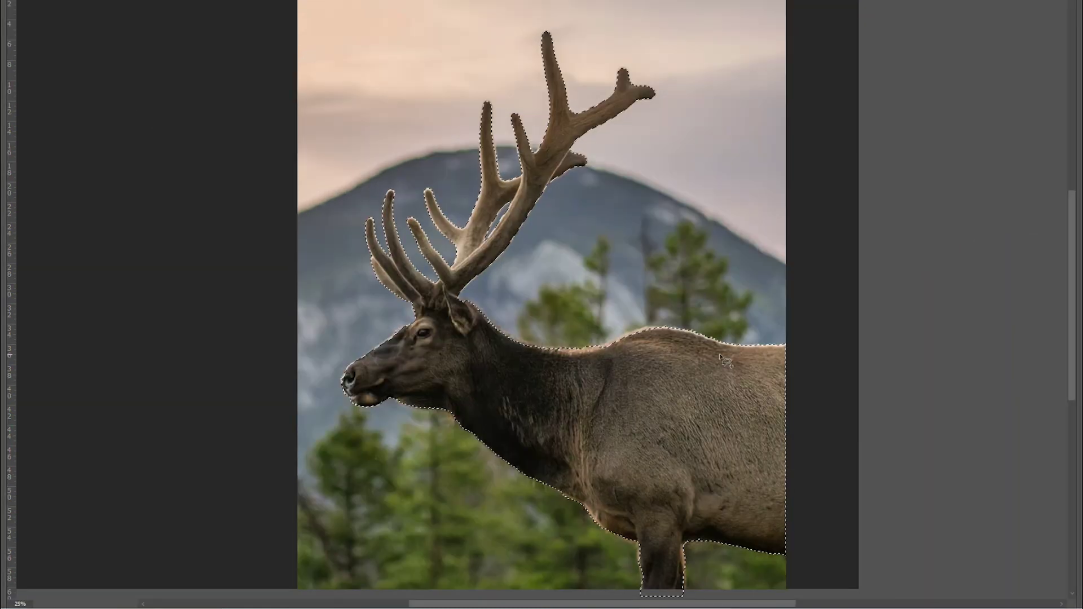
pyautogui.hotkey('ctrl', '-')
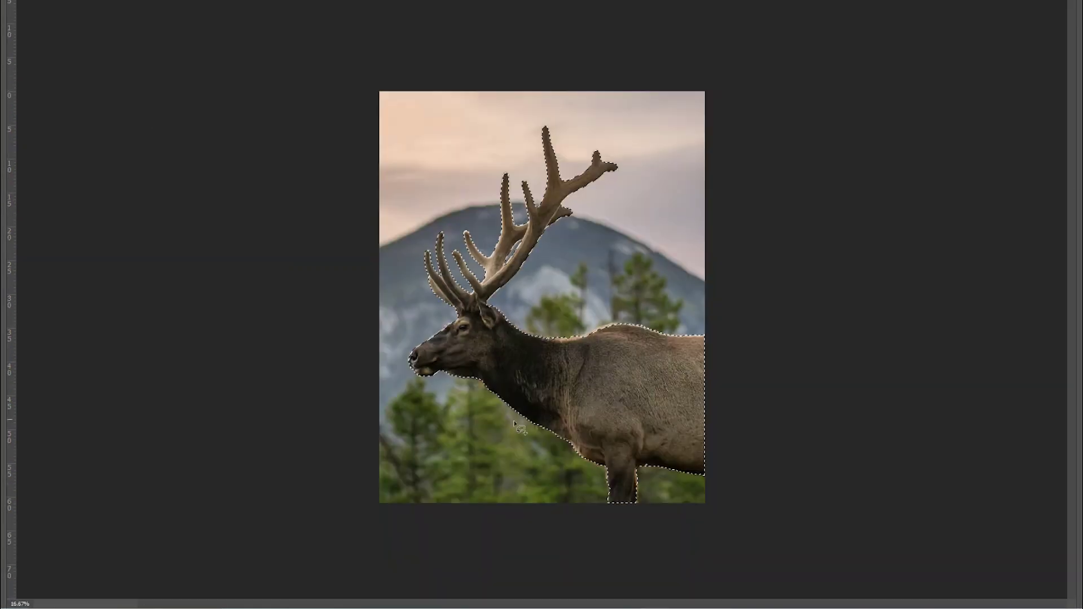
pyautogui.moveTo(497, 445)
pyautogui.mouseDown()
pyautogui.moveTo(810, 480)
pyautogui.moveTo(745, 324)
pyautogui.moveTo(563, 312)
pyautogui.moveTo(486, 377)
pyautogui.mouseUp()
pyautogui.hotkey('ctrl', '+')
pyautogui.hotkey('ctrl', '+')
pyautogui.hotkey('ctrl', '+')
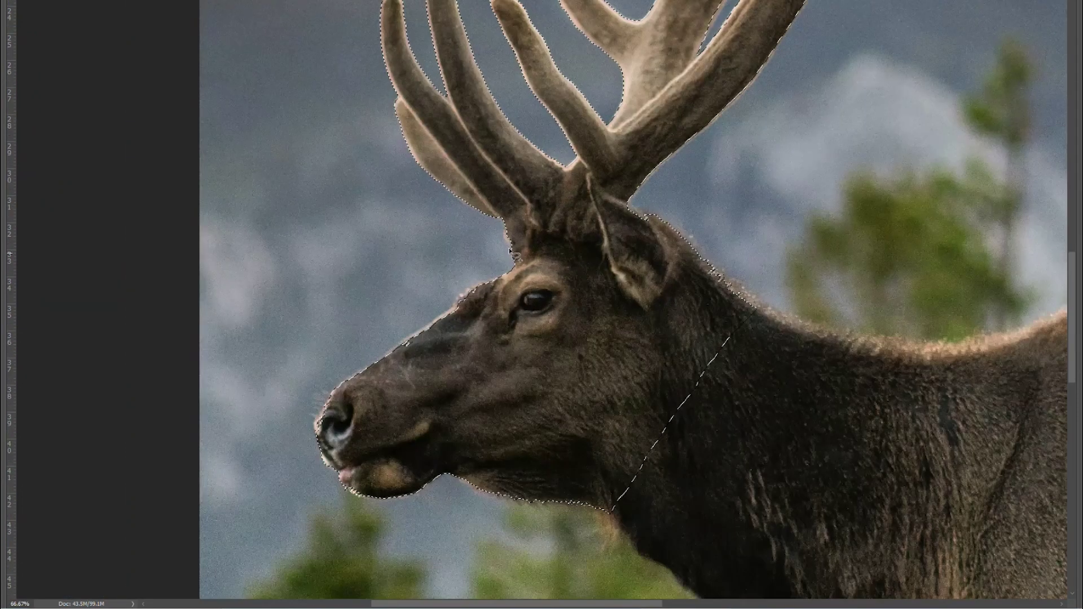
# Subtract the elk's head, ear and the fur at the antler base so only the antlers stay selected.
pyautogui.moveTo(447, 249)
pyautogui.mouseDown()
pyautogui.moveTo(315, 372)
pyautogui.moveTo(291, 481)
pyautogui.moveTo(340, 587)
pyautogui.moveTo(547, 597)
pyautogui.moveTo(734, 445)
pyautogui.moveTo(785, 347)
pyautogui.moveTo(754, 286)
pyautogui.moveTo(710, 242)
pyautogui.moveTo(651, 233)
pyautogui.moveTo(589, 178)
pyautogui.moveTo(561, 192)
pyautogui.moveTo(525, 254)
pyautogui.moveTo(474, 251)
pyautogui.mouseUp()
pyautogui.moveTo(642, 225)
pyautogui.mouseDown()
pyautogui.moveTo(653, 209)
pyautogui.moveTo(643, 227)
pyautogui.mouseUp()
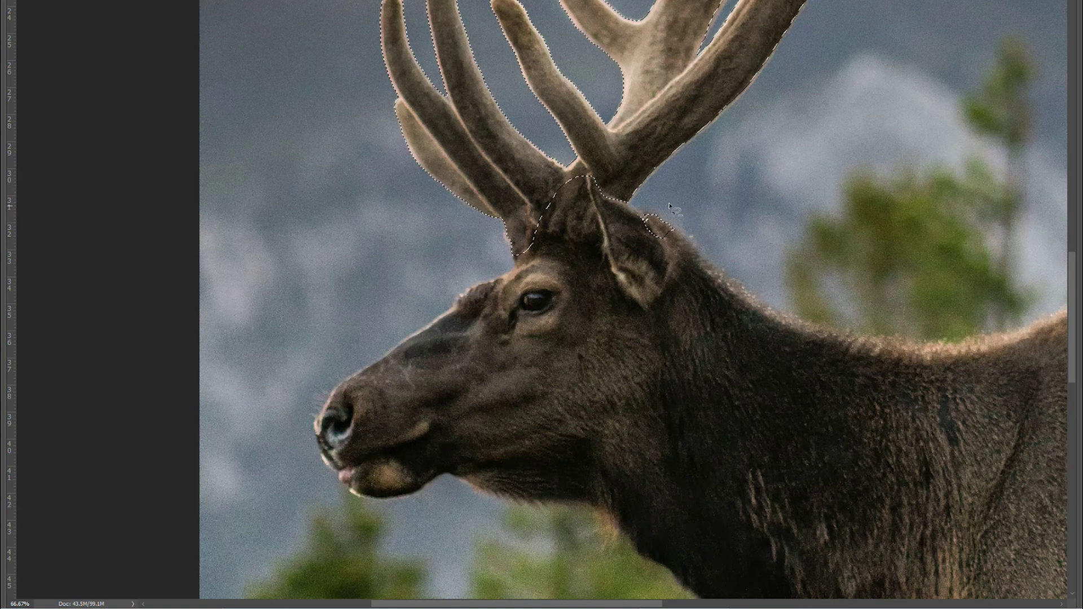
pyautogui.moveTo(570, 207)
pyautogui.mouseDown()
pyautogui.moveTo(560, 235)
pyautogui.moveTo(520, 210)
pyautogui.moveTo(505, 226)
pyautogui.mouseUp()
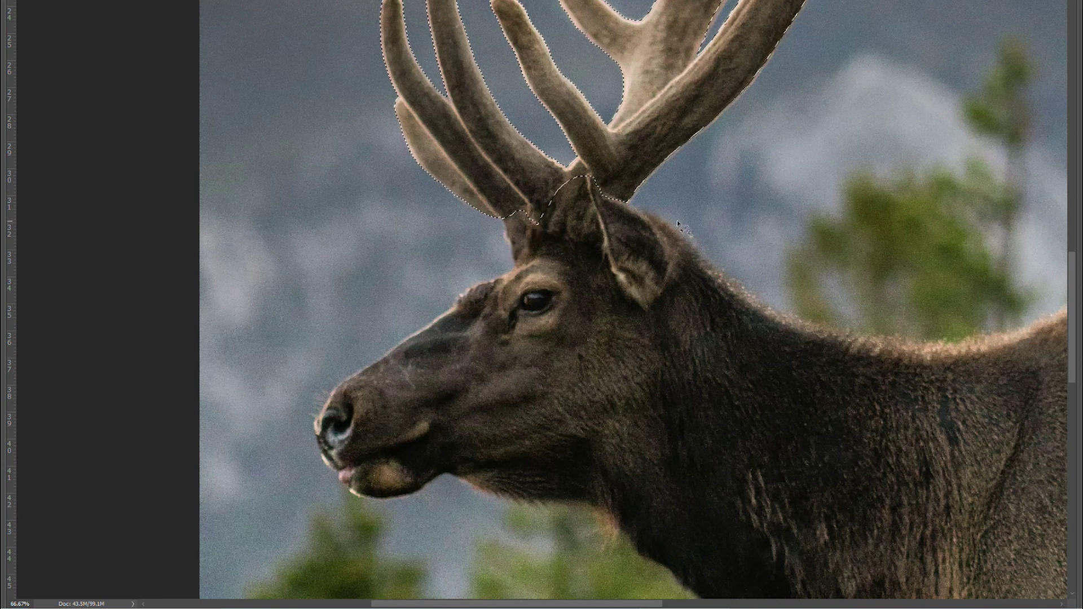
# Copy the selected antlers from the Background copy layer's image onto a new layer.
pyautogui.scroll(-3, 674, 221)
pyautogui.press('Tab')
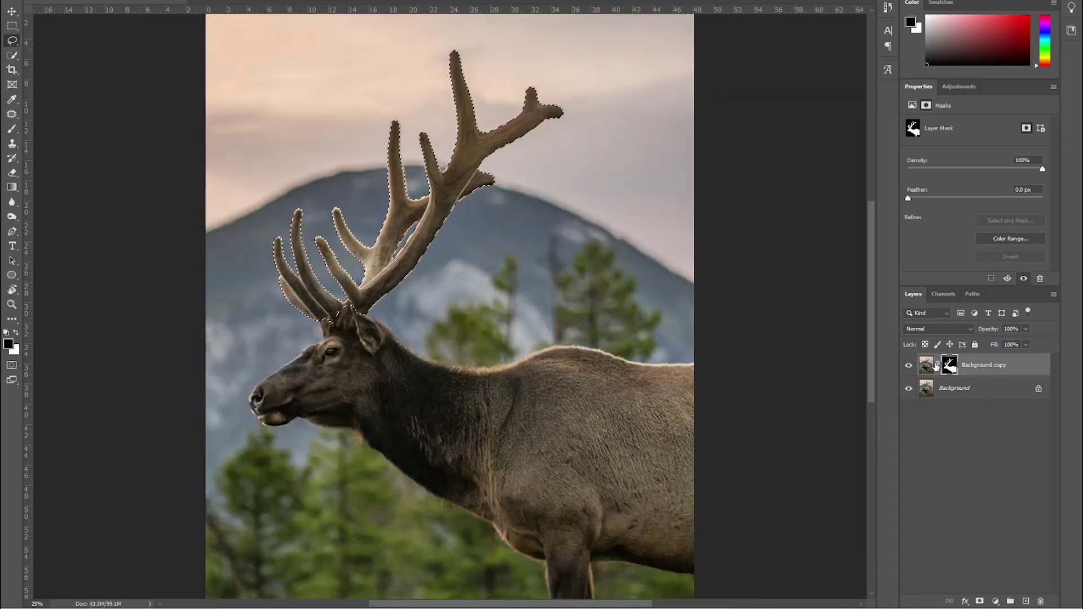
pyautogui.click(934, 366)
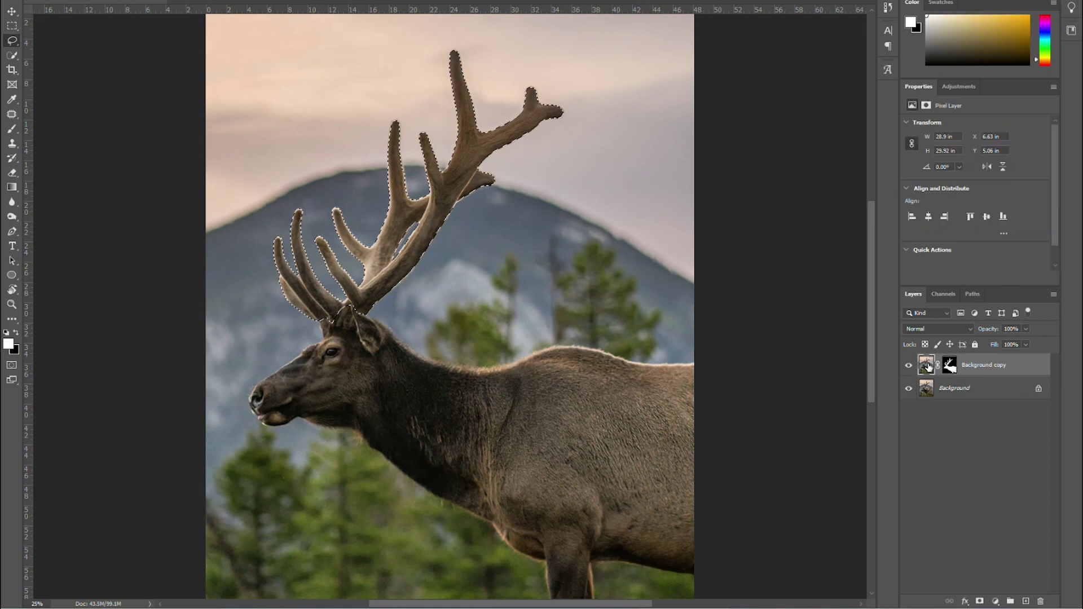
pyautogui.hotkey('ctrl', 'j')
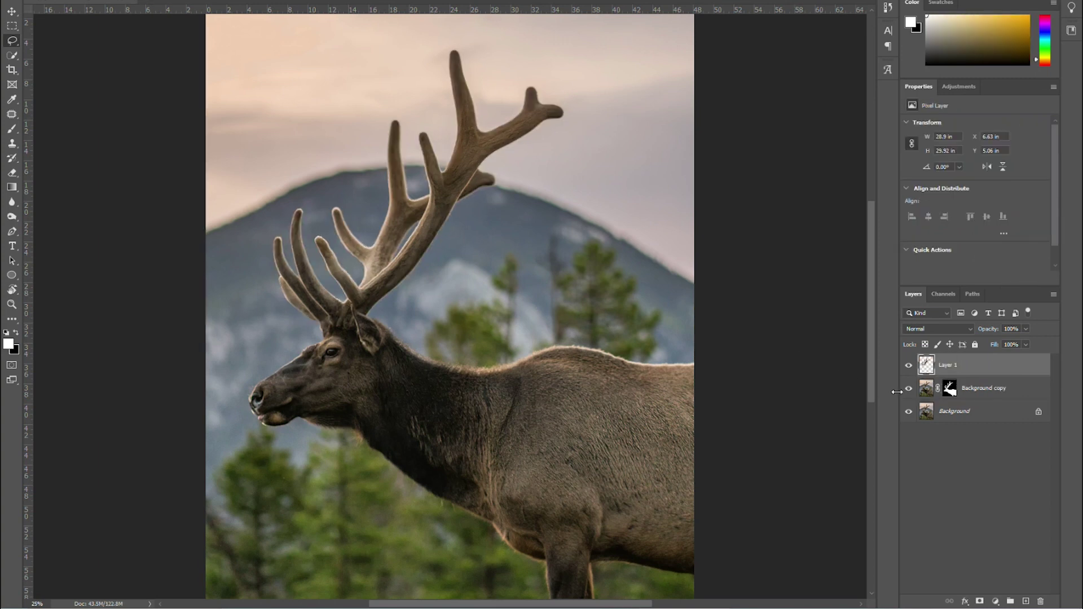
# Convert the antler layer to a Smart Object and duplicate it.
pyautogui.rightClick(966, 365)
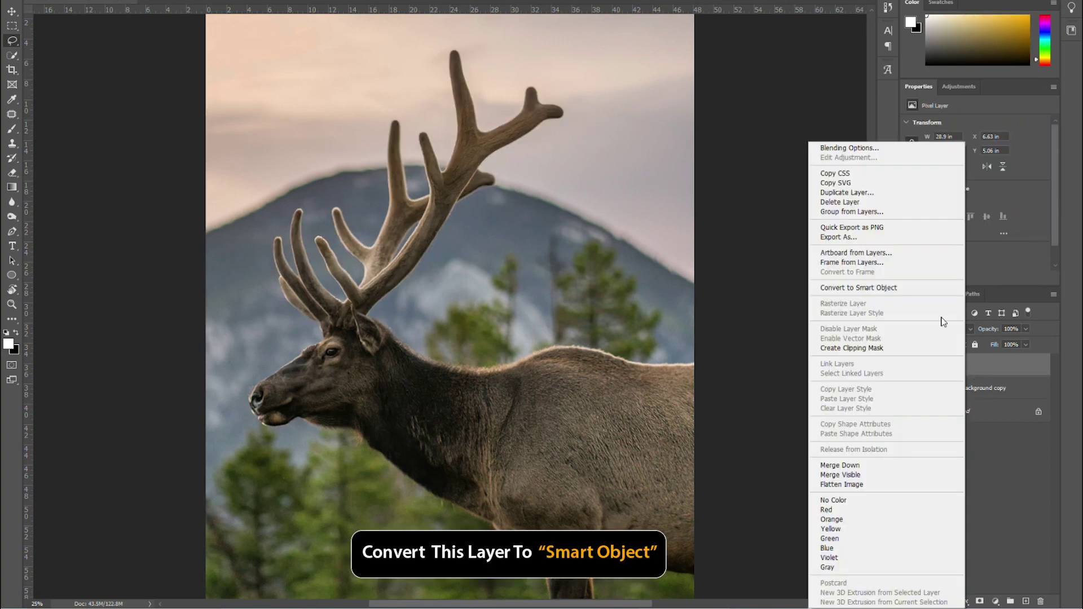
pyautogui.click(893, 287)
pyautogui.press('v')
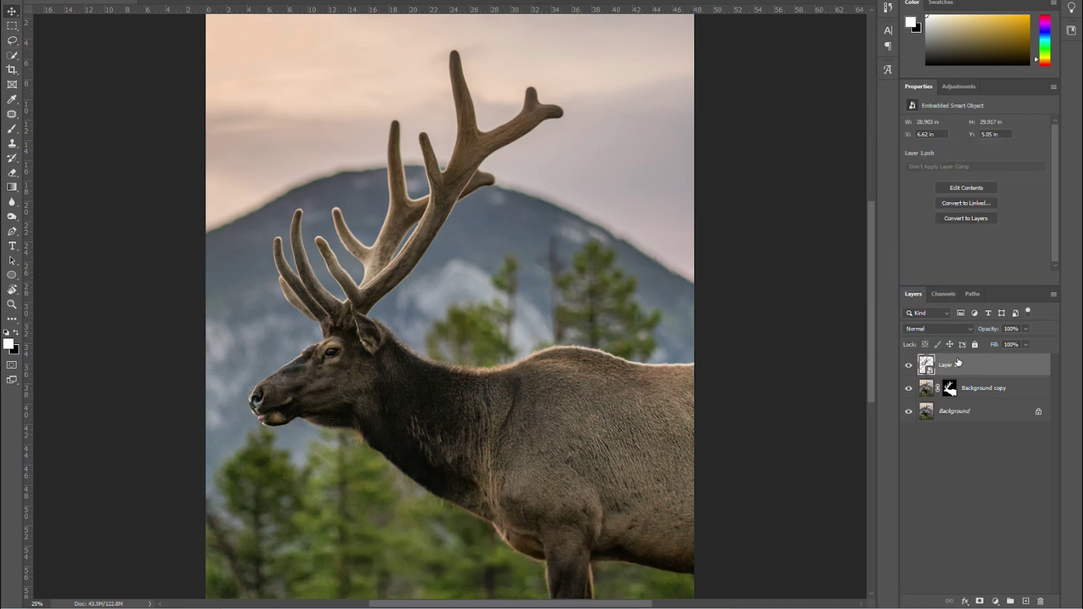
pyautogui.hotkey('ctrl', 'j')
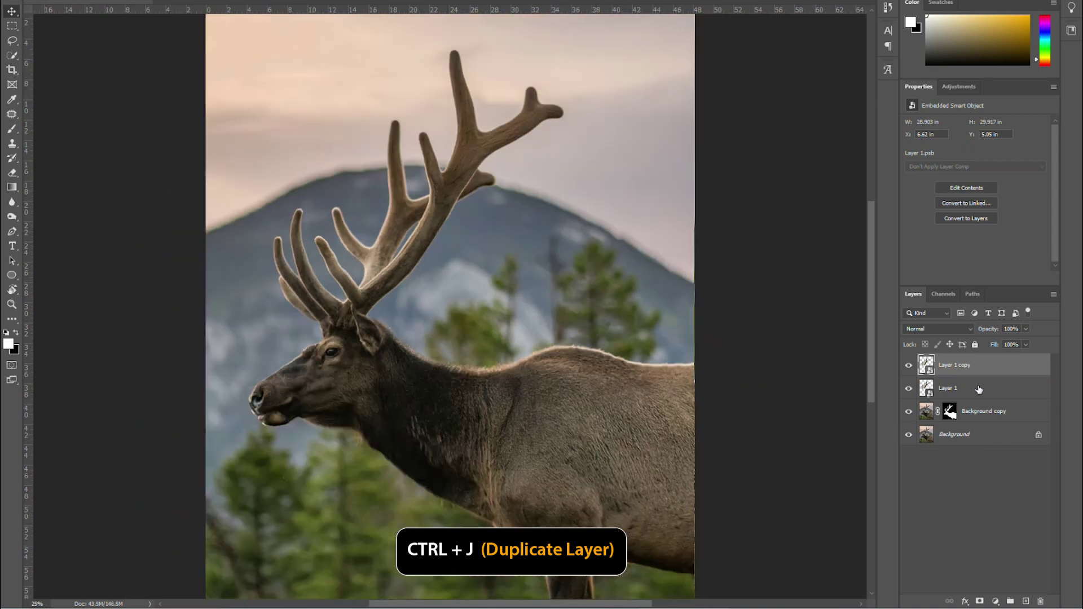
# Add a Color Lookup adjustment above the Background layer using the Moonlight.3DL look.
pyautogui.click(968, 435)
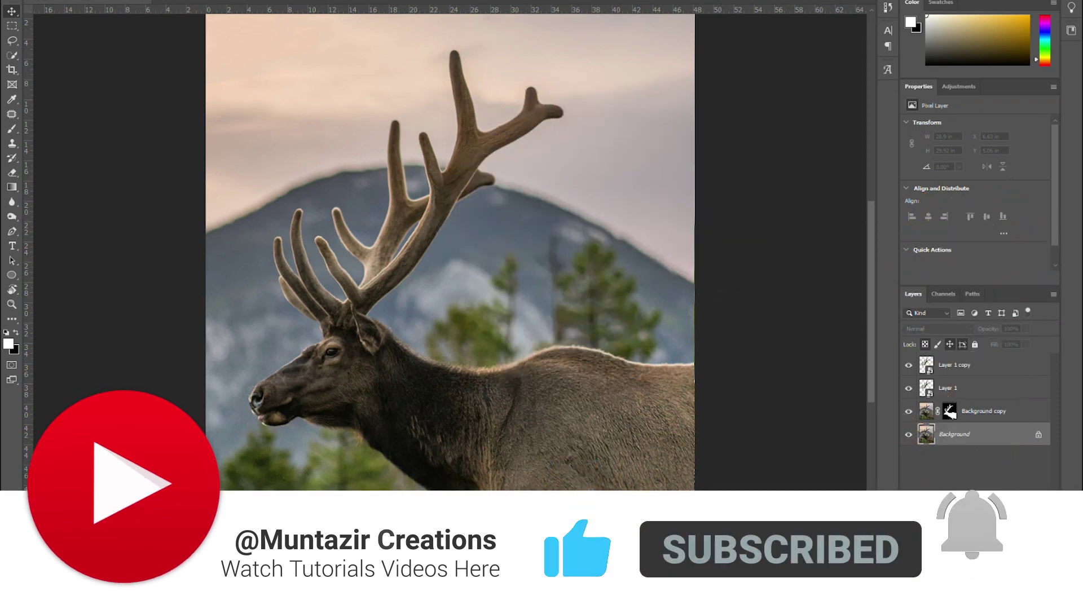
pyautogui.click(986, 602)
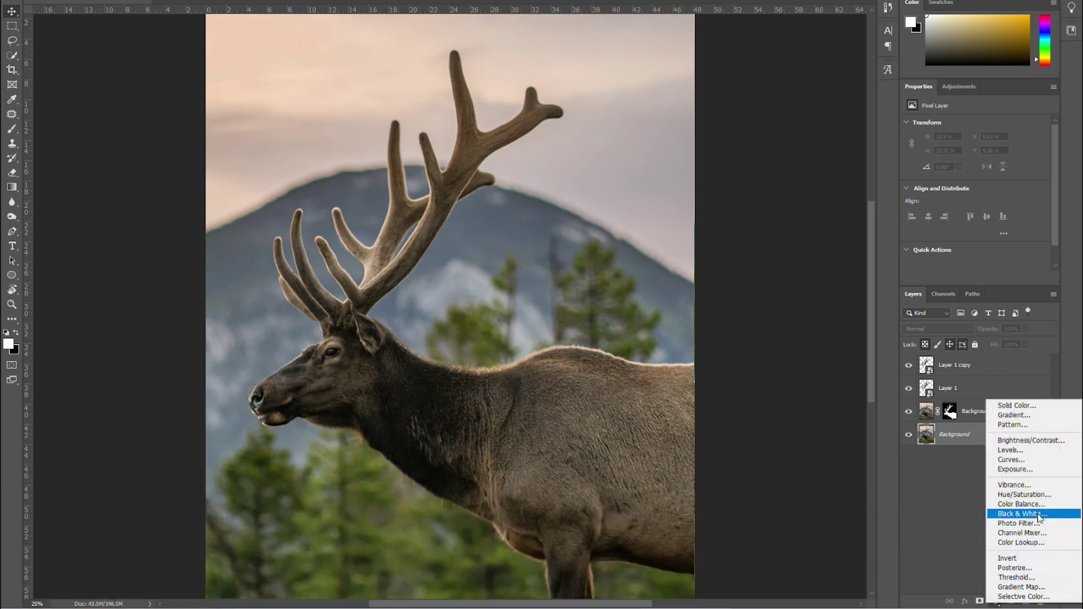
pyautogui.click(1029, 543)
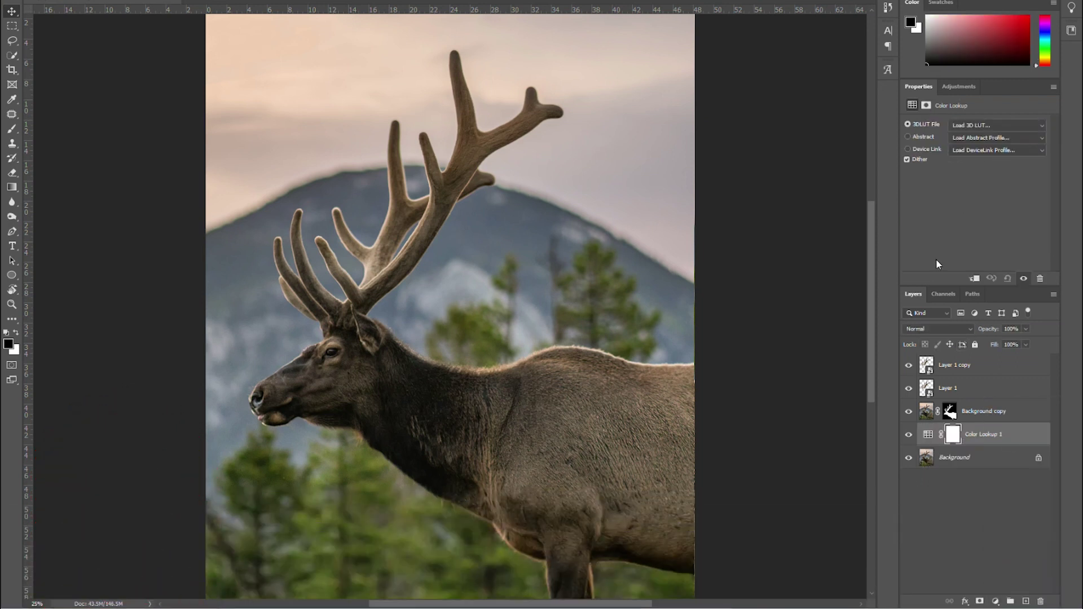
pyautogui.click(975, 126)
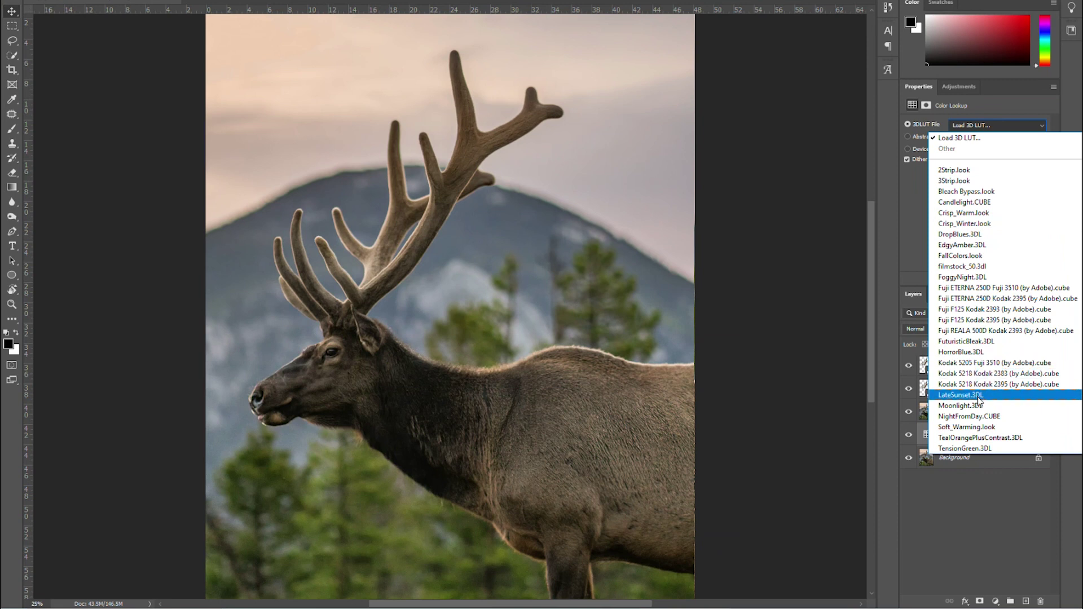
pyautogui.click(961, 405)
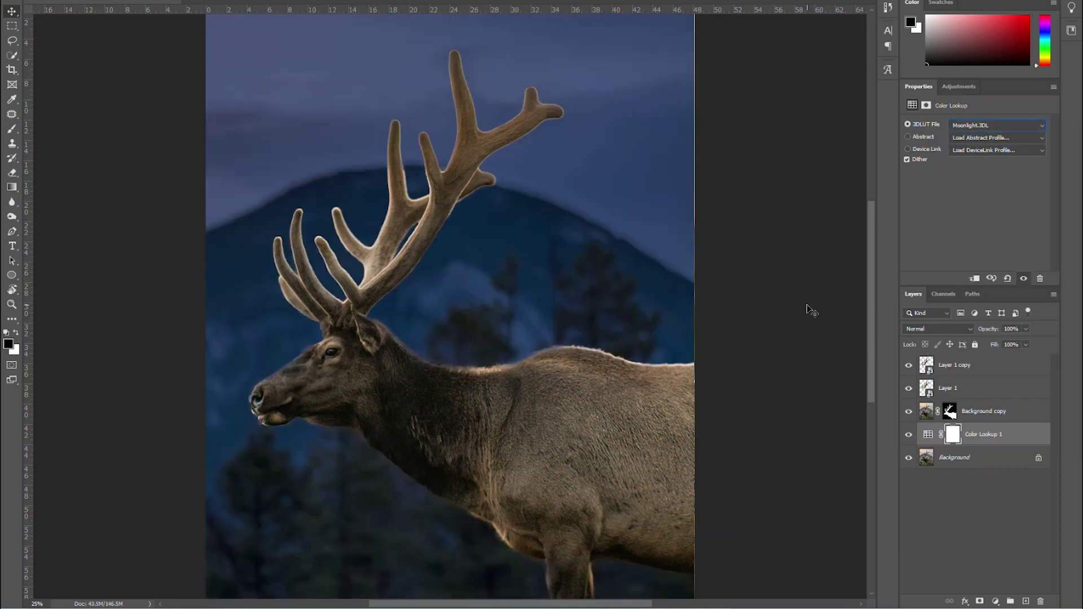
pyautogui.hotkey('ctrl', '-')
pyautogui.hotkey('ctrl', '+')
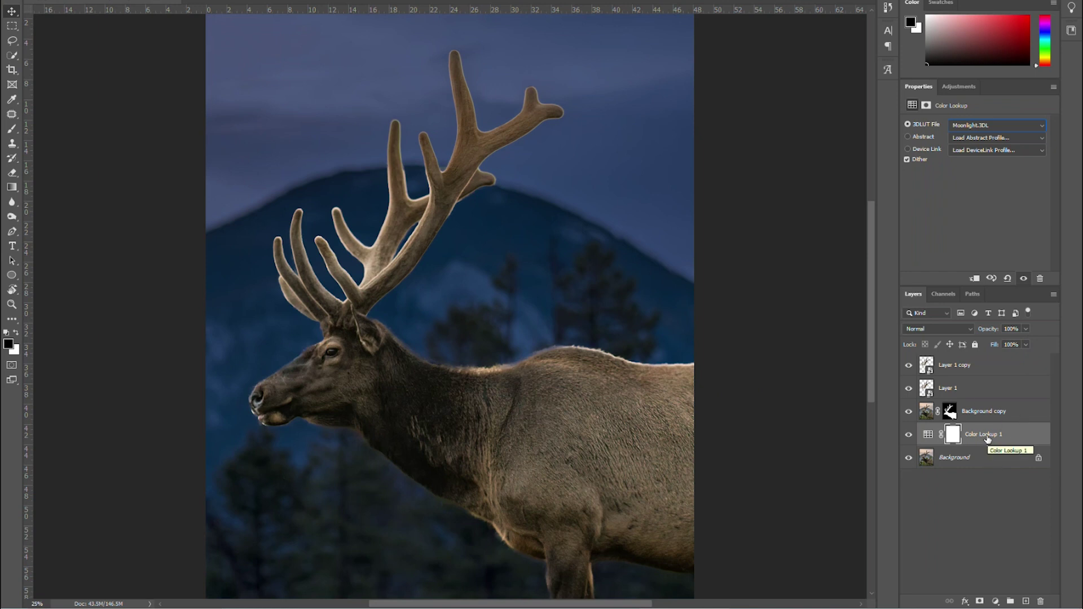
# Add a Black & White adjustment above the Color Lookup layer and lower its fill to desaturate the background partially.
pyautogui.click(996, 601)
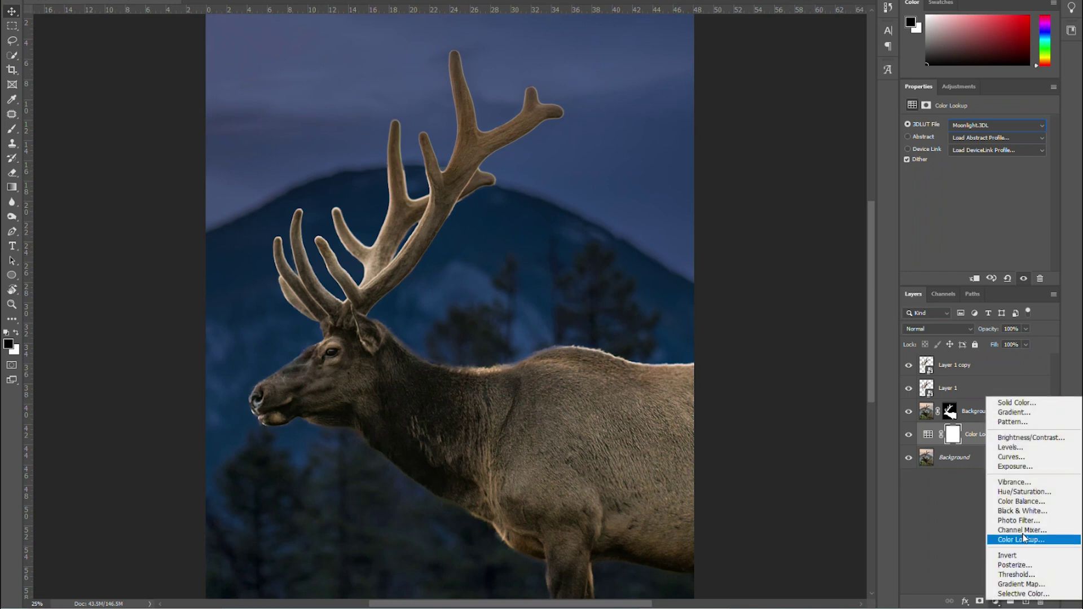
pyautogui.click(1025, 511)
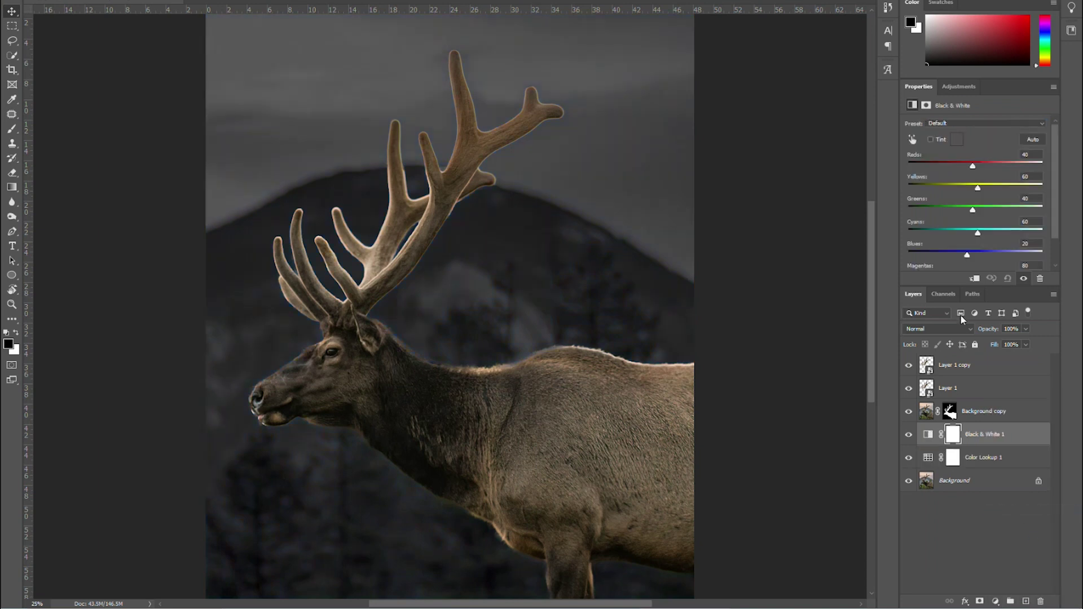
pyautogui.moveTo(1055, 179); pyautogui.dragTo(1057, 212)
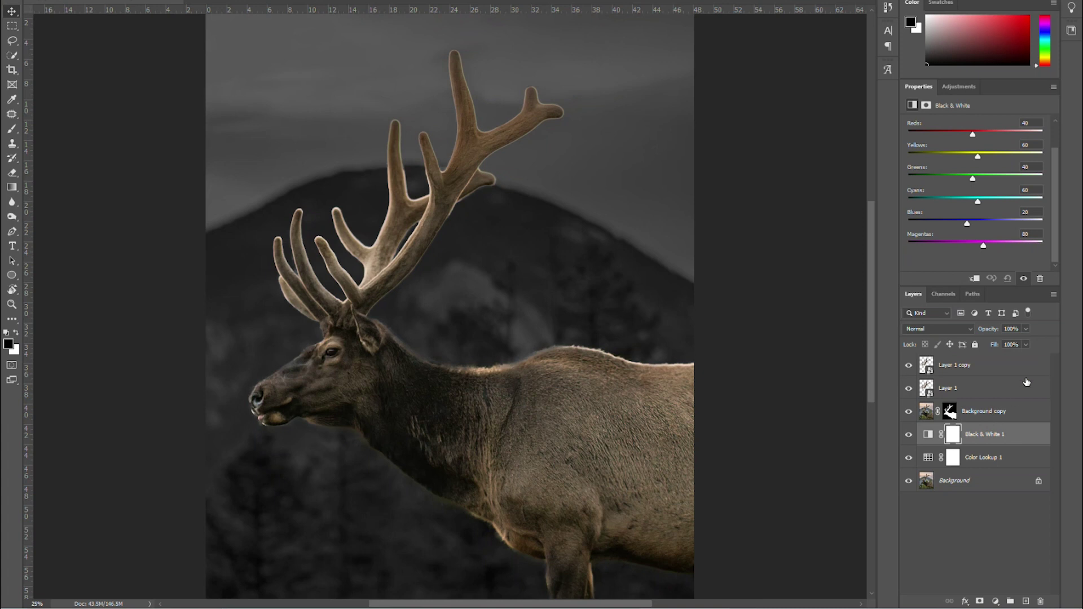
pyautogui.moveTo(1002, 360); pyautogui.dragTo(999, 358)
# Try a 67% fill on the Color Lookup layer and return it to 100%.
pyautogui.click(987, 465)
pyautogui.click(1011, 359)
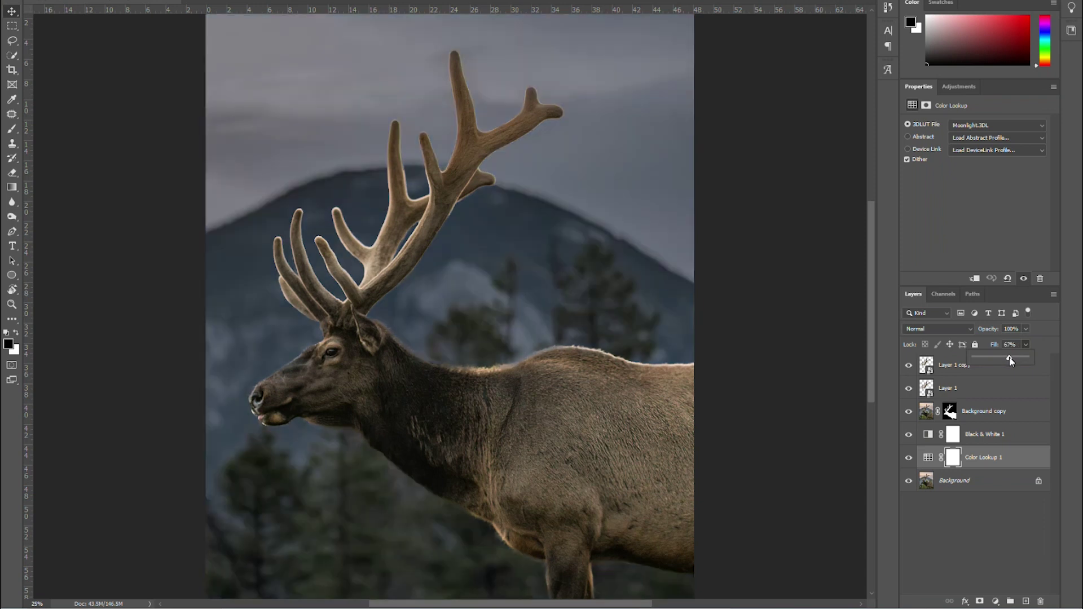
pyautogui.moveTo(1017, 362); pyautogui.dragTo(1028, 359)
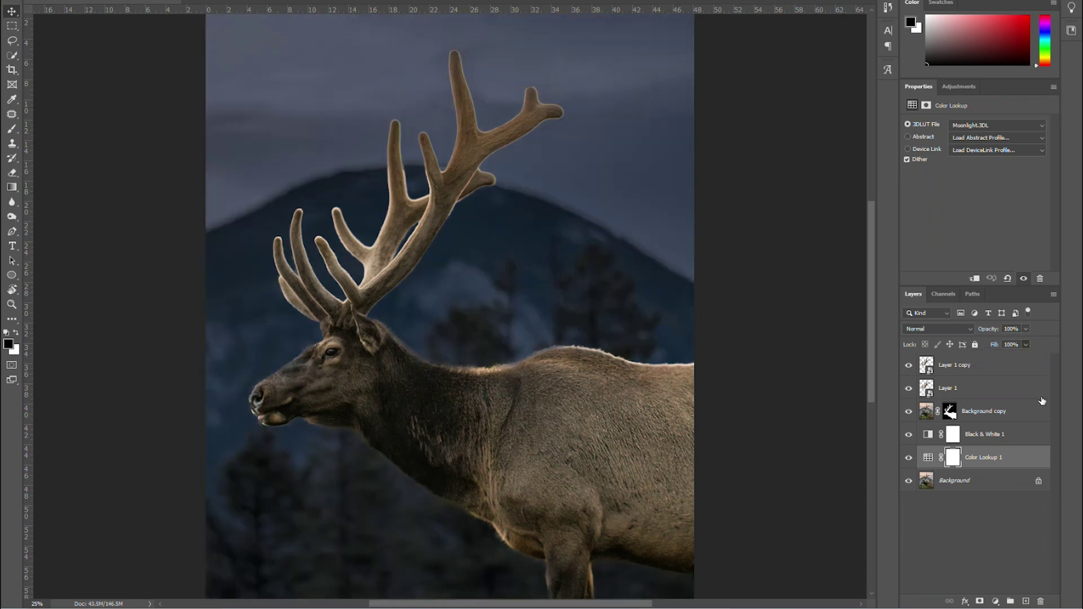
# Set the Layer 1 copy antler layer to Linear Dodge (Add) blending and group it with Layer 1.
pyautogui.click(965, 370)
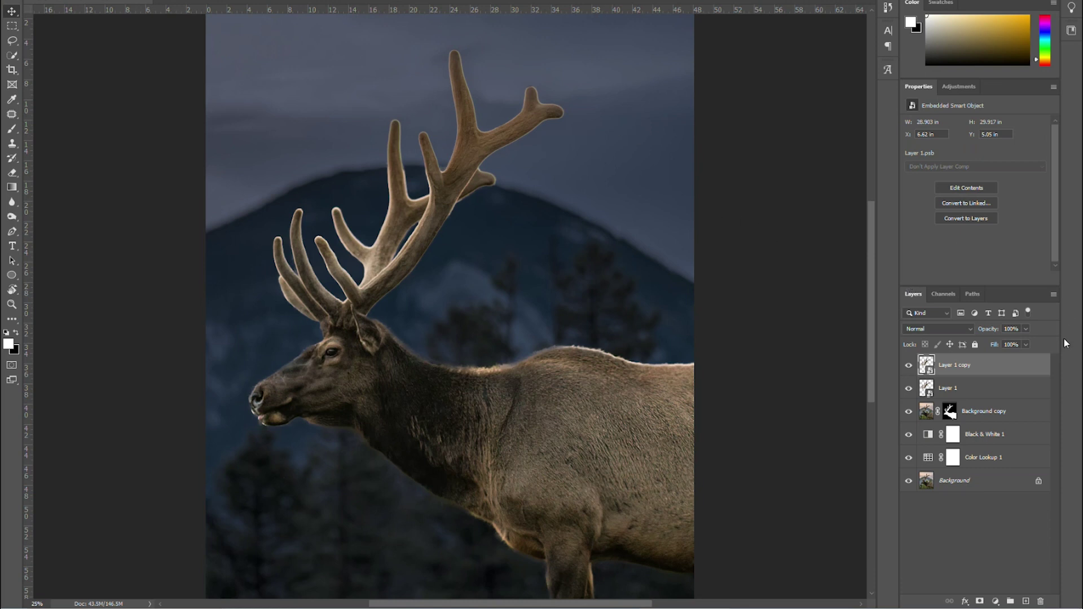
pyautogui.click(930, 330)
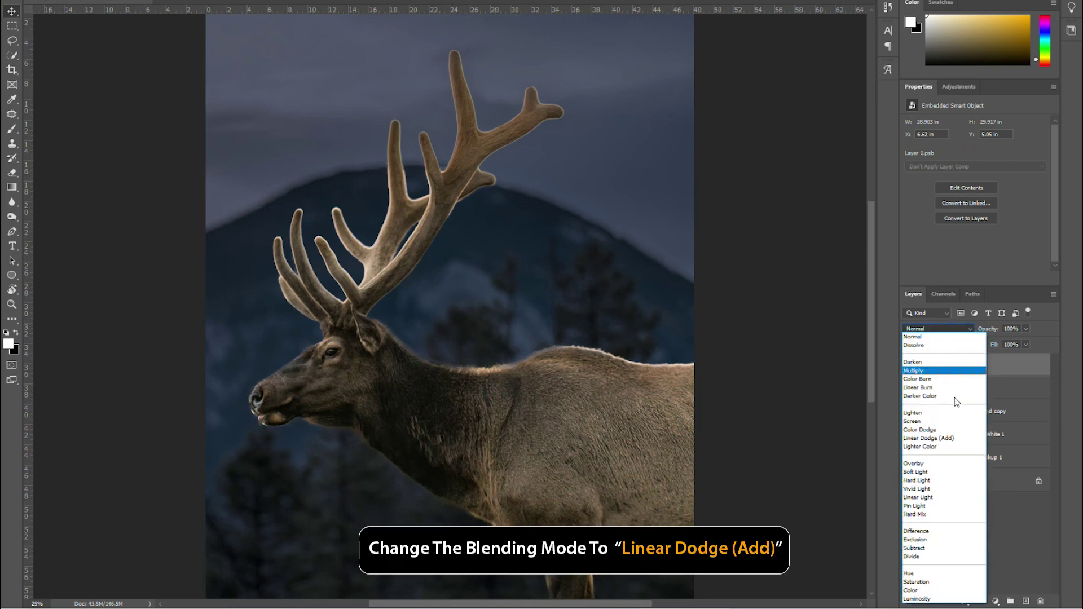
pyautogui.click(941, 439)
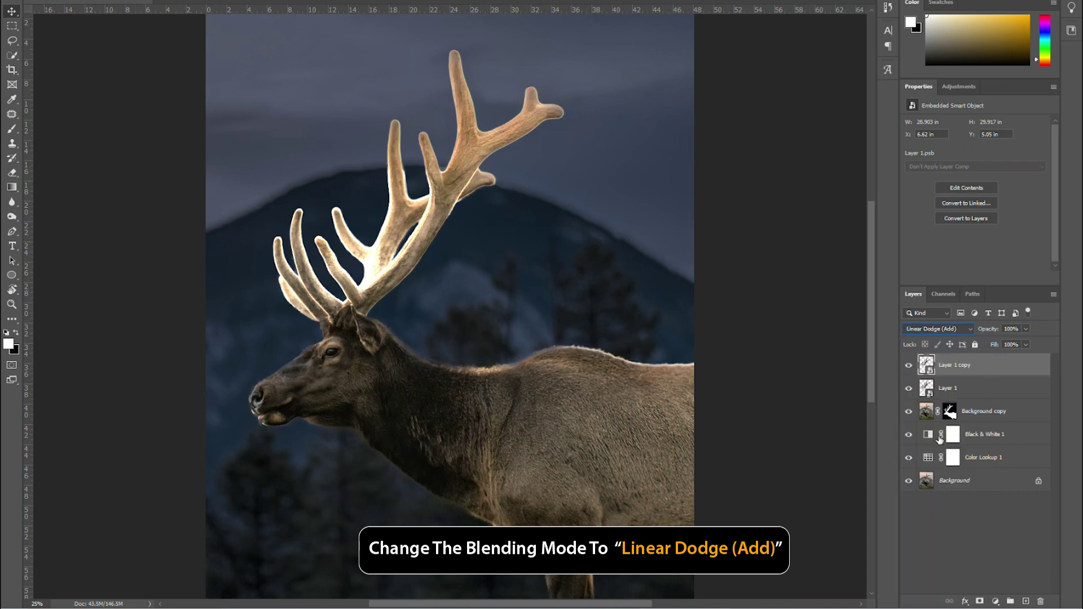
pyautogui.keyDown('shift'); pyautogui.click(958, 388); pyautogui.keyUp('shift')
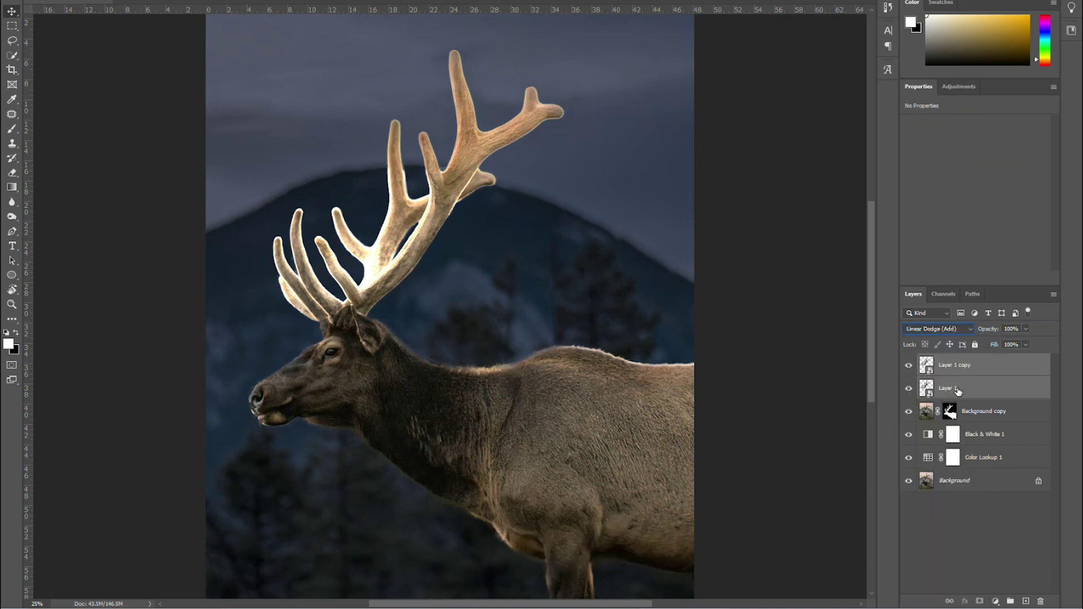
pyautogui.hotkey('ctrl', 'g')
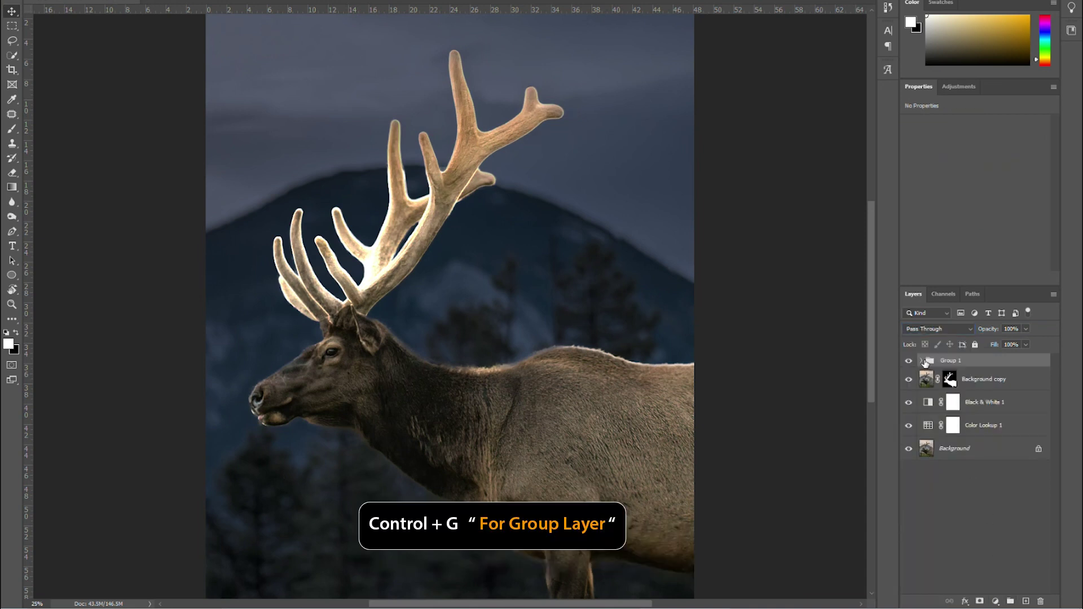
# Apply a Gaussian Blur with a 5-pixel radius to the Layer 1 copy antler layer inside the group.
pyautogui.click(922, 363)
pyautogui.click(965, 379)
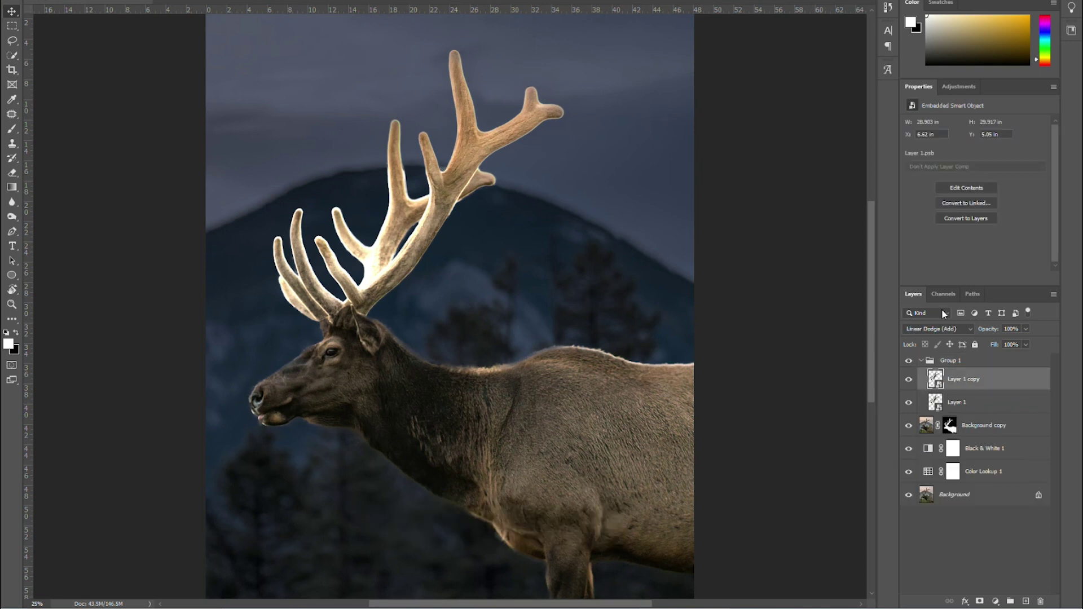
pyautogui.click(154, 0)
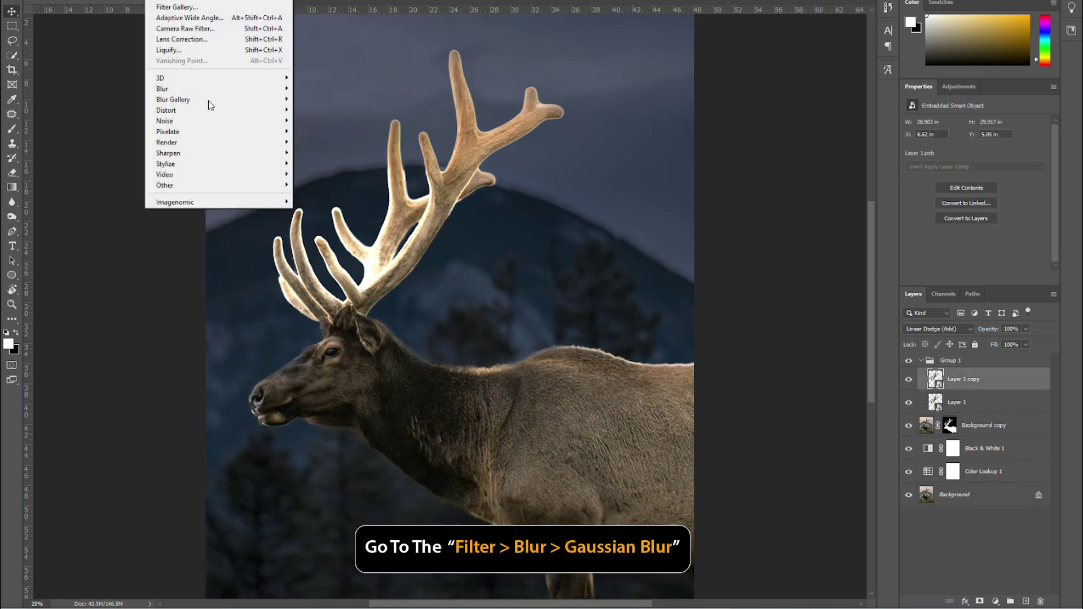
pyautogui.moveTo(194, 88)
pyautogui.click(319, 131)
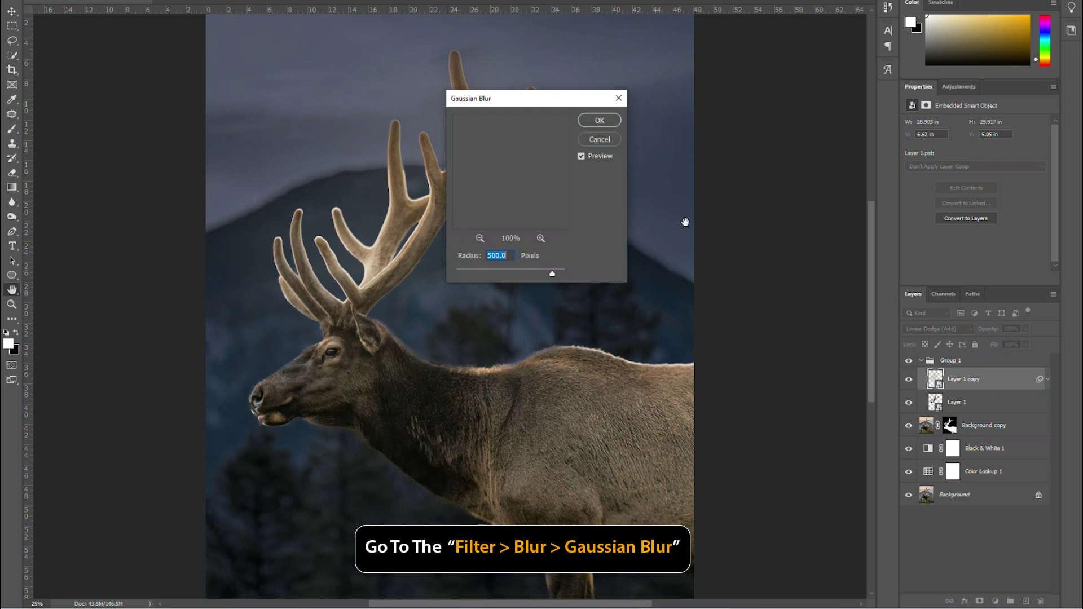
pyautogui.write('5')
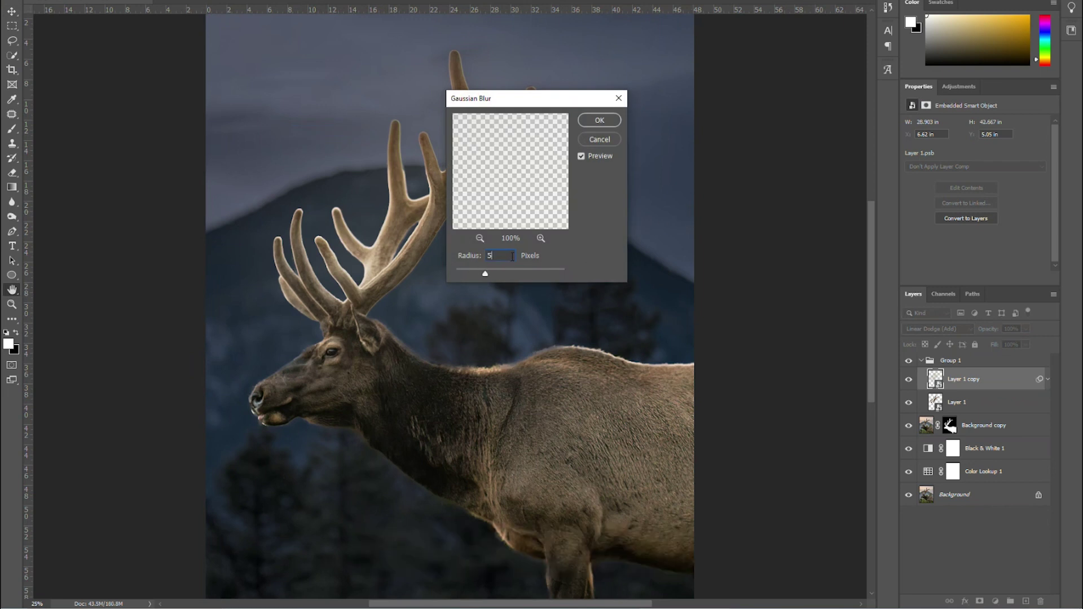
pyautogui.click(601, 120)
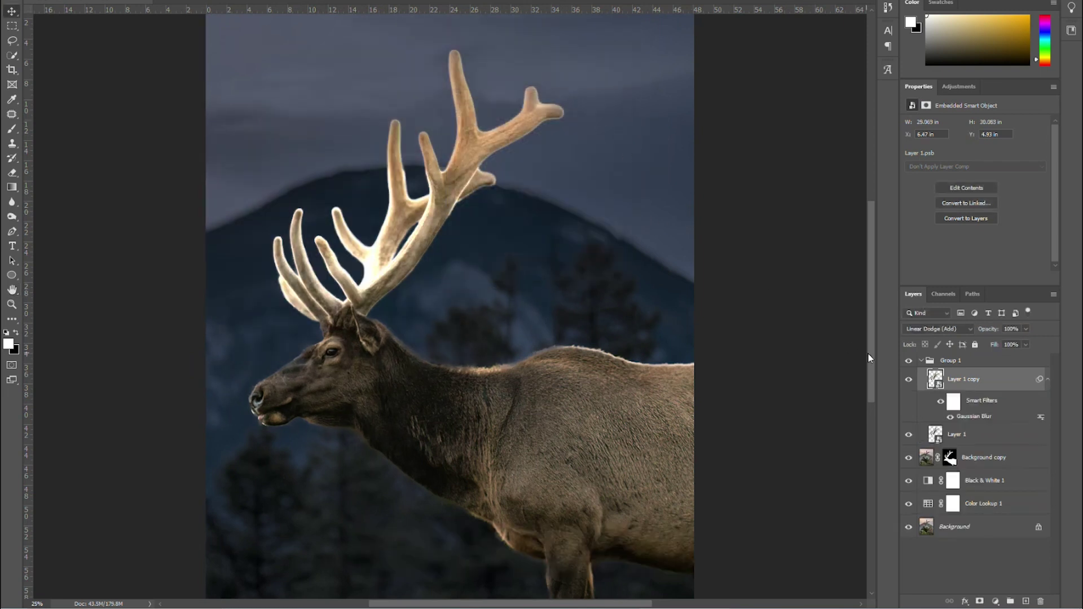
# Duplicate the blurred antler layer and set the duplicate's Gaussian Blur radius to 100 pixels.
pyautogui.hotkey('ctrl', 'j')
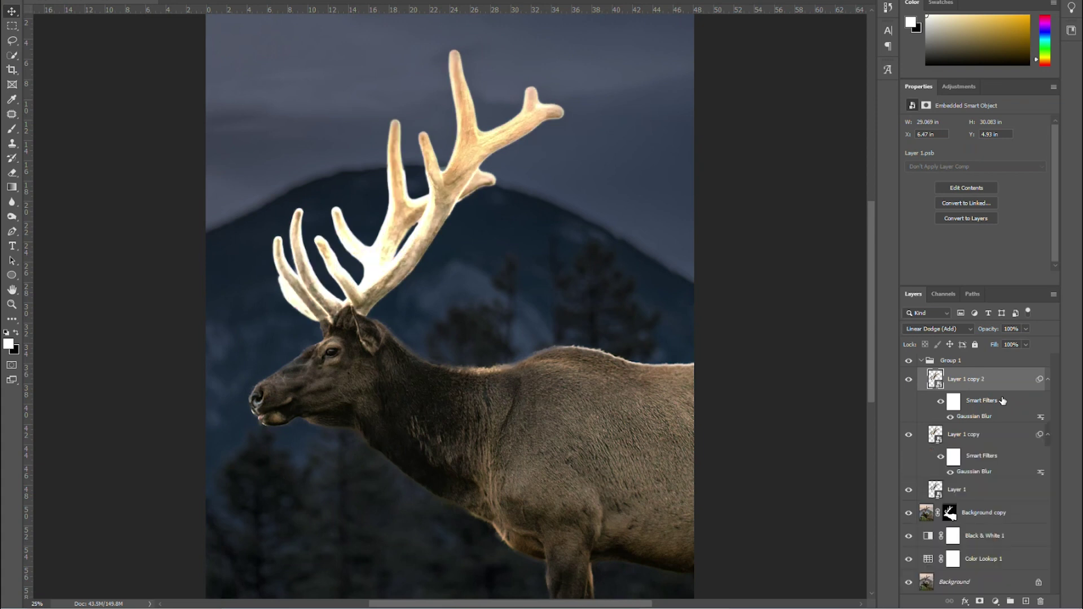
pyautogui.doubleClick(974, 416)
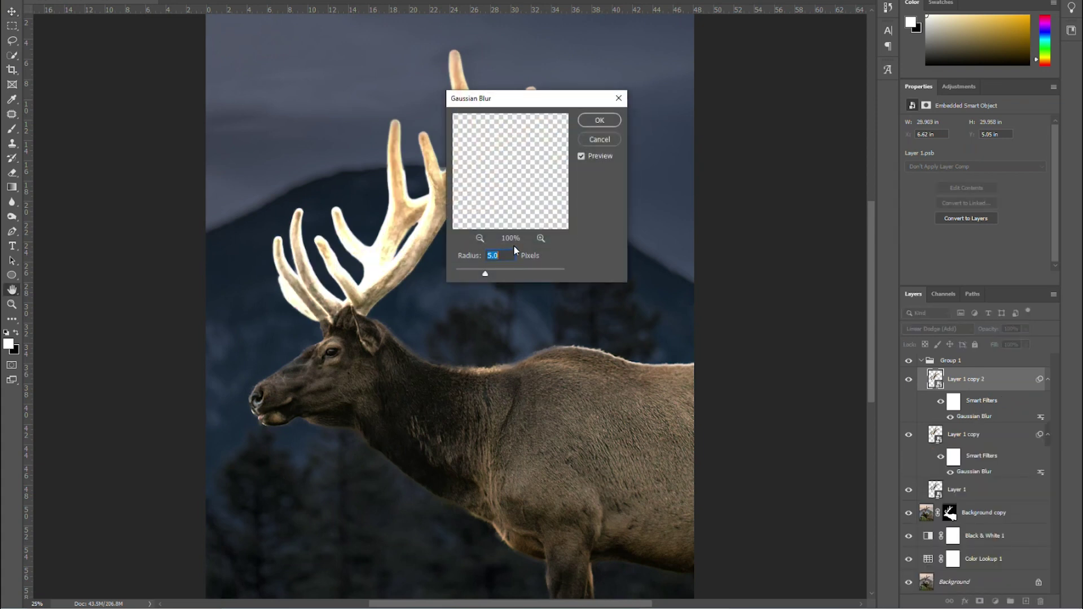
pyautogui.write('100')
pyautogui.click(603, 119)
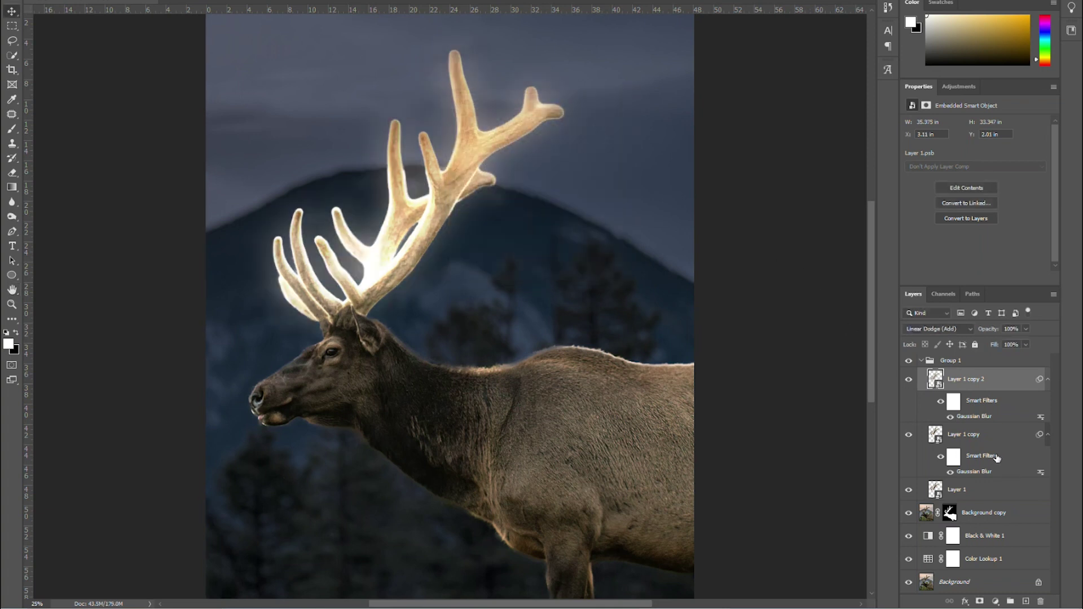
# Duplicate the 100-pixel blur layer and set the new copy's Gaussian Blur radius to 250 pixels.
pyautogui.hotkey('ctrl', 'j')
pyautogui.doubleClick(973, 418)
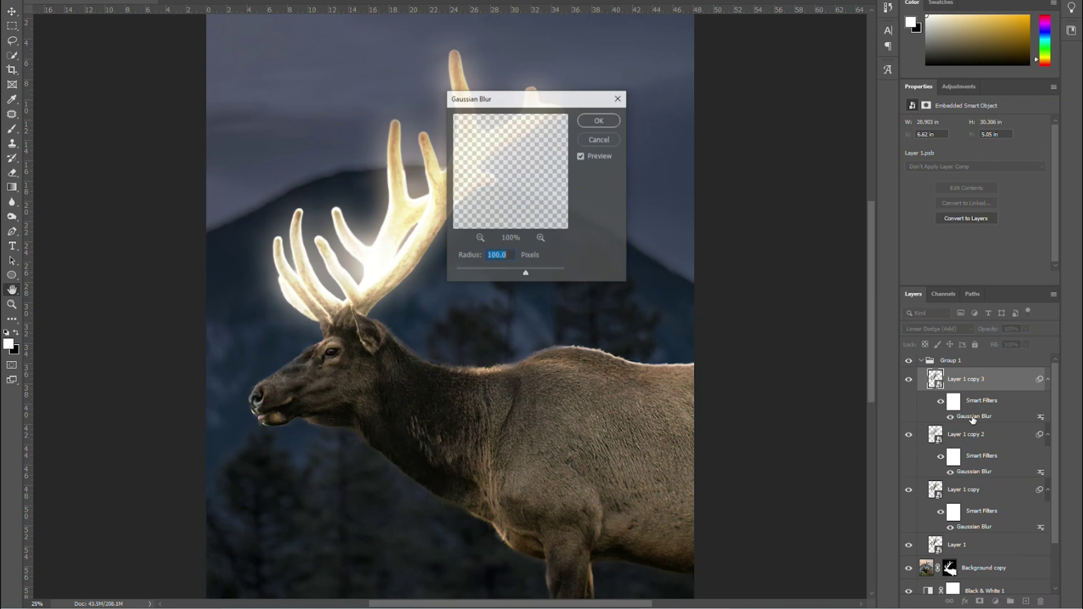
pyautogui.write('200')
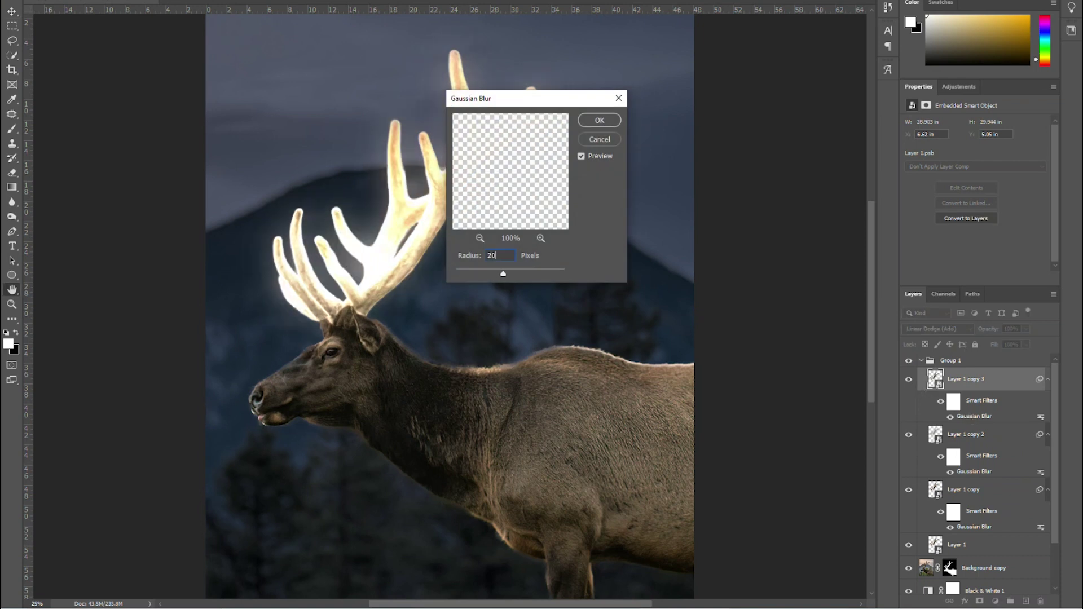
pyautogui.press('BackSpace')
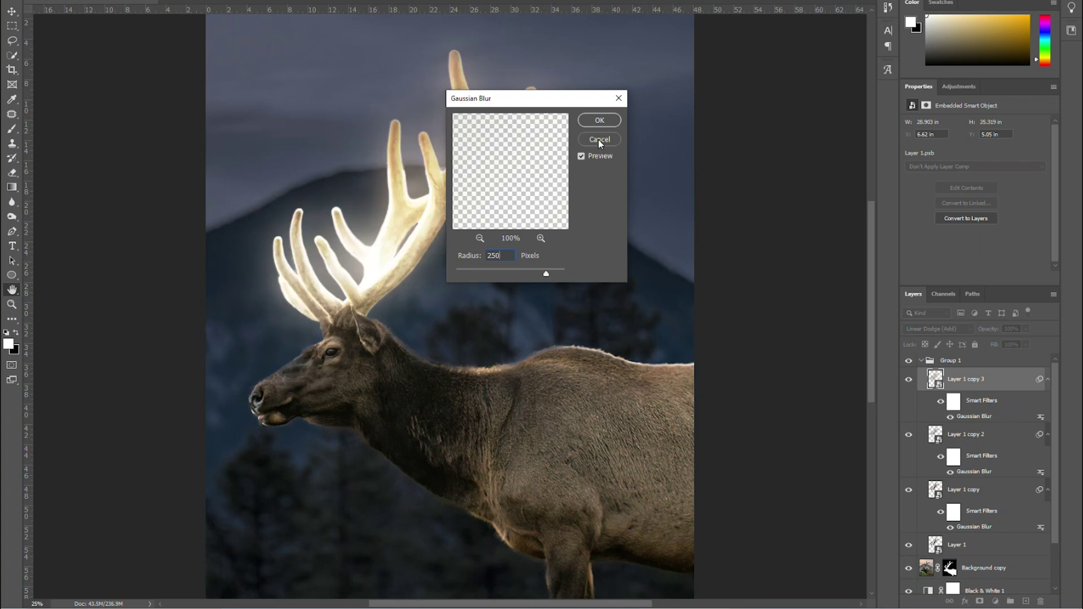
pyautogui.click(594, 120)
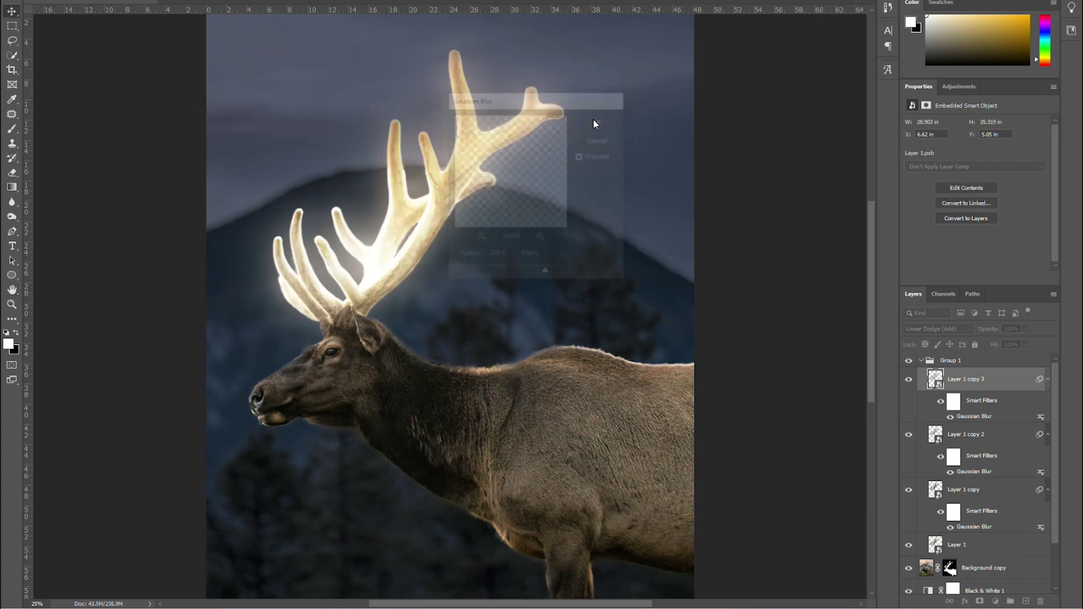
# Duplicate the top antler layer with a 500-pixel Gaussian Blur, and compare the image with the collapsed group hidden and shown.
pyautogui.hotkey('ctrl', 'j')
pyautogui.doubleClick(976, 417)
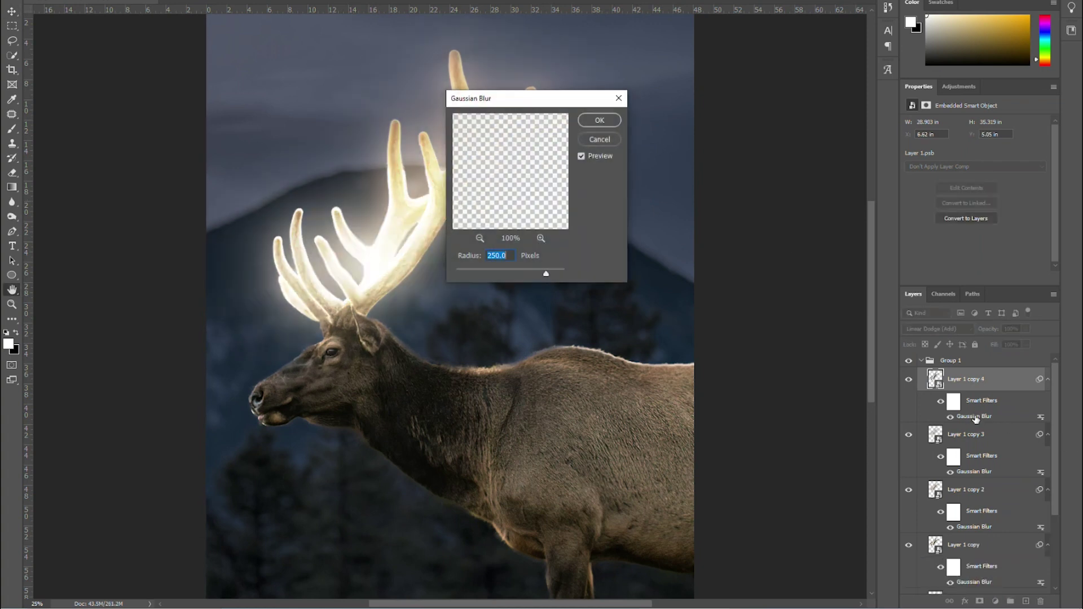
pyautogui.write('500')
pyautogui.press('Return')
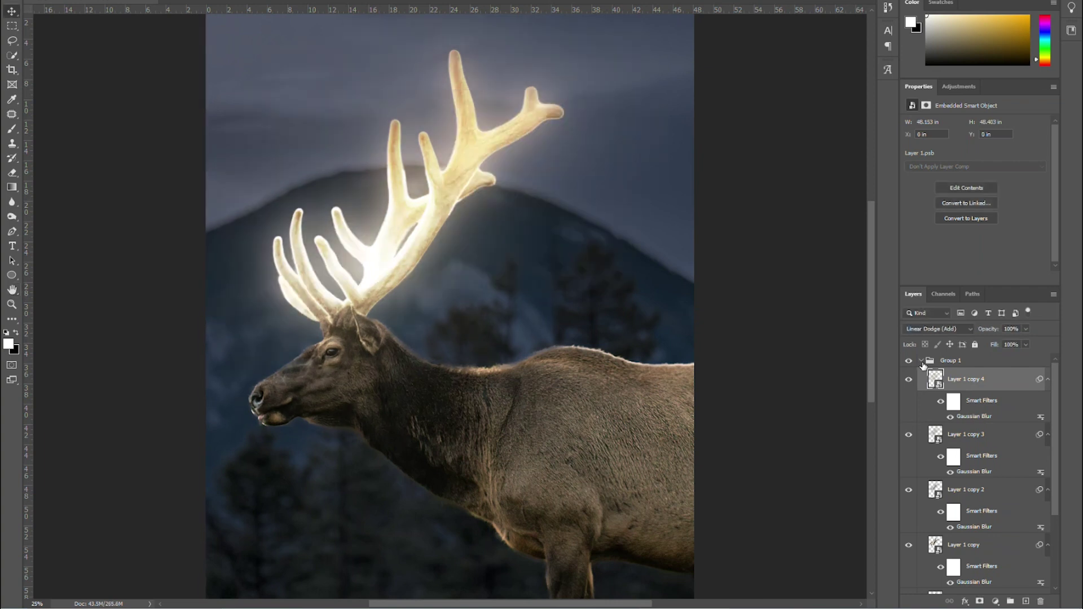
pyautogui.click(921, 361)
pyautogui.click(908, 361)
pyautogui.click(908, 361)
# Add a Hue/Saturation adjustment clipped to the antler group, with Colorize on, hue 39 and saturation 94.
pyautogui.click(995, 601)
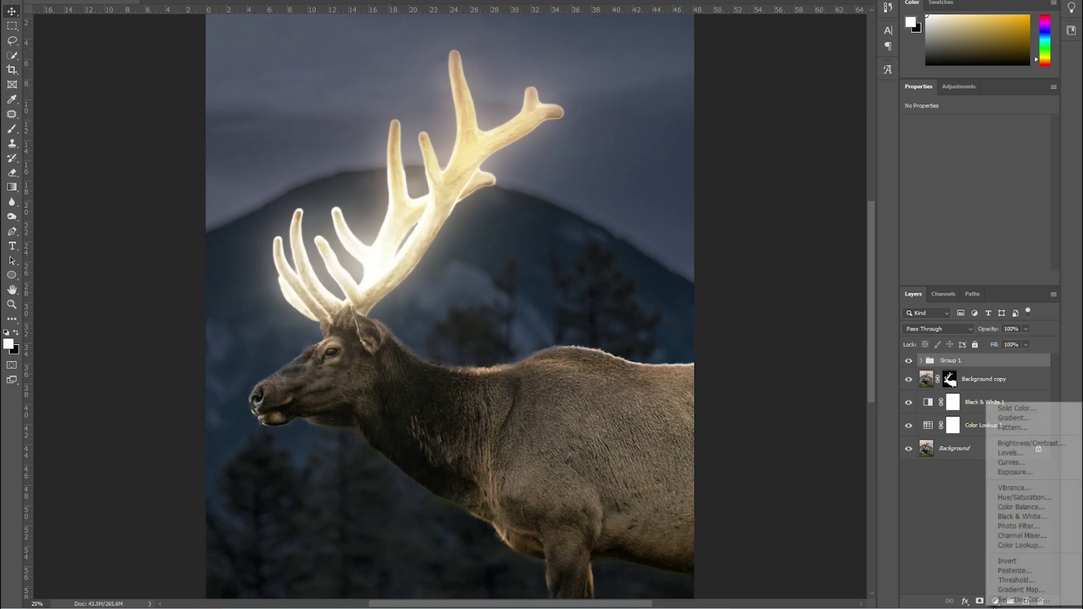
pyautogui.click(1025, 498)
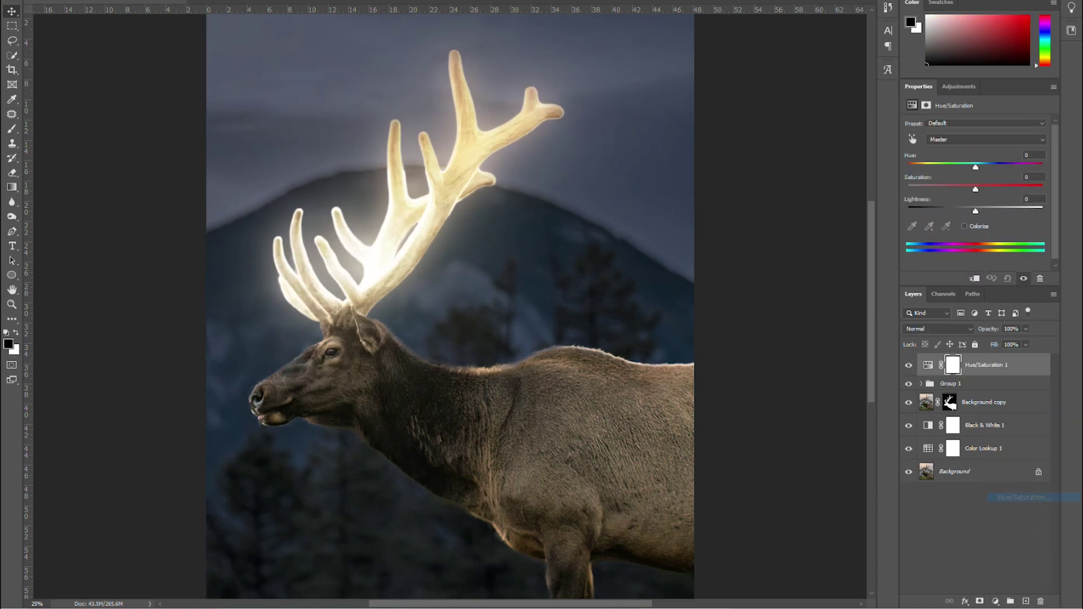
pyautogui.click(974, 278)
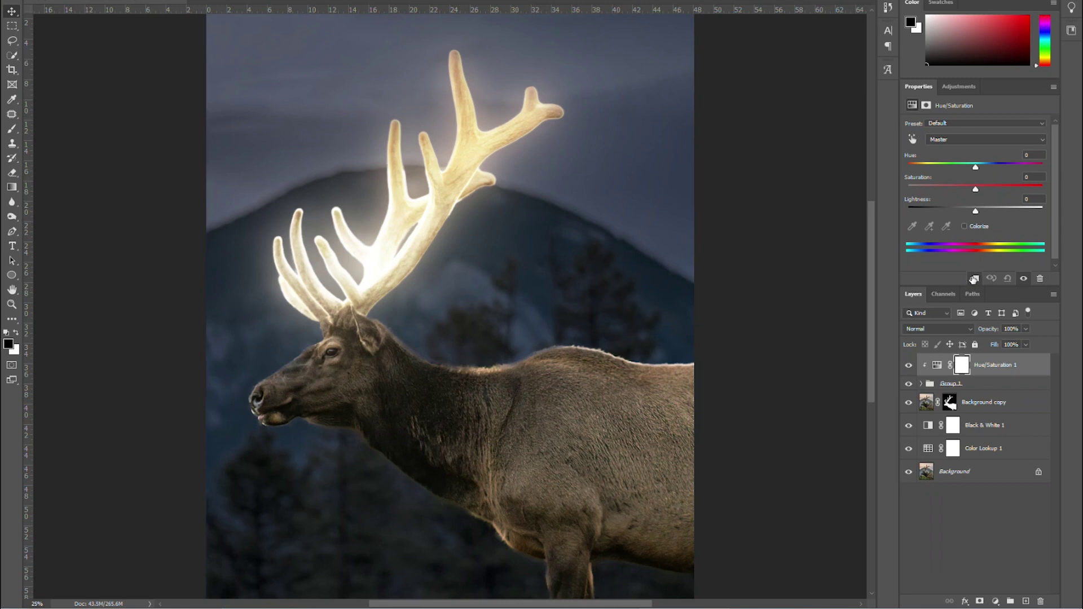
pyautogui.click(964, 227)
pyautogui.moveTo(942, 190); pyautogui.dragTo(1036, 199)
pyautogui.moveTo(924, 169); pyautogui.dragTo(923, 169)
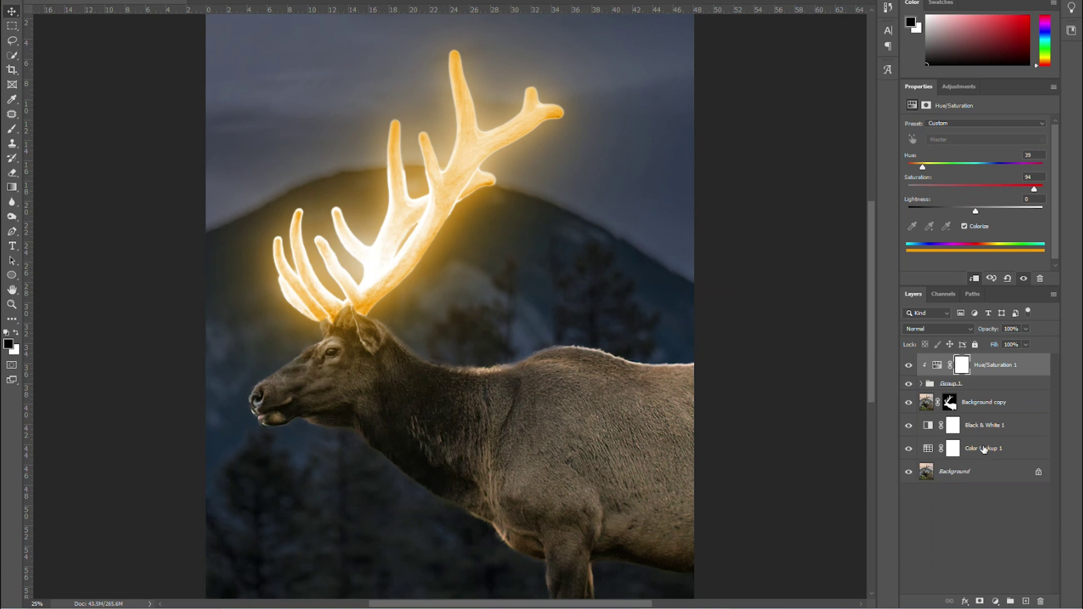
pyautogui.press('x')
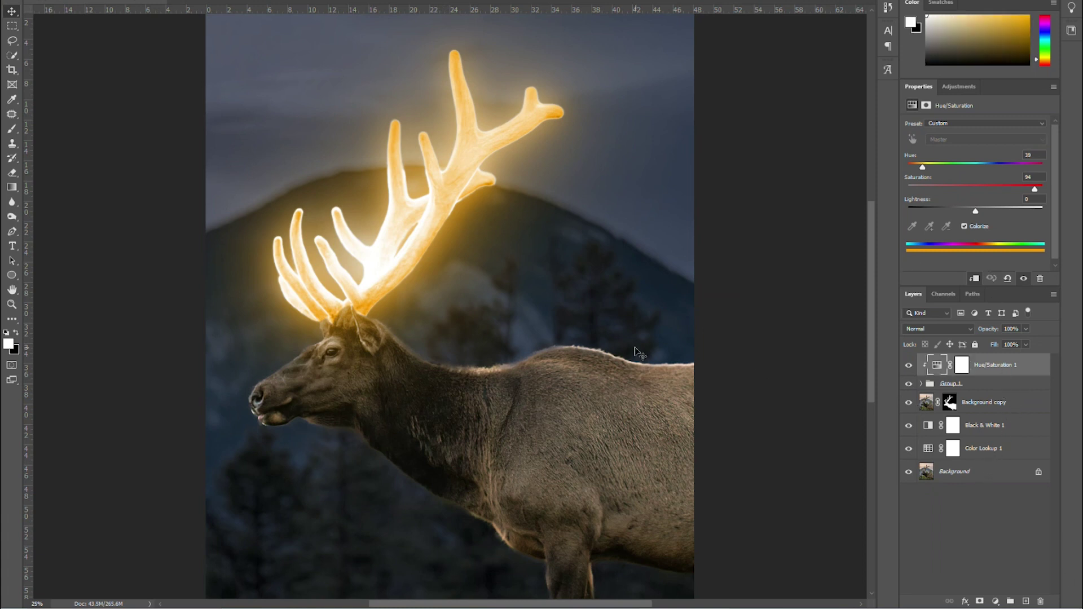
pyautogui.hotkey('ctrl', '-')
pyautogui.hotkey('ctrl', '+')
pyautogui.press('x')
# Duplicate the Hue/Saturation adjustment, place the duplicate directly above the Background copy layer and clip it to that layer.
pyautogui.click(979, 368)
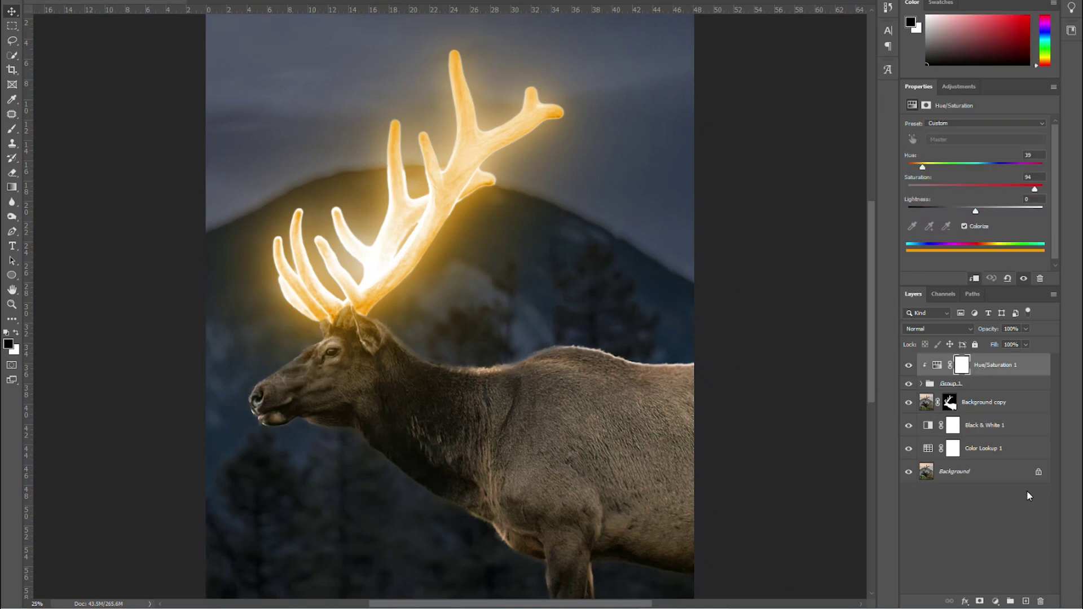
pyautogui.hotkey('ctrl', 'j')
pyautogui.moveTo(976, 368); pyautogui.dragTo(977, 417)
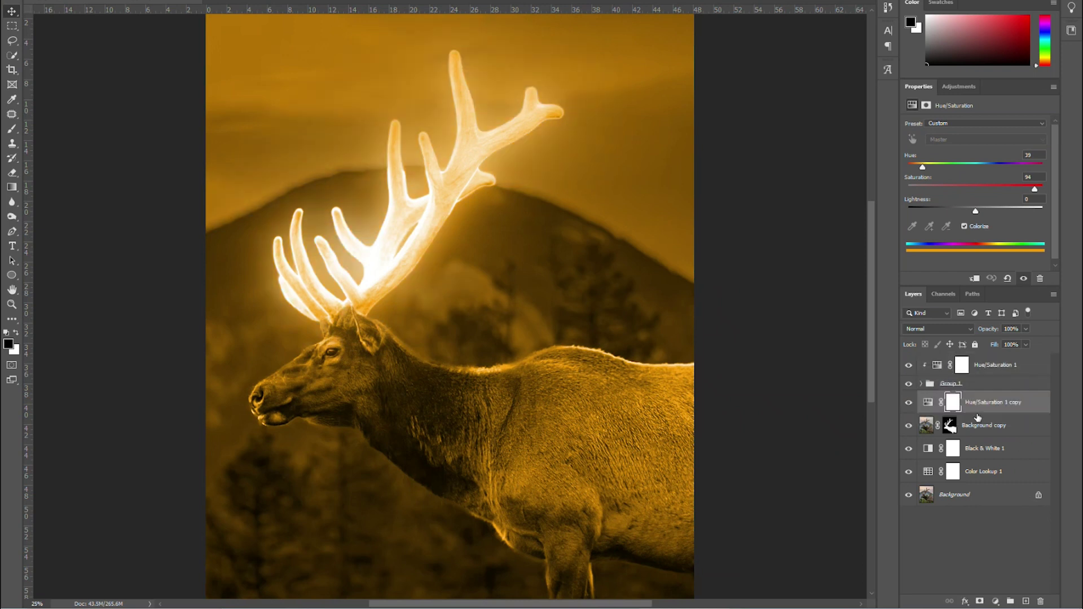
pyautogui.click(976, 281)
pyautogui.press('x')
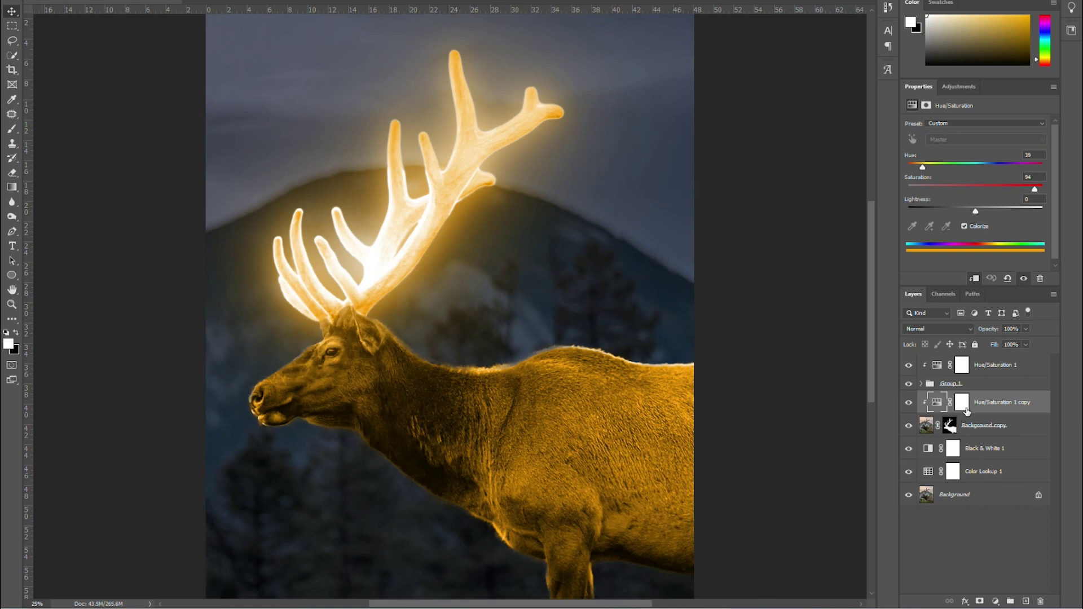
# Try to invert the layer mask of the Hue/Saturation adjustment clipped to the elk.
pyautogui.click(964, 406)
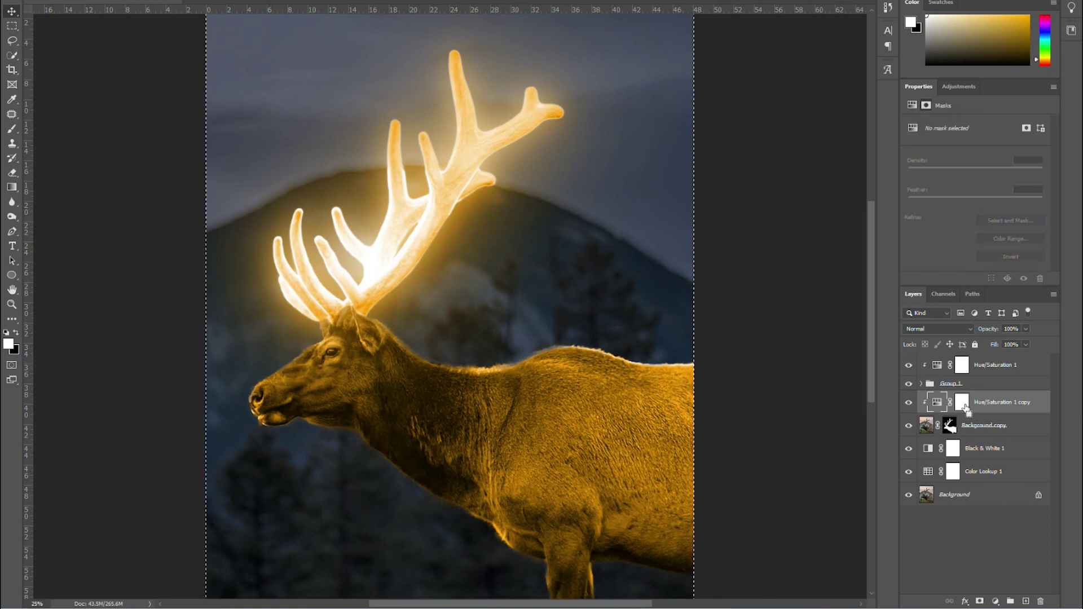
pyautogui.click(962, 405)
pyautogui.press('x')
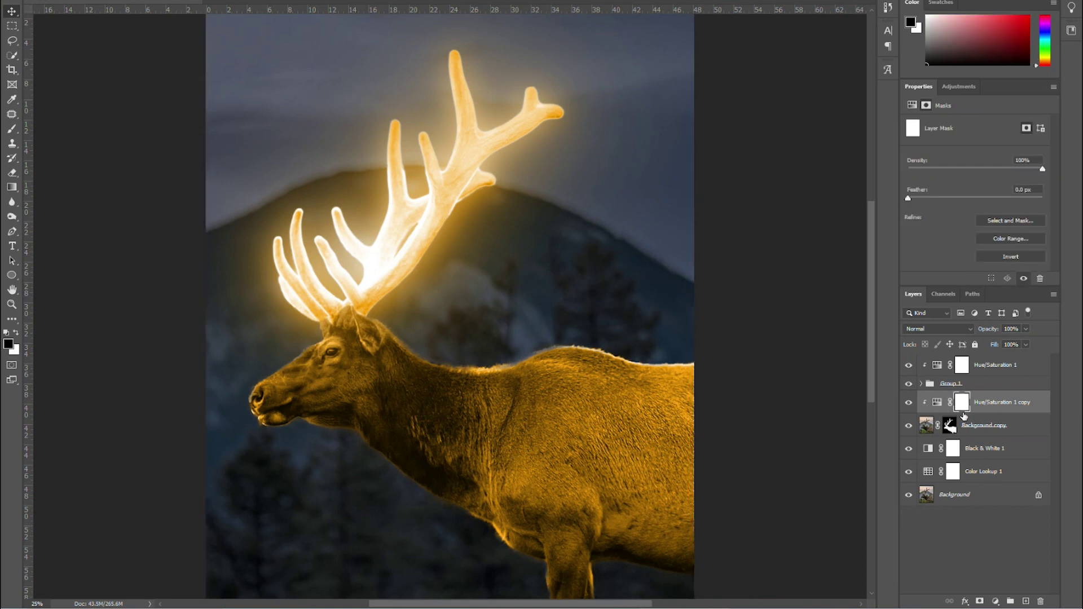
pyautogui.hotkey('ctrl', 'shift', 'i')
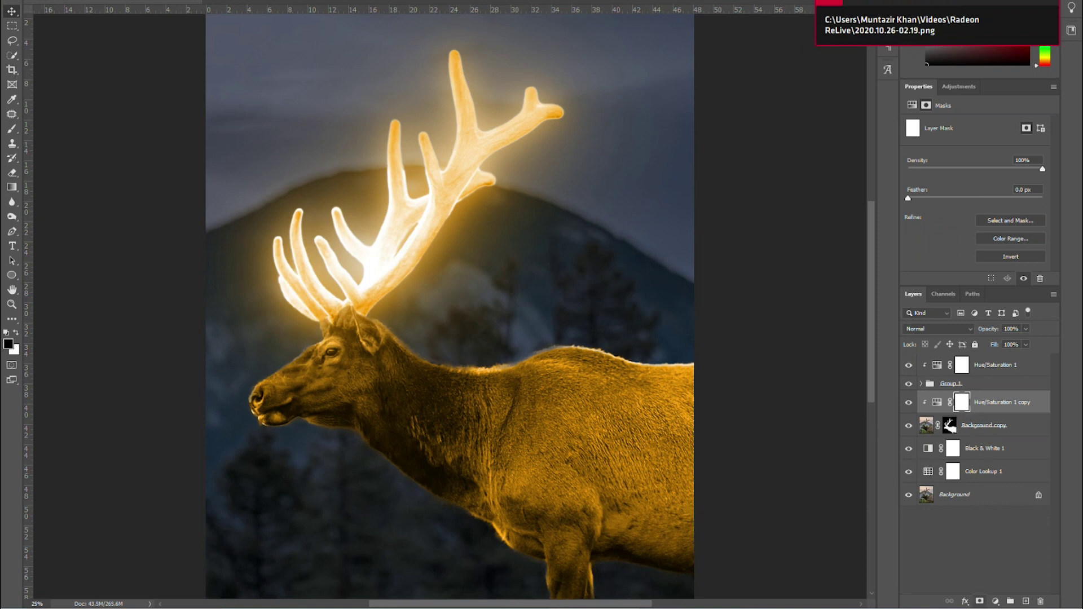
pyautogui.click(981, 603)
pyautogui.click(998, 552)
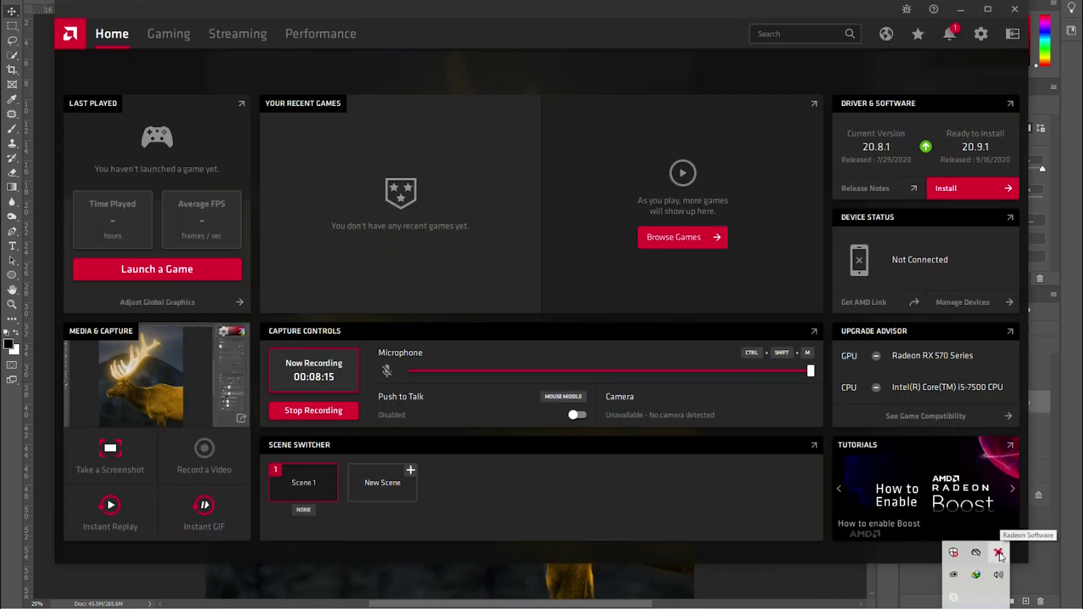
pyautogui.click(717, 574)
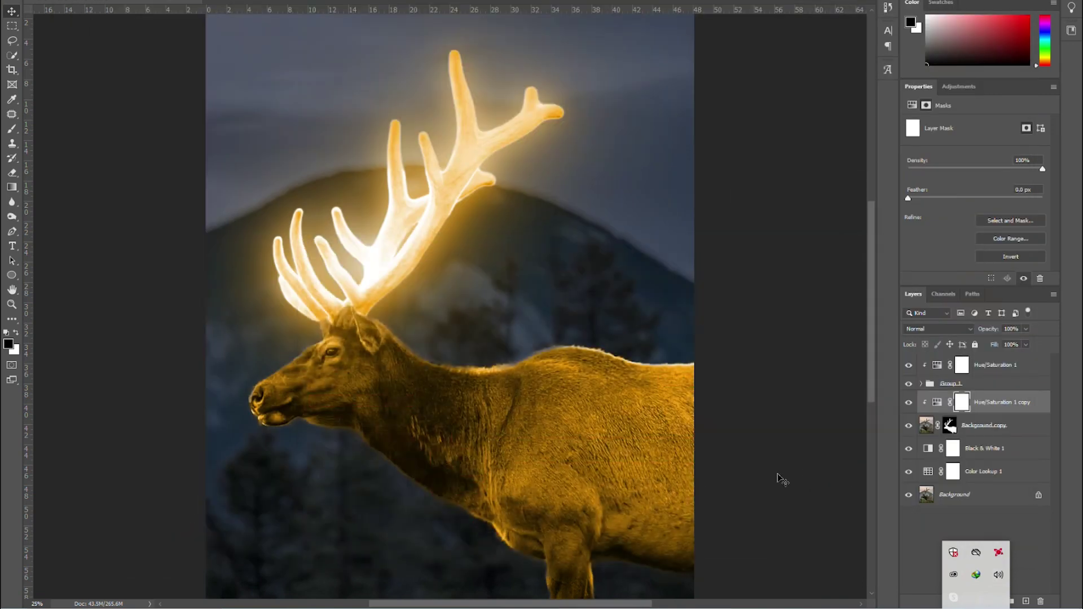
# Invert the mask of the elk's Hue/Saturation adjustment to black and make white the foreground color.
pyautogui.click(989, 407)
pyautogui.click(966, 407)
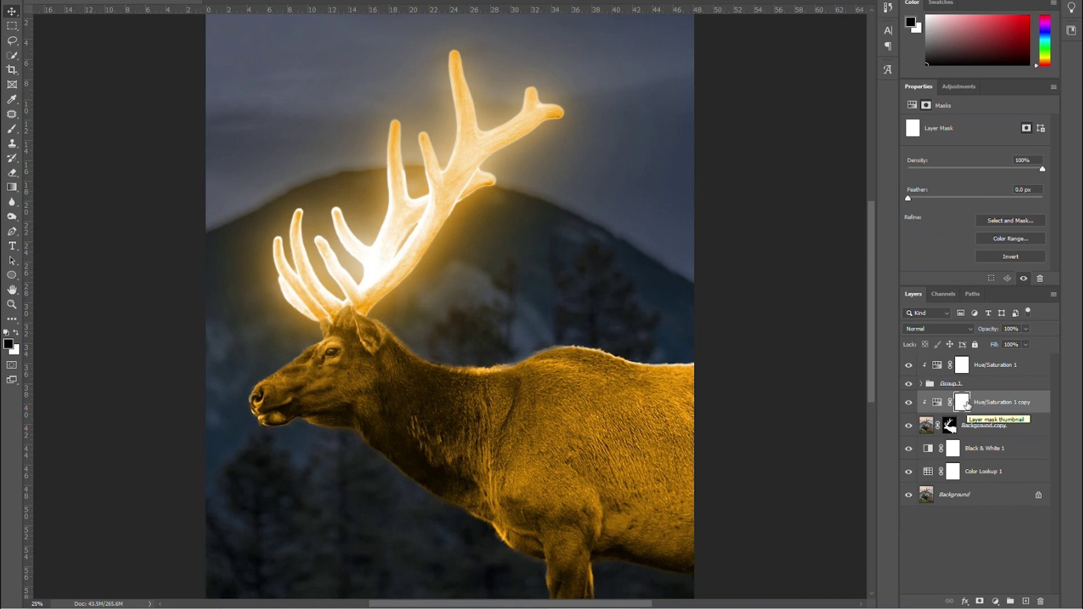
pyautogui.click(1011, 257)
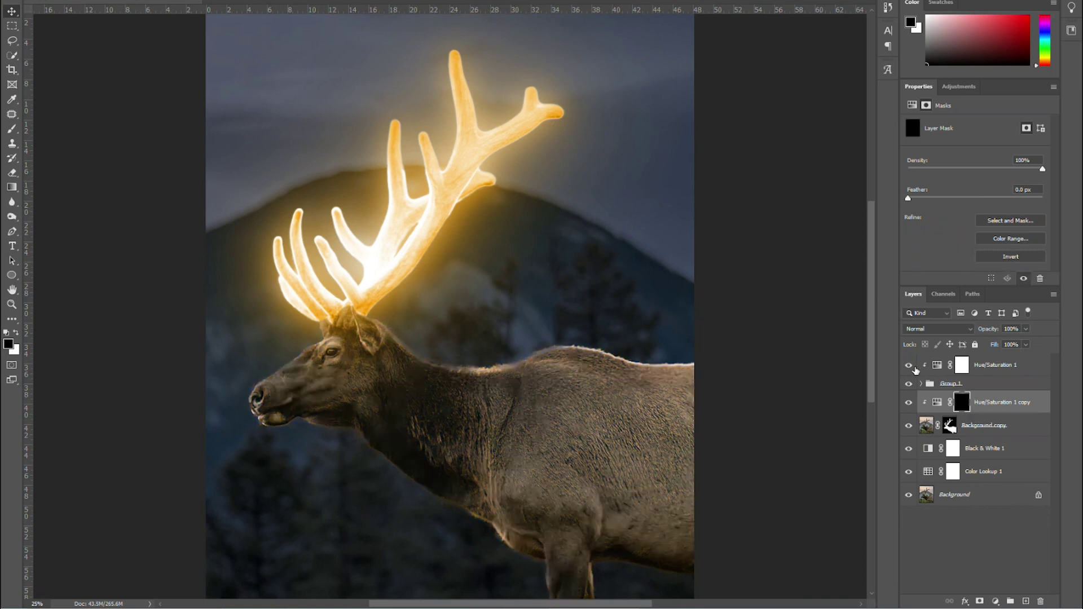
pyautogui.click(17, 334)
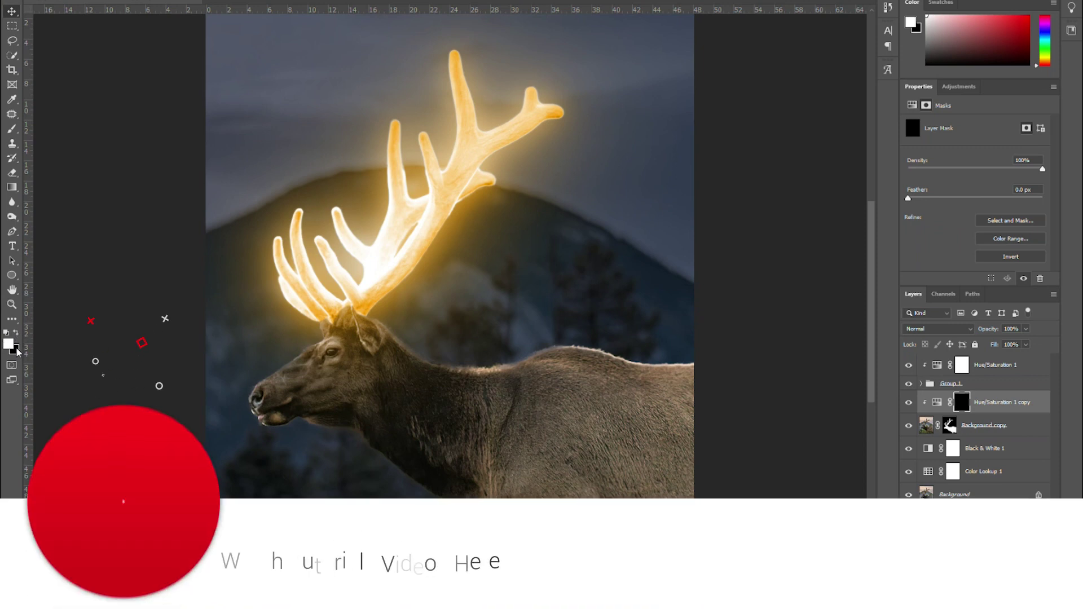
# Set the foreground color to white and the background color to black.
pyautogui.click(8, 344)
pyautogui.moveTo(745, 185); pyautogui.dragTo(379, 128)
pyautogui.press('Return')
pyautogui.click(14, 350)
pyautogui.moveTo(733, 180); pyautogui.dragTo(742, 253)
pyautogui.press('Return')
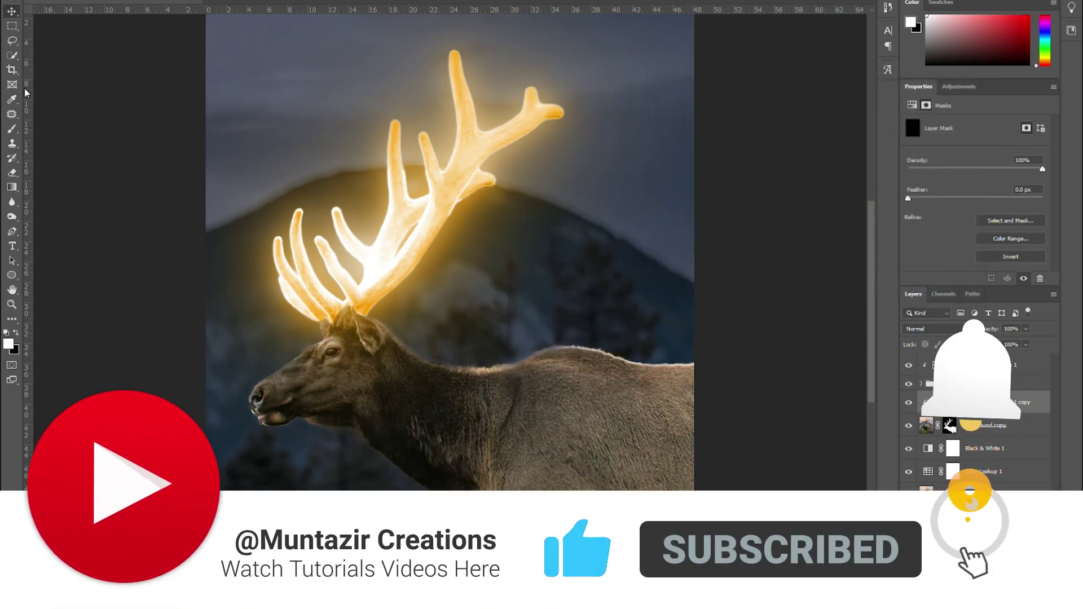
# With a larger white brush, paint the elk's Hue/Saturation mask along its back, neck and head to reveal the orange light.
pyautogui.press('b')
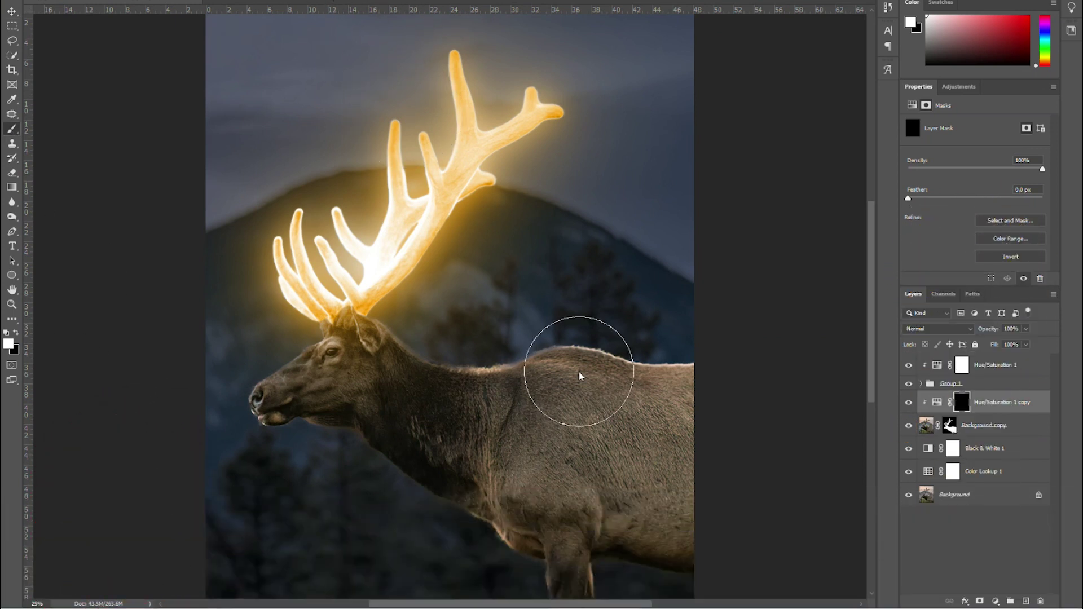
pyautogui.moveTo(547, 361); pyautogui.dragTo(670, 377)
pyautogui.hotkey('ctrl', 'z')
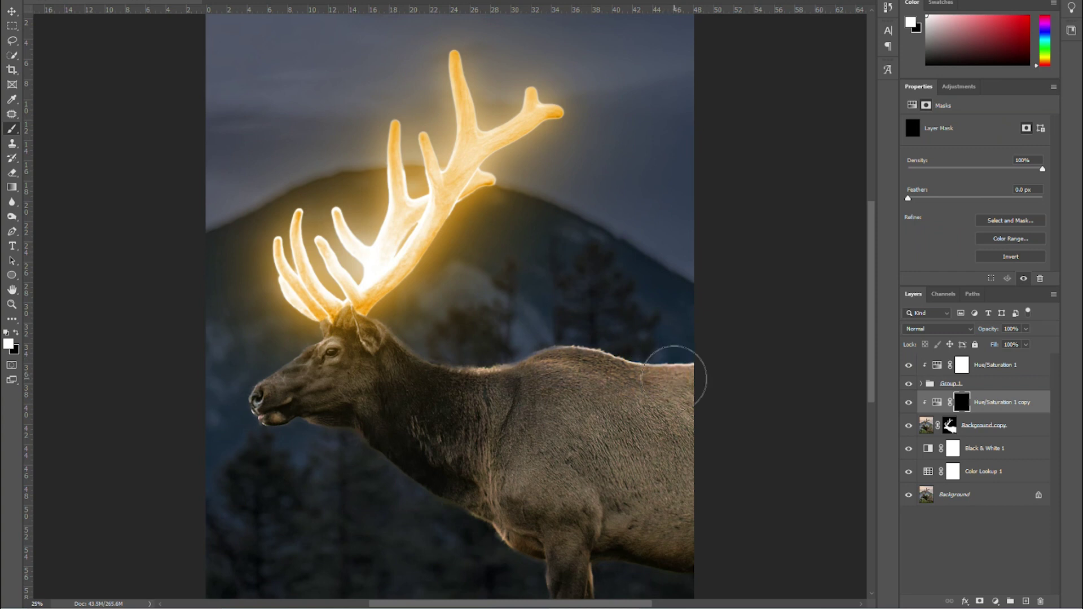
pyautogui.press(']')
pyautogui.moveTo(710, 347)
pyautogui.mouseDown()
pyautogui.moveTo(655, 330)
pyautogui.moveTo(711, 331)
pyautogui.moveTo(422, 325)
pyautogui.moveTo(403, 308)
pyautogui.moveTo(278, 317)
pyautogui.moveTo(247, 353)
pyautogui.moveTo(273, 341)
pyautogui.moveTo(236, 364)
pyautogui.moveTo(352, 297)
pyautogui.mouseUp()
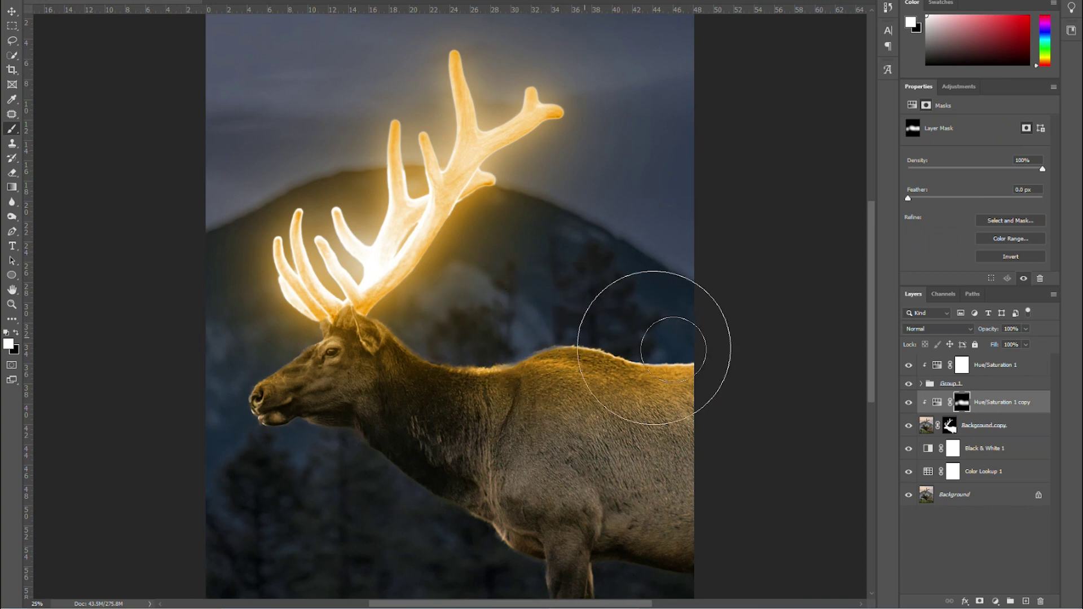
pyautogui.hotkey('ctrl', '-')
pyautogui.hotkey('ctrl', '-')
pyautogui.hotkey('ctrl', '+')
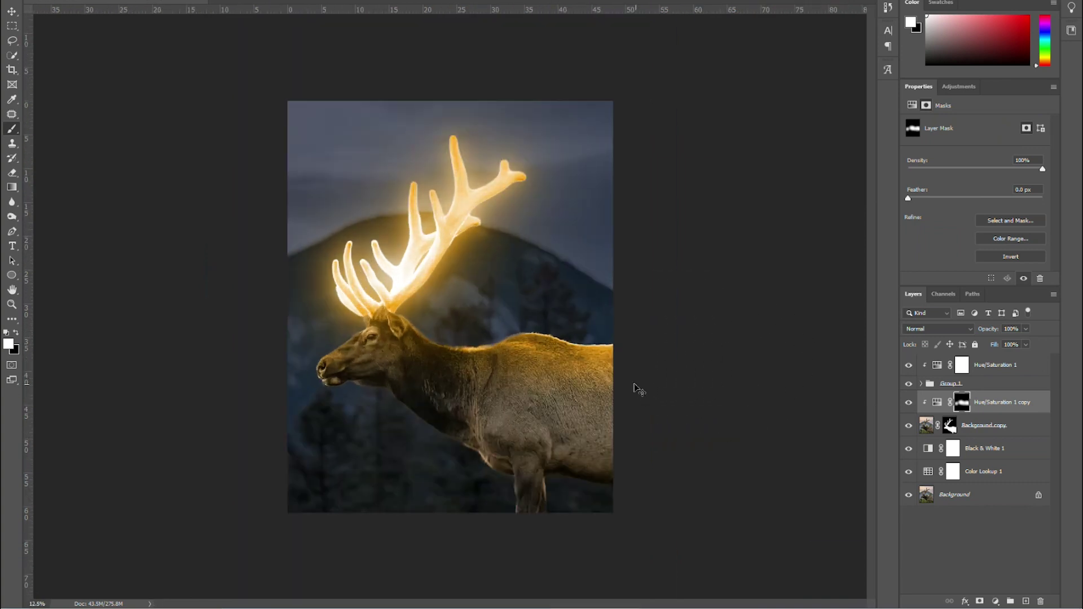
# Add a Curves adjustment directly above the Background copy layer, clipped to it, and pull its curve down to darken the elk.
pyautogui.click(998, 410)
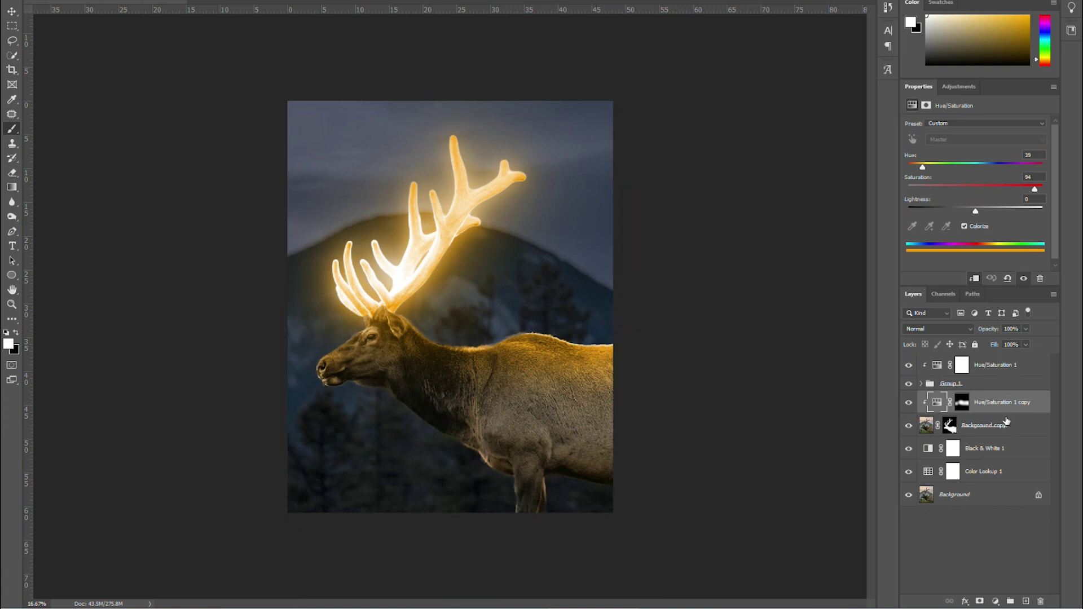
pyautogui.click(1007, 425)
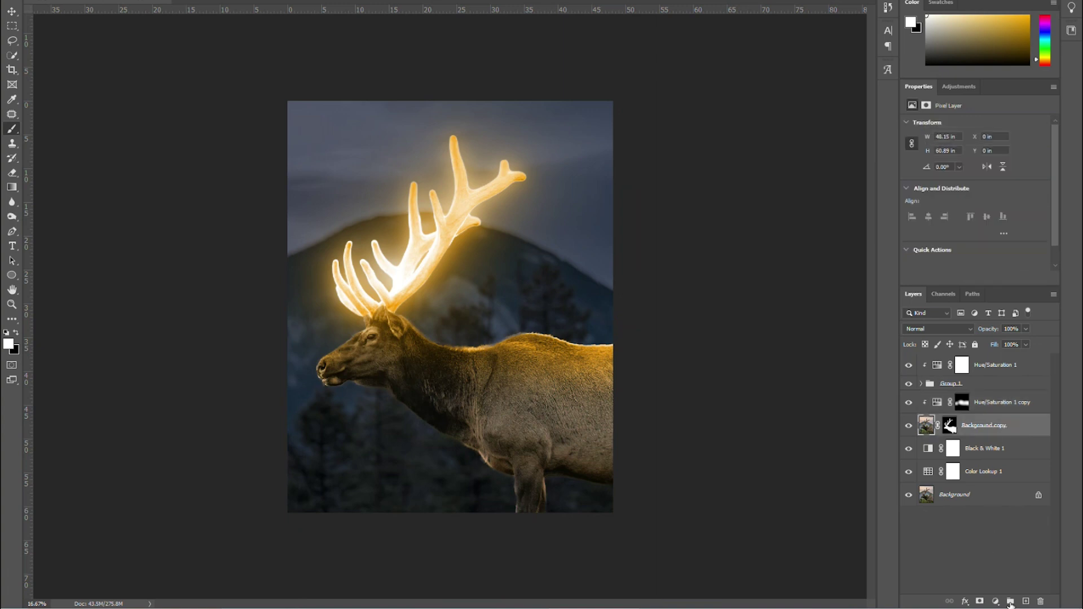
pyautogui.click(995, 601)
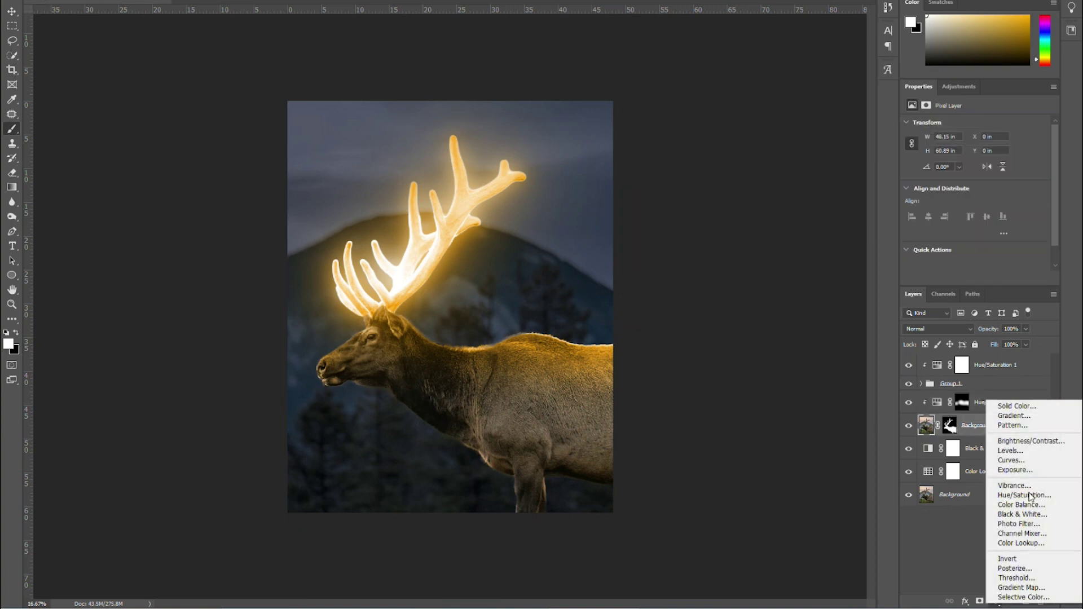
pyautogui.click(1010, 463)
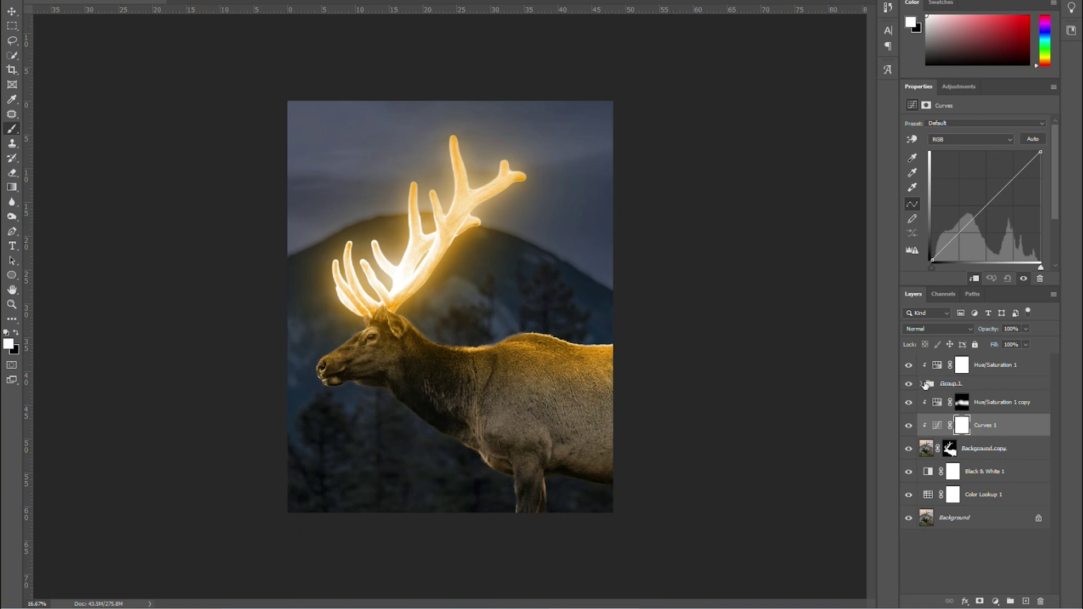
pyautogui.moveTo(951, 240); pyautogui.dragTo(973, 238)
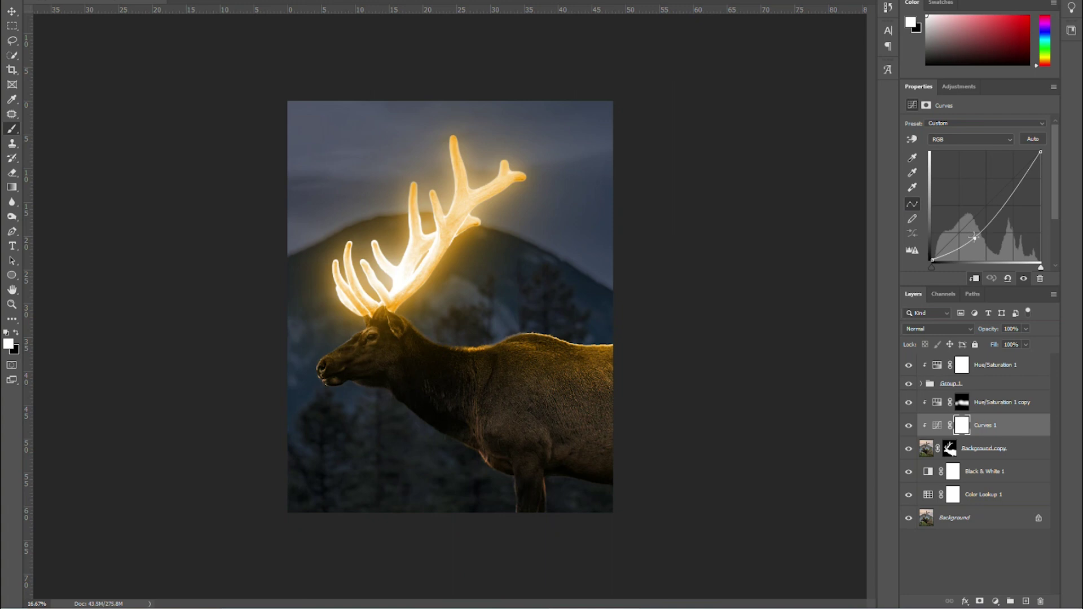
# Paint black on the mask of the elk's Curves adjustment along the back, neck and head to keep those areas bright.
pyautogui.click(963, 423)
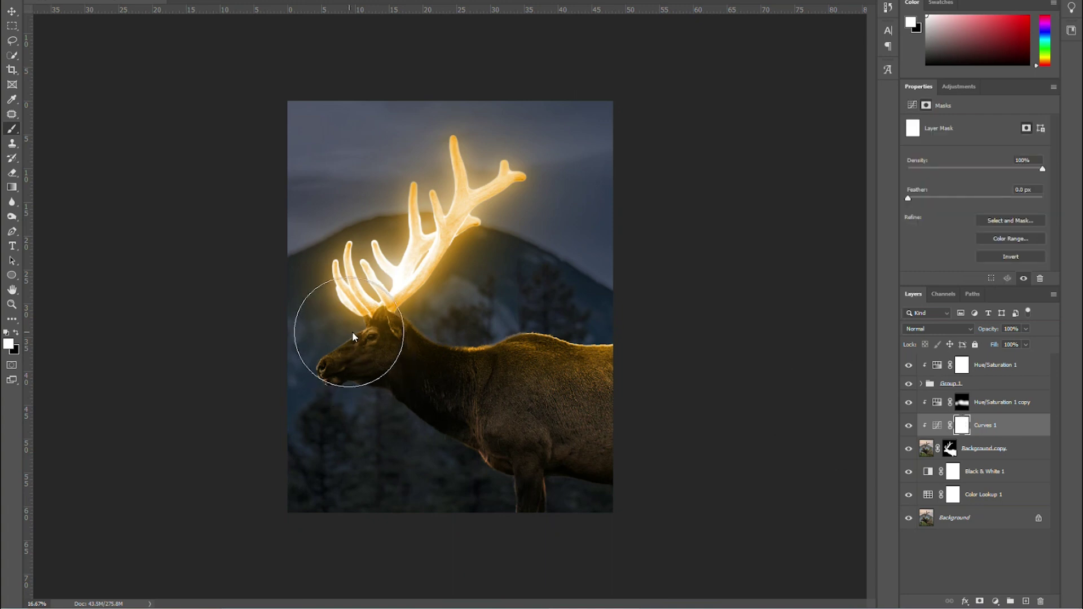
pyautogui.press('x')
pyautogui.moveTo(600, 352)
pyautogui.mouseDown()
pyautogui.moveTo(550, 342)
pyautogui.moveTo(609, 348)
pyautogui.moveTo(381, 313)
pyautogui.moveTo(340, 325)
pyautogui.moveTo(307, 362)
pyautogui.moveTo(372, 309)
pyautogui.moveTo(450, 333)
pyautogui.moveTo(405, 336)
pyautogui.mouseUp()
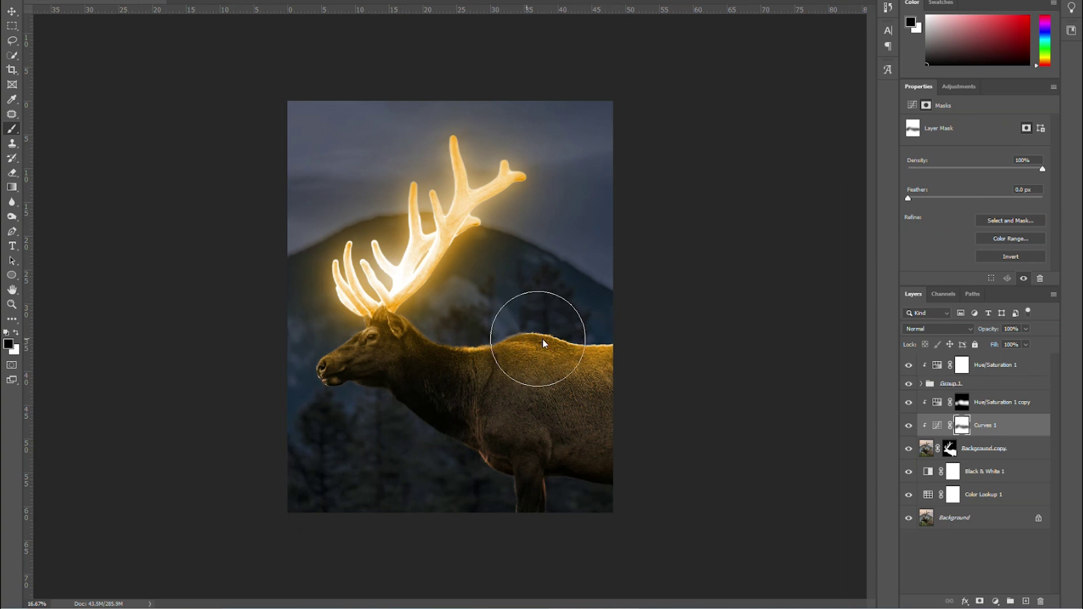
# Compare the elk's shading with and without its Curves adjustment and examine the overall image close up and from afar.
pyautogui.hotkey('ctrl', '+')
pyautogui.click(908, 426)
pyautogui.click(909, 426)
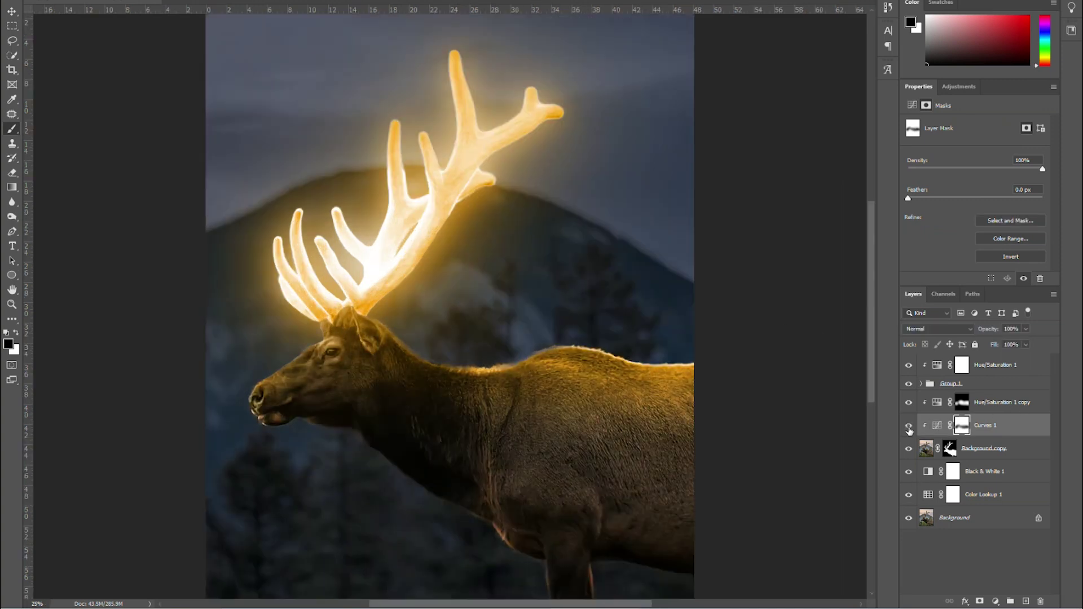
pyautogui.hotkey('ctrl', '-')
pyautogui.hotkey('ctrl', '-')
pyautogui.hotkey('ctrl', '-')
pyautogui.hotkey('ctrl', '-')
pyautogui.hotkey('ctrl', '-')
pyautogui.hotkey('ctrl', '+')
pyautogui.hotkey('ctrl', '+')
pyautogui.hotkey('ctrl', '+')
pyautogui.hotkey('ctrl', '+')
pyautogui.hotkey('ctrl', '+')
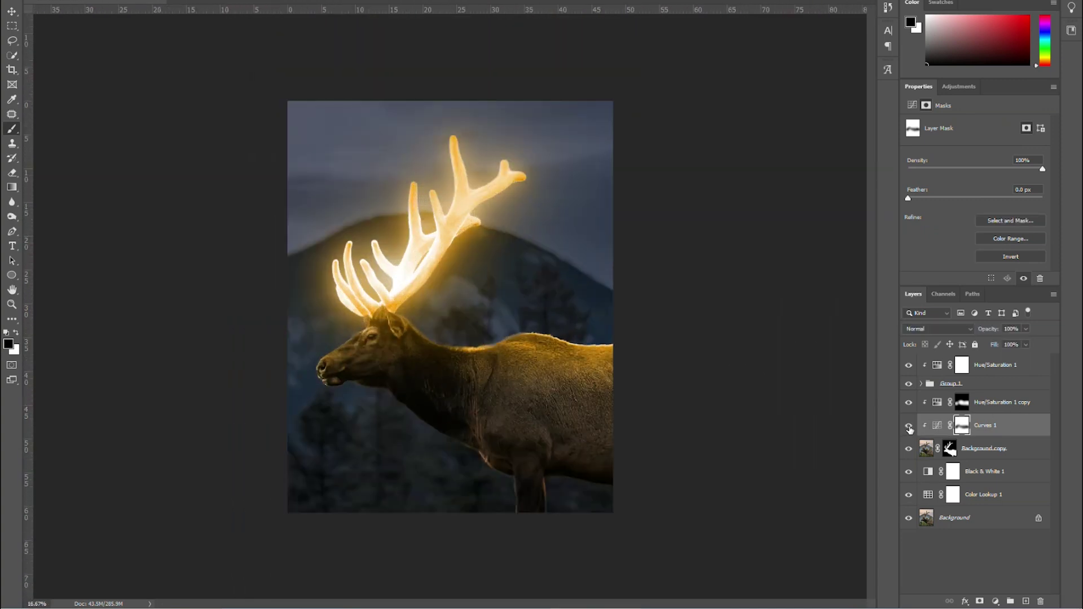
pyautogui.hotkey('ctrl', '-')
pyautogui.hotkey('ctrl', '-')
pyautogui.hotkey('ctrl', '-')
pyautogui.hotkey('ctrl', '-')
pyautogui.hotkey('ctrl', '-')
pyautogui.hotkey('ctrl', '+')
pyautogui.hotkey('ctrl', '+')
pyautogui.hotkey('ctrl', '+')
pyautogui.hotkey('ctrl', '+')
pyautogui.hotkey('ctrl', '+')
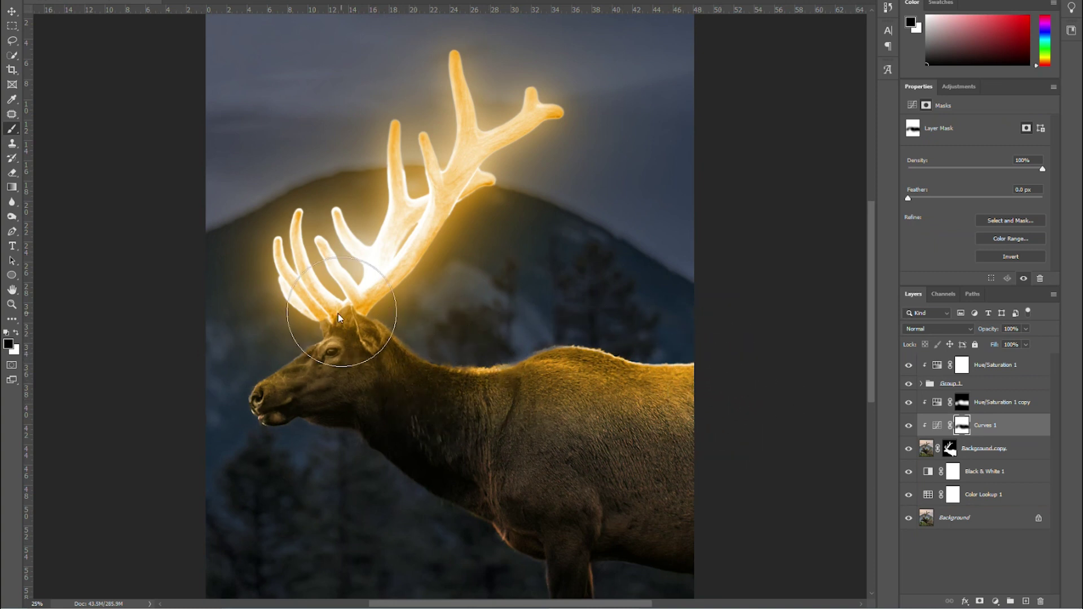
pyautogui.hotkey('ctrl', '-')
pyautogui.scroll(-3, 551, 396)
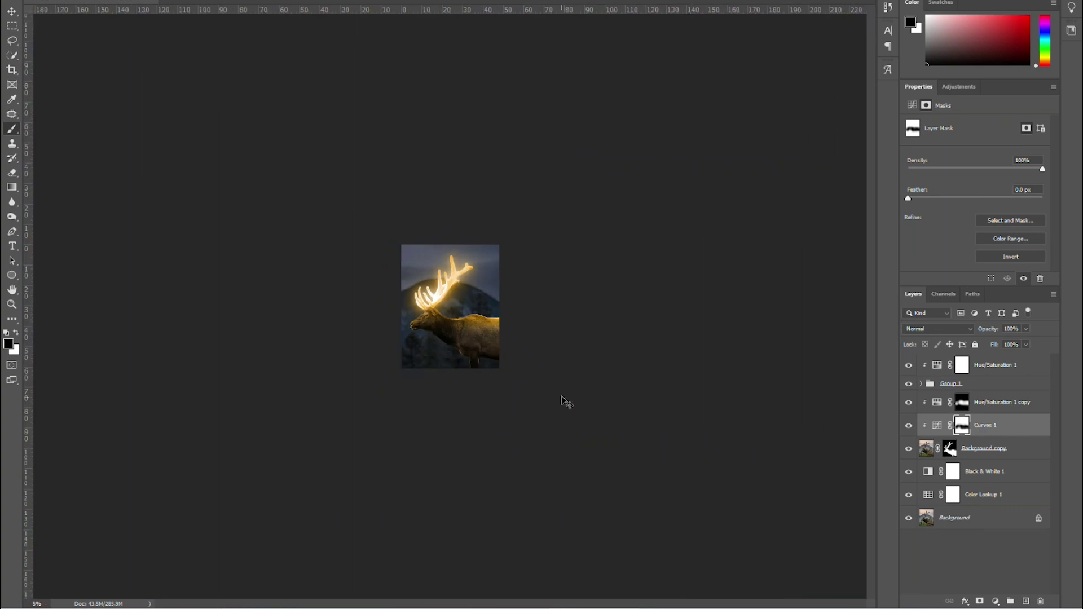
pyautogui.scroll(4, 561, 404)
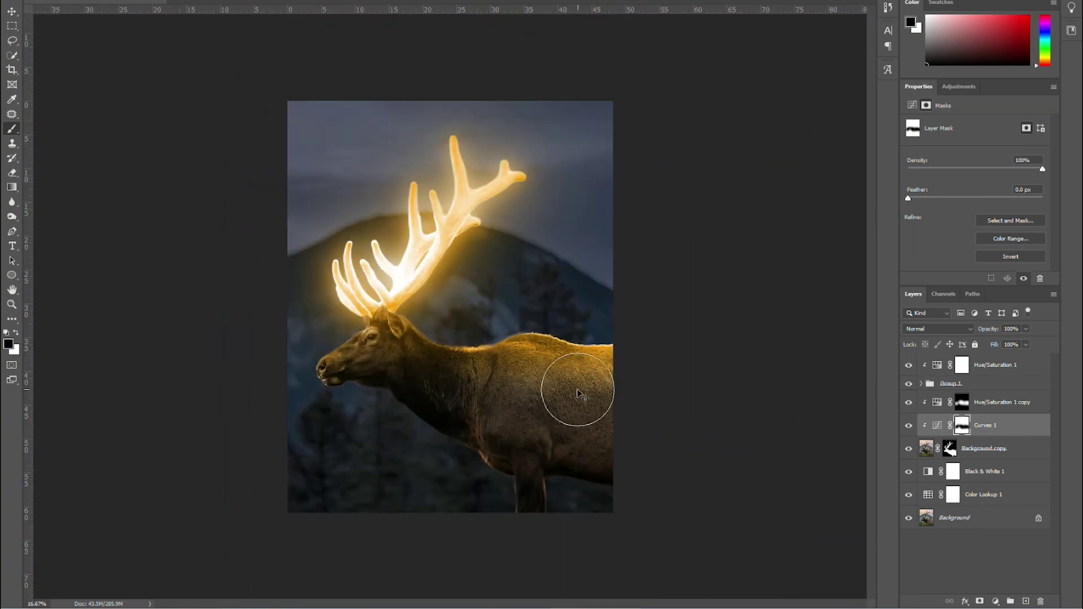
# Add an unclipped Curves adjustment above the top Hue/Saturation layer and lower its curve to darken the whole image.
pyautogui.click(1008, 375)
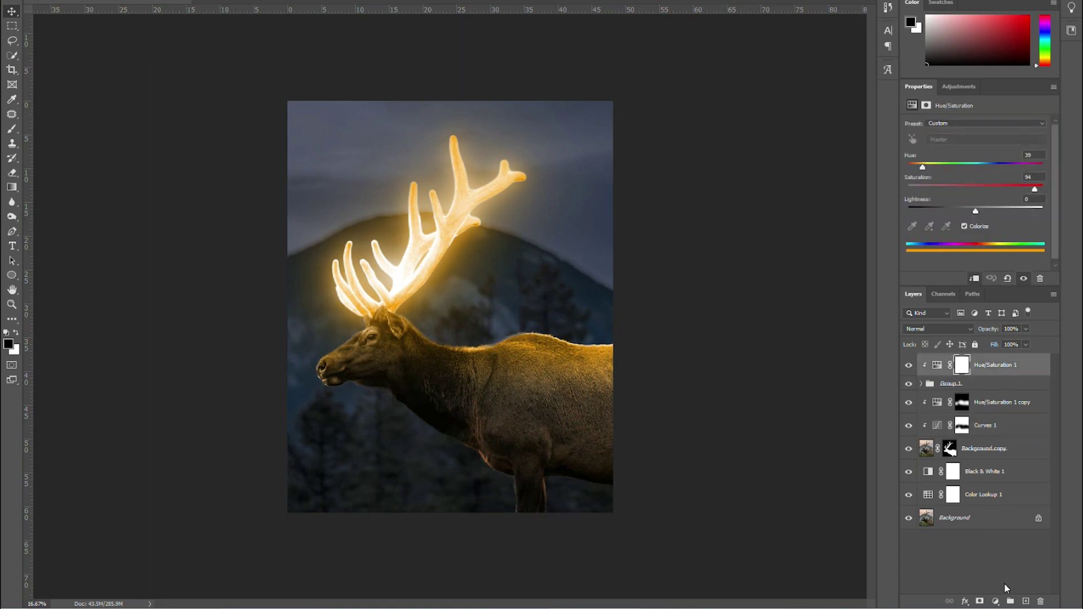
pyautogui.click(996, 602)
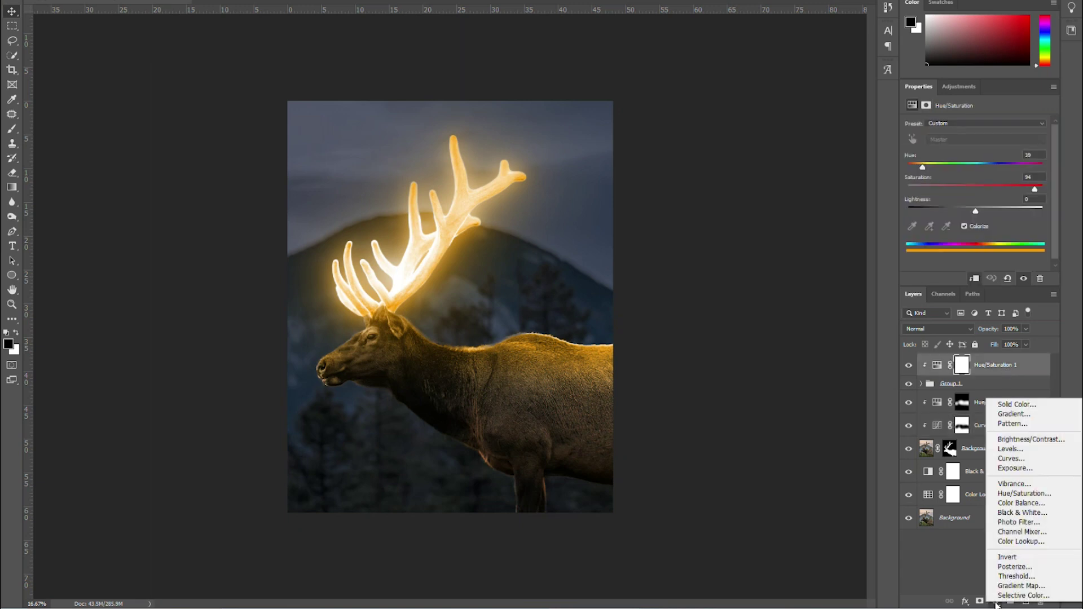
pyautogui.click(1022, 463)
pyautogui.moveTo(967, 231); pyautogui.dragTo(965, 234)
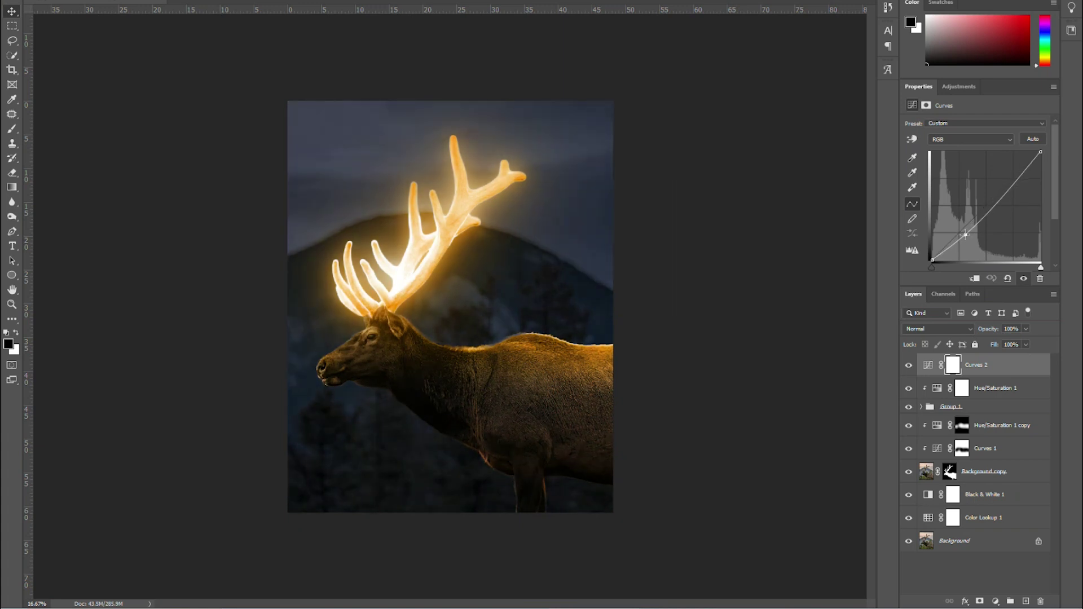
pyautogui.moveTo(966, 235); pyautogui.dragTo(967, 237)
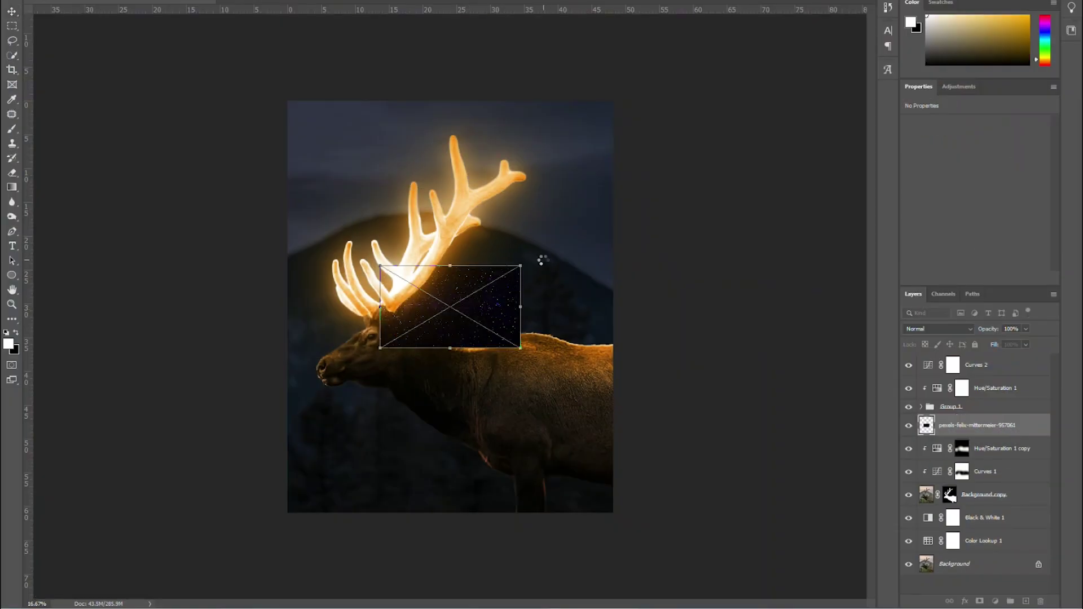
# Commit the placed starry sky image and move its layer to the top of the layer stack.
pyautogui.press('Return')
pyautogui.hotkey('ctrl', ']')
pyautogui.hotkey('ctrl', ']')
pyautogui.hotkey('ctrl', ']')
# Enlarge and reposition the starry sky image with Free Transform until it covers the whole canvas.
pyautogui.hotkey('ctrl', 't')
pyautogui.moveTo(518, 273); pyautogui.dragTo(920, 34)
pyautogui.moveTo(709, 170); pyautogui.dragTo(526, 233)
pyautogui.moveTo(460, 418); pyautogui.dragTo(460, 522)
pyautogui.moveTo(550, 394); pyautogui.dragTo(533, 394)
pyautogui.press('Return')
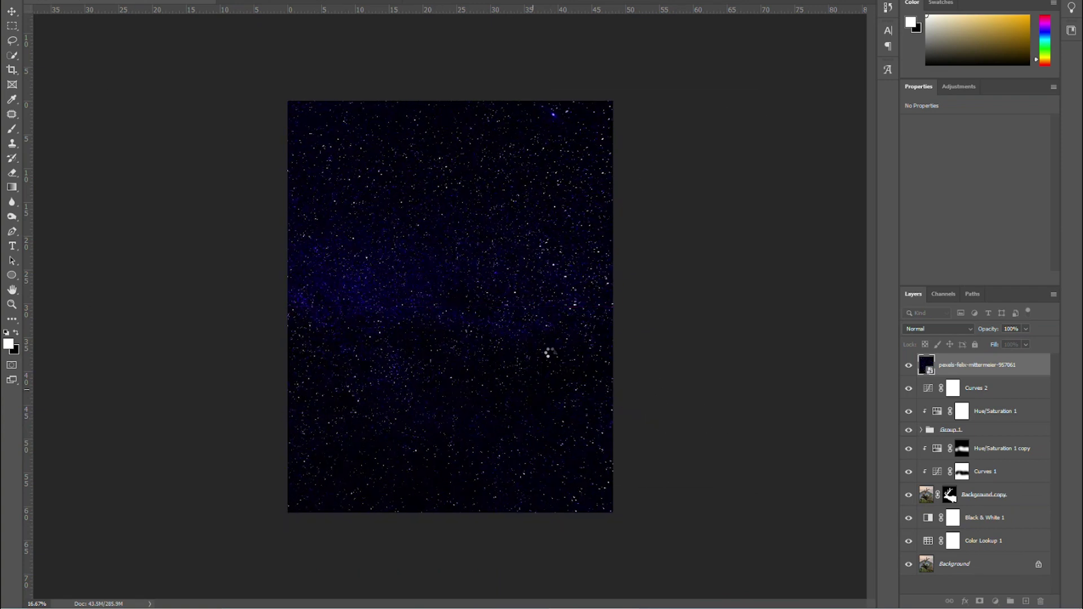
# Set the starry sky layer's blend mode to Screen and rasterize the layer.
pyautogui.click(931, 329)
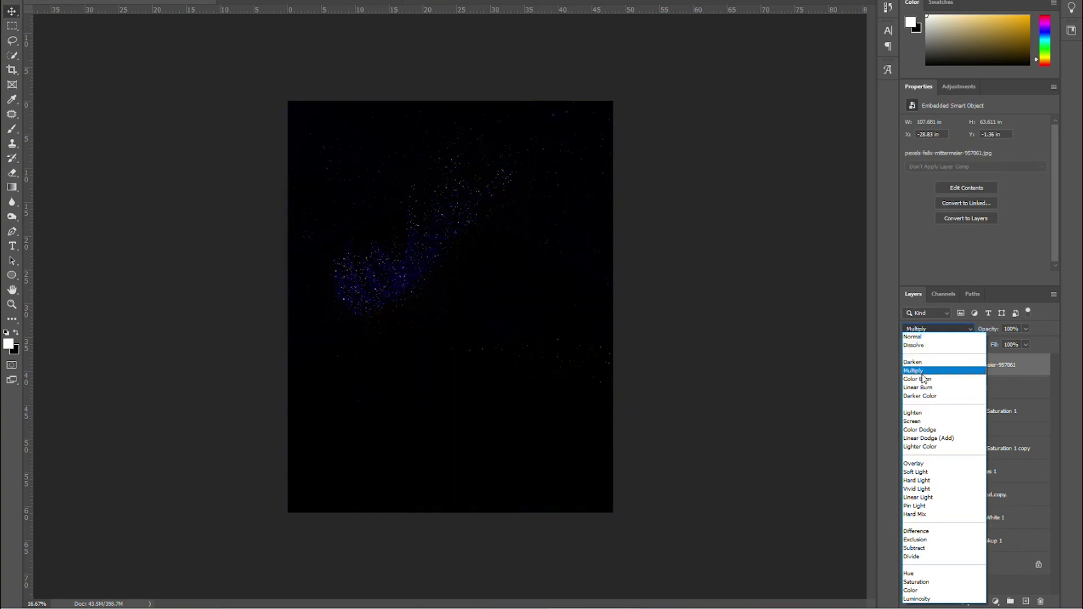
pyautogui.click(923, 419)
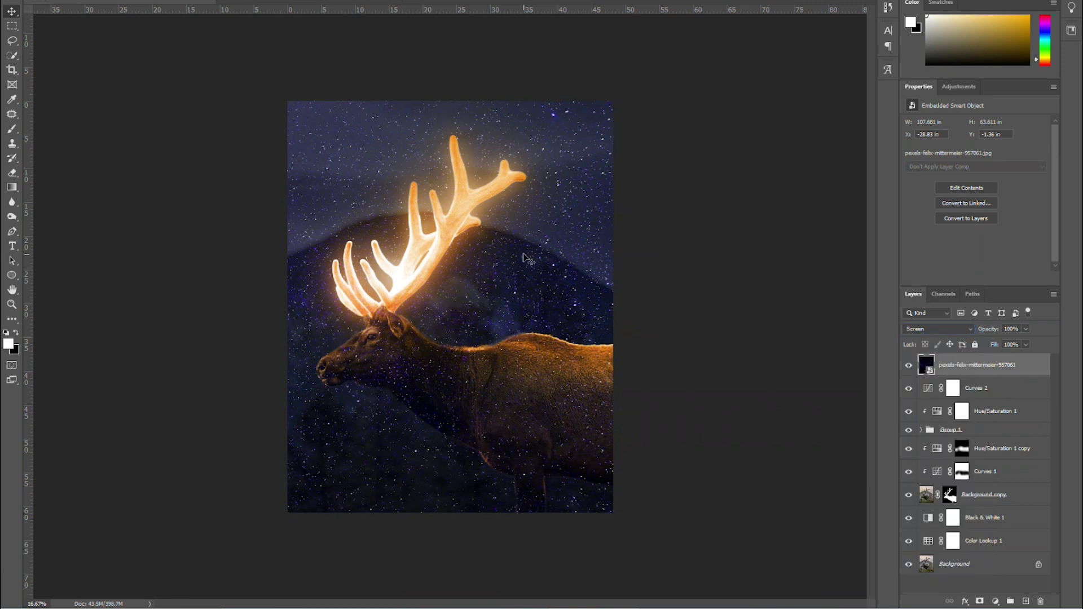
pyautogui.press('e')
pyautogui.click(555, 264)
pyautogui.press('Return')
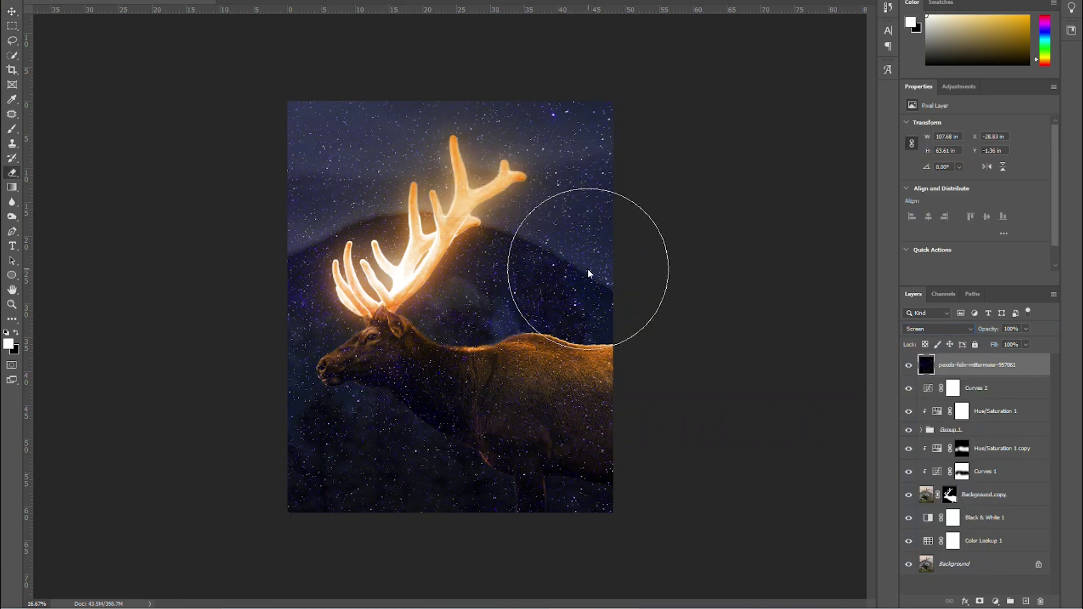
# Add a layer mask to the starry sky layer, invert it to black and activate the Brush tool.
pyautogui.click(980, 601)
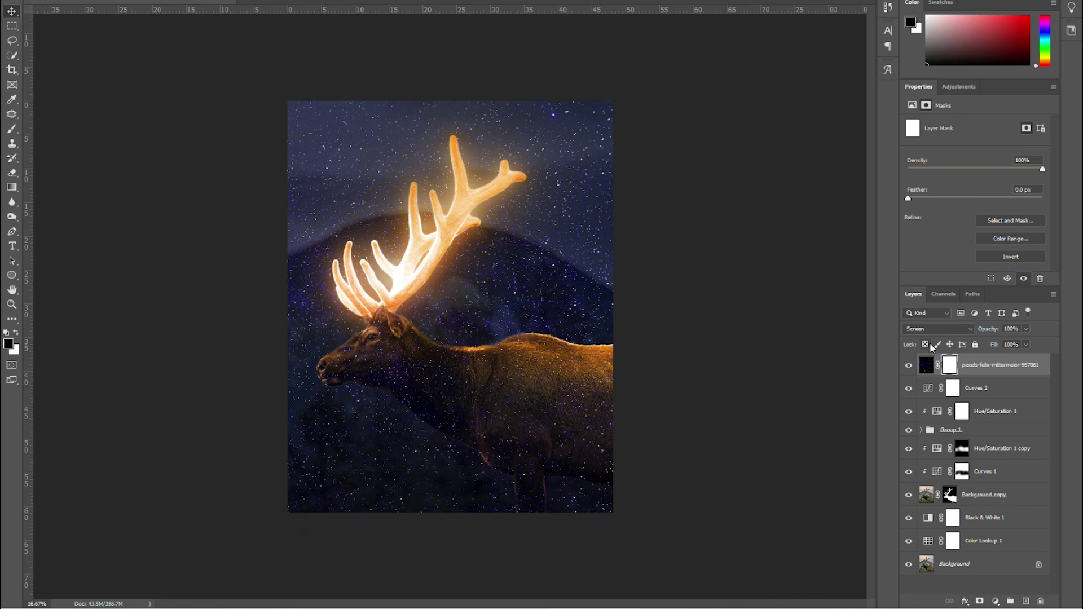
pyautogui.click(1006, 257)
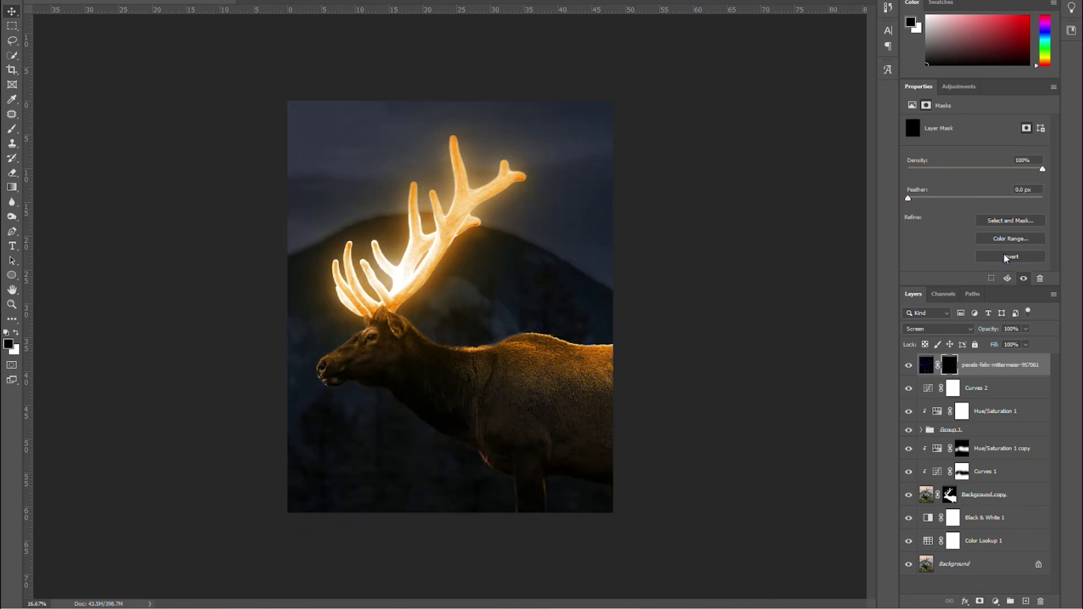
pyautogui.hotkey('ctrl', '+')
pyautogui.hotkey('ctrl', '+')
pyautogui.click(12, 129)
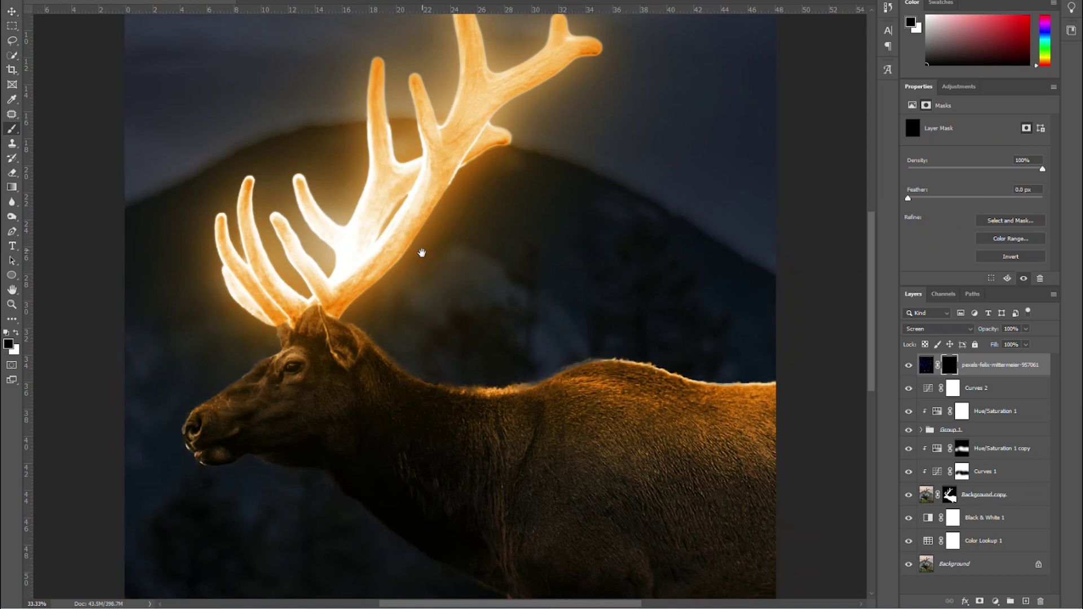
# Paint white on the starry sky mask along the main antler beam and its upper right branch to reveal stars there.
pyautogui.moveTo(424, 247); pyautogui.dragTo(465, 300)
pyautogui.hotkey('ctrl', '+')
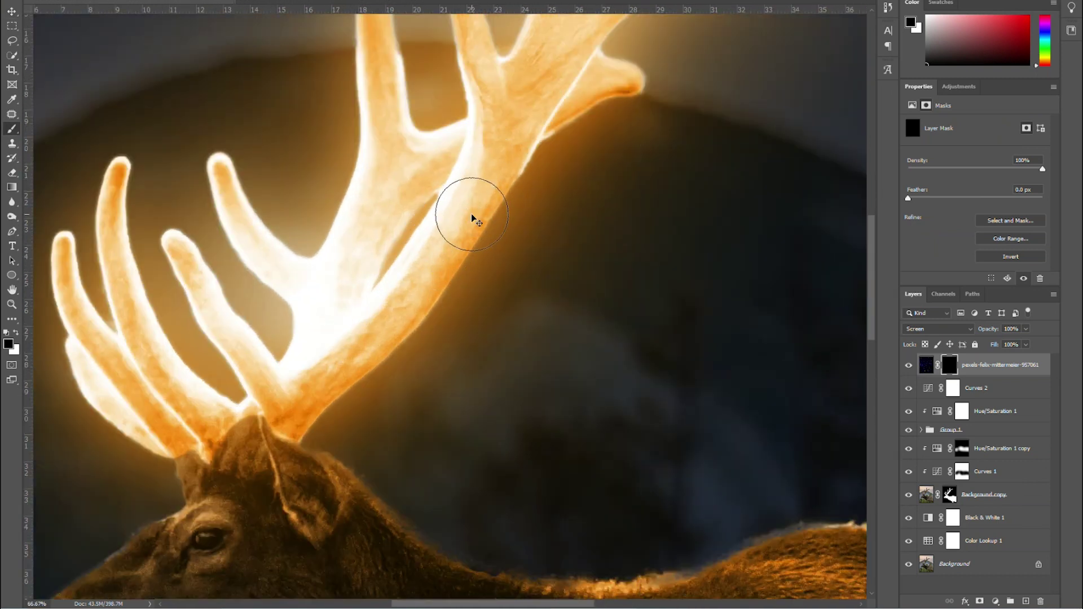
pyautogui.press('x')
pyautogui.moveTo(473, 219)
pyautogui.mouseDown()
pyautogui.moveTo(421, 302)
pyautogui.moveTo(481, 198)
pyautogui.moveTo(357, 365)
pyautogui.moveTo(280, 436)
pyautogui.moveTo(292, 389)
pyautogui.moveTo(266, 367)
pyautogui.moveTo(271, 340)
pyautogui.moveTo(325, 368)
pyautogui.moveTo(351, 354)
pyautogui.moveTo(335, 371)
pyautogui.mouseUp()
pyautogui.press('[')
pyautogui.press(']')
pyautogui.moveTo(367, 337)
pyautogui.mouseDown()
pyautogui.moveTo(487, 242)
pyautogui.moveTo(463, 209)
pyautogui.moveTo(468, 185)
pyautogui.moveTo(582, 126)
pyautogui.moveTo(582, 115)
pyautogui.moveTo(478, 244)
pyautogui.moveTo(466, 233)
pyautogui.moveTo(556, 184)
pyautogui.moveTo(543, 164)
pyautogui.moveTo(485, 141)
pyautogui.moveTo(422, 218)
pyautogui.moveTo(382, 237)
pyautogui.moveTo(332, 208)
pyautogui.mouseUp()
pyautogui.hotkey('ctrl', '-')
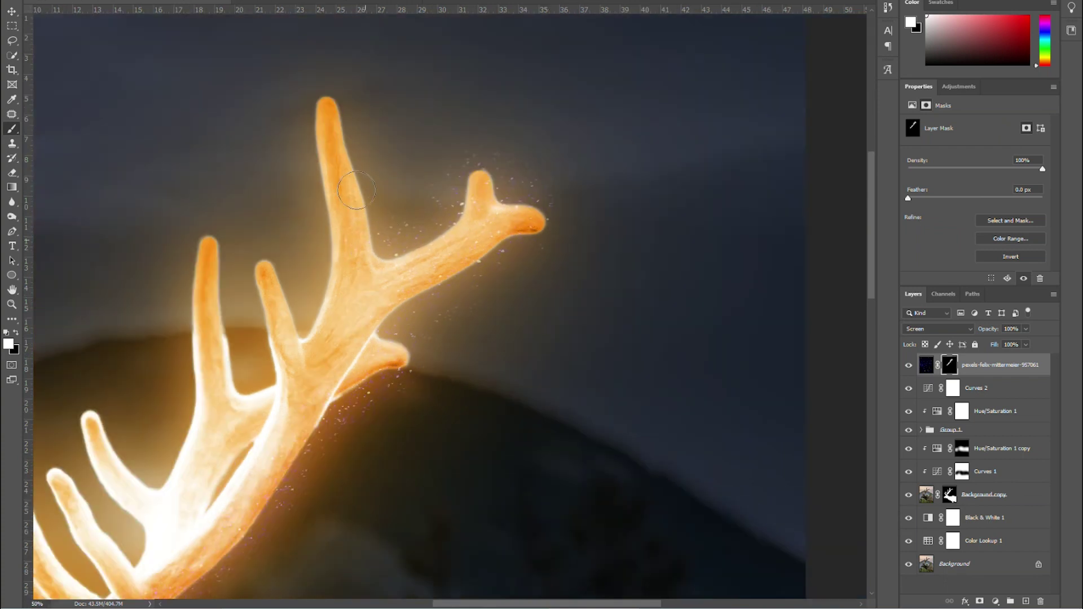
# Reveal stars around the tallest antler tine and the two upright tines beside it by painting white on the starry sky mask.
pyautogui.moveTo(335, 106); pyautogui.dragTo(320, 169)
pyautogui.moveTo(322, 269)
pyautogui.mouseDown()
pyautogui.moveTo(315, 307)
pyautogui.moveTo(293, 332)
pyautogui.mouseUp()
pyautogui.moveTo(268, 380); pyautogui.dragTo(232, 311)
pyautogui.hotkey('ctrl', '-')
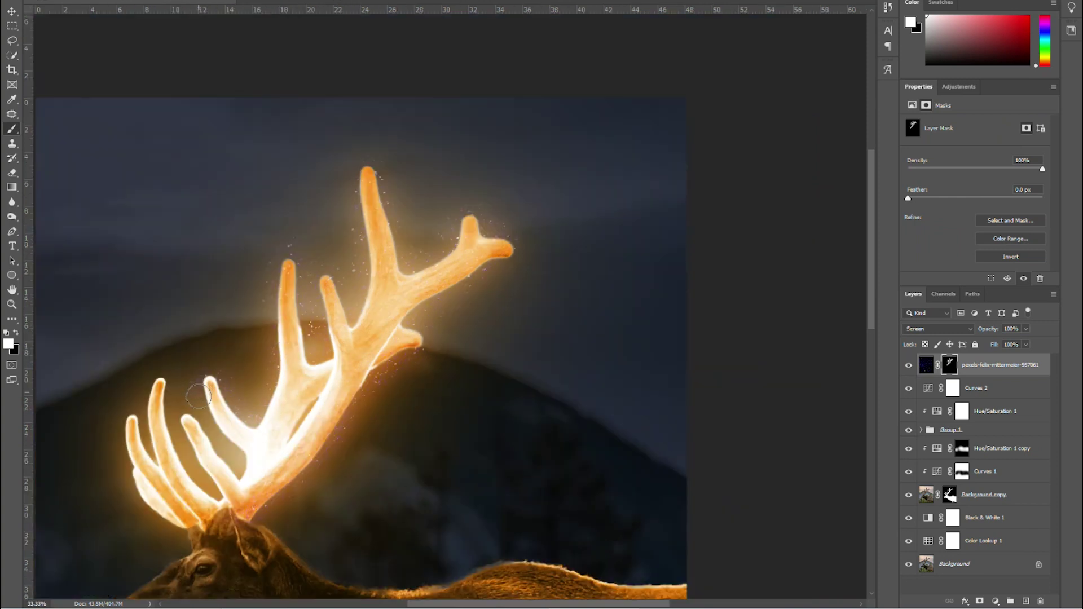
# Paint white on the starry sky mask around the lower front tines to reveal stars there.
pyautogui.moveTo(225, 434); pyautogui.dragTo(243, 473)
pyautogui.moveTo(169, 391); pyautogui.dragTo(151, 408)
pyautogui.moveTo(151, 452)
pyautogui.mouseDown()
pyautogui.moveTo(124, 417)
pyautogui.moveTo(136, 507)
pyautogui.moveTo(163, 530)
pyautogui.mouseUp()
pyautogui.hotkey('ctrl', '-')
pyautogui.hotkey('ctrl', '-')
pyautogui.hotkey('ctrl', '-')
pyautogui.hotkey('ctrl', '+')
pyautogui.hotkey('ctrl', '+')
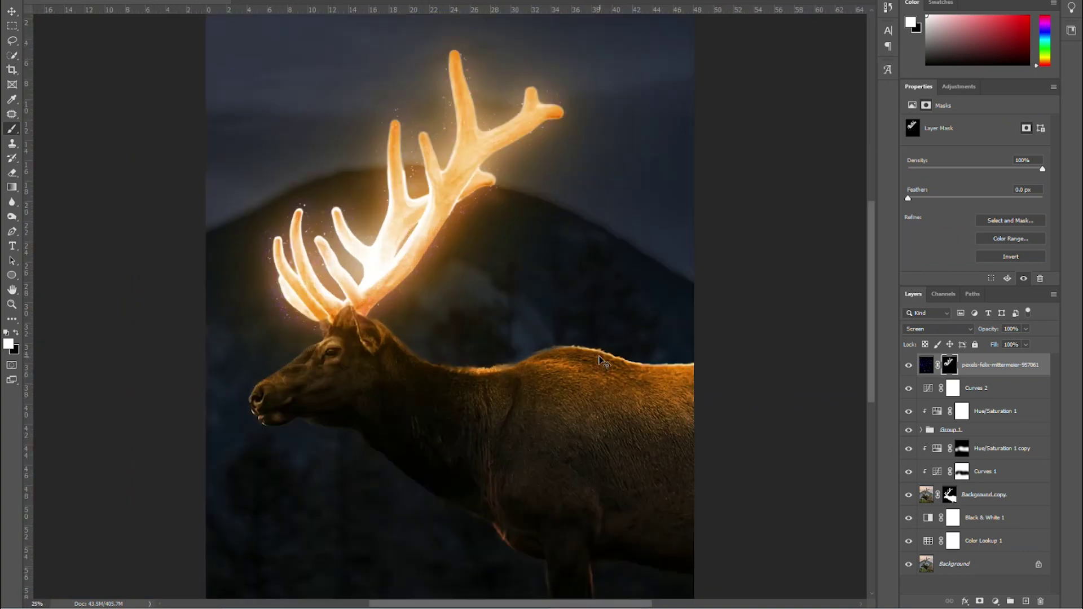
# Lower the starry sky layer's Fill to 70%.
pyautogui.hotkey('ctrl', '+')
pyautogui.hotkey('ctrl', '+')
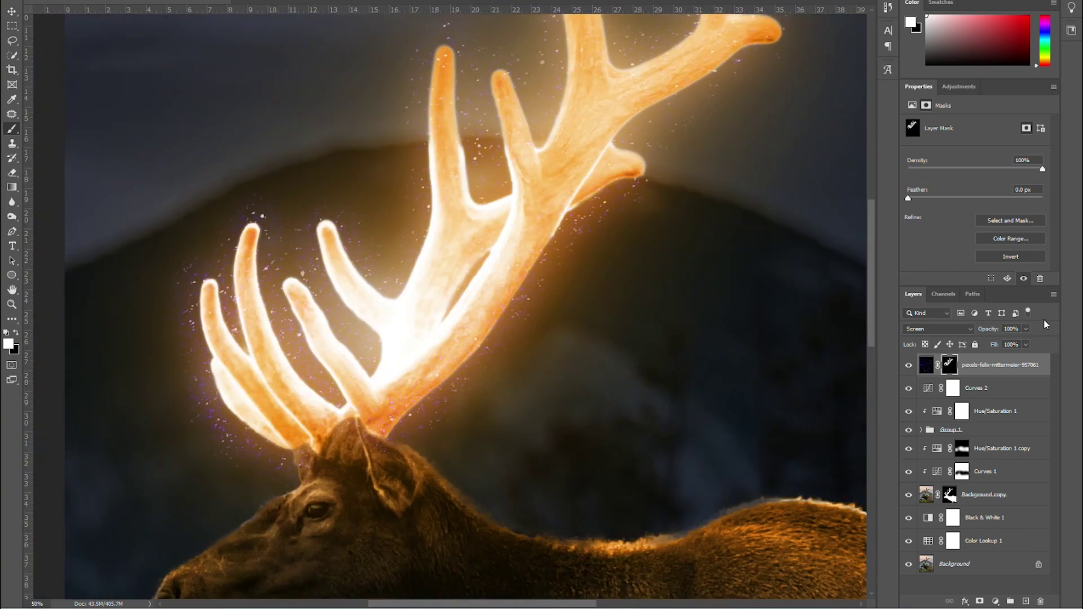
pyautogui.click(1025, 345)
pyautogui.click(1002, 377)
# Add a Curves adjustment above the starry sky layer and pull its curve down to darken the whole image.
pyautogui.click(996, 601)
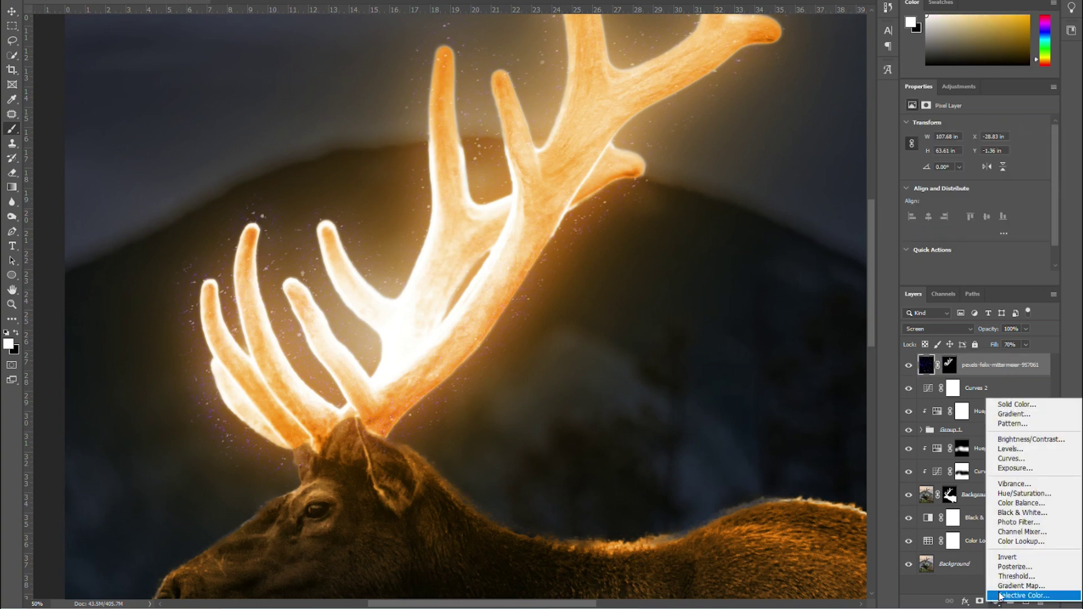
pyautogui.click(1012, 451)
pyautogui.moveTo(966, 243); pyautogui.dragTo(965, 240)
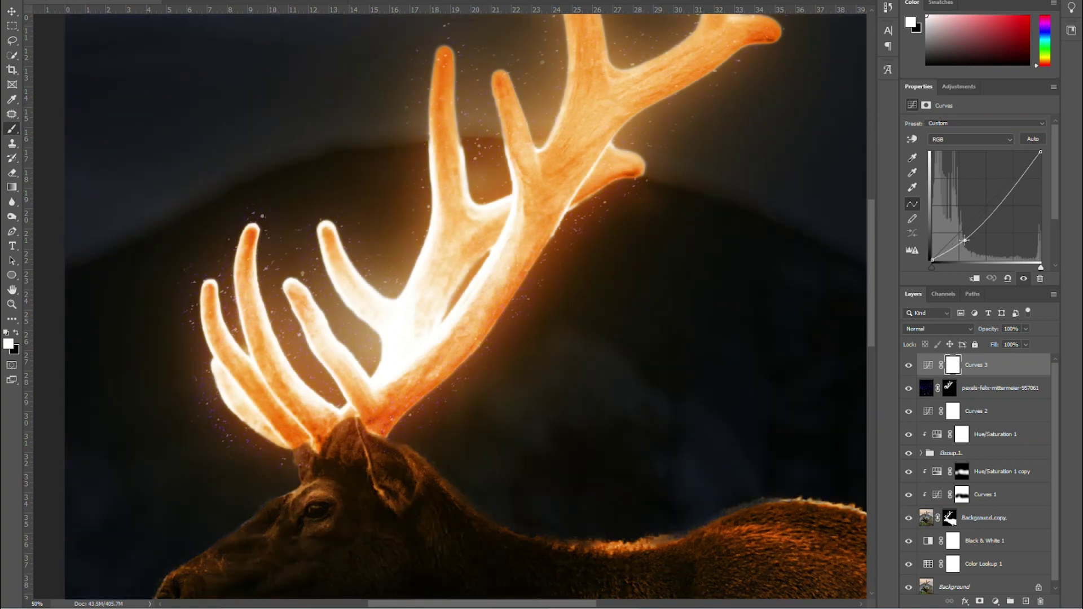
# Clip the Curves adjustment to the starry sky layer and move its curve point slightly to refine the darkening.
pyautogui.click(974, 278)
pyautogui.moveTo(970, 233); pyautogui.dragTo(973, 237)
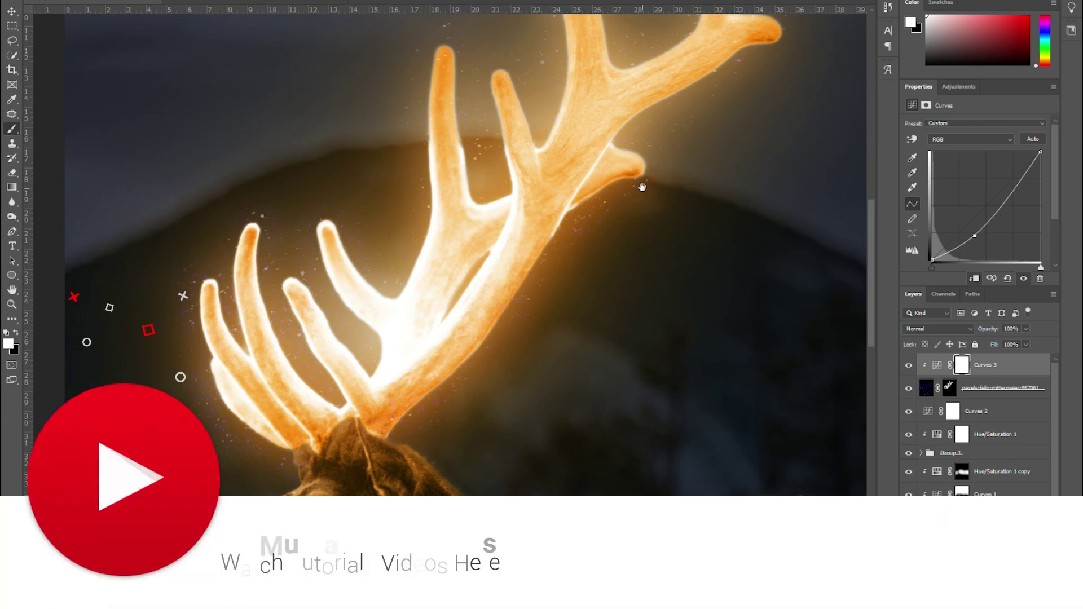
# Add a Levels adjustment clipped to the starry sky layer with the input black point at 19 and white point at 184.
pyautogui.click(986, 601)
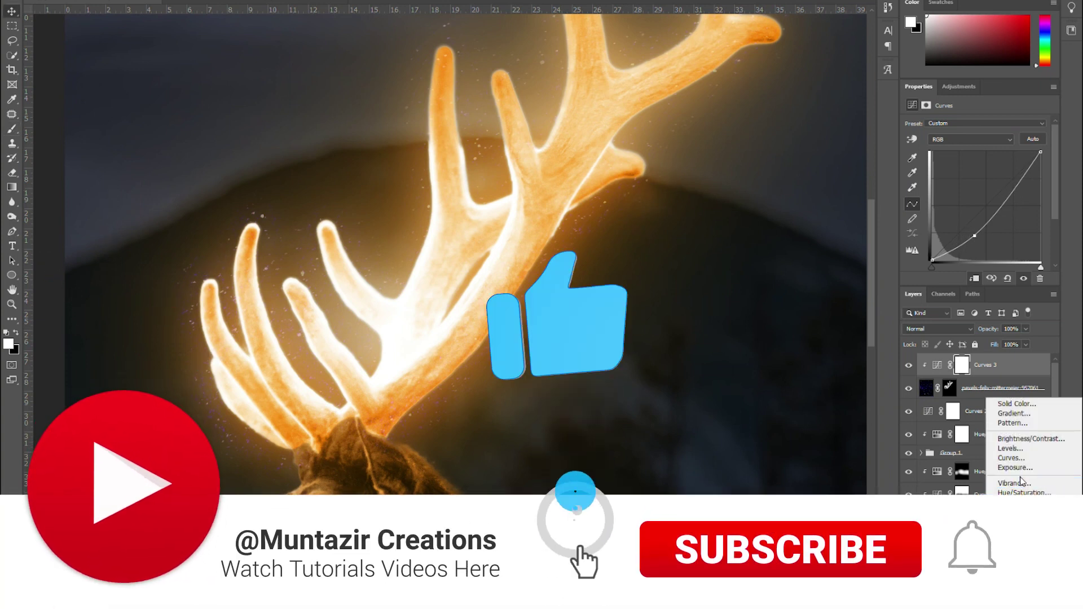
pyautogui.click(1003, 450)
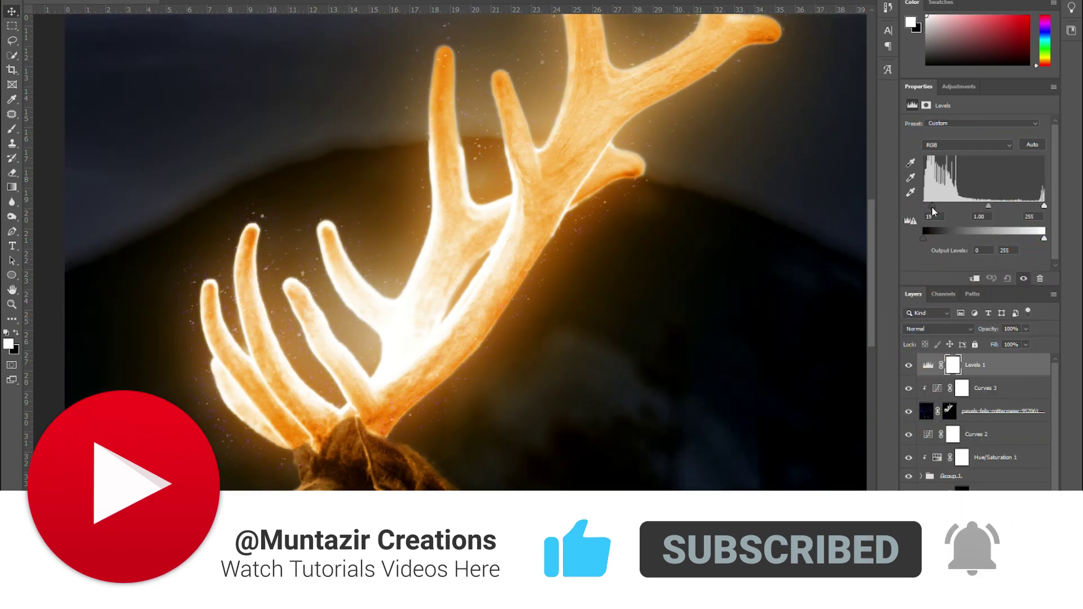
pyautogui.click(978, 277)
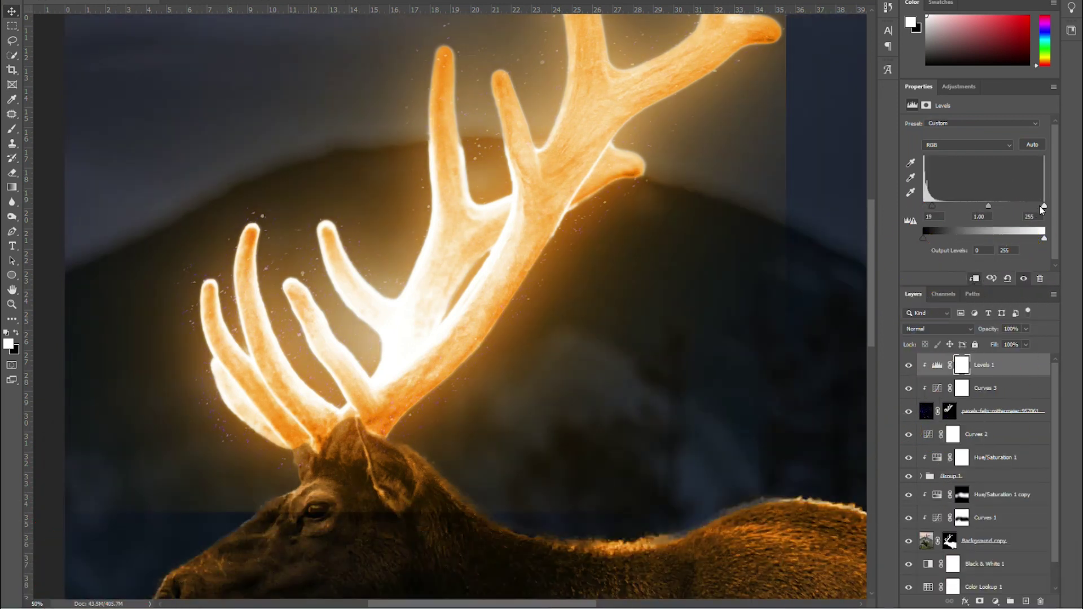
pyautogui.moveTo(1040, 207); pyautogui.dragTo(1025, 209)
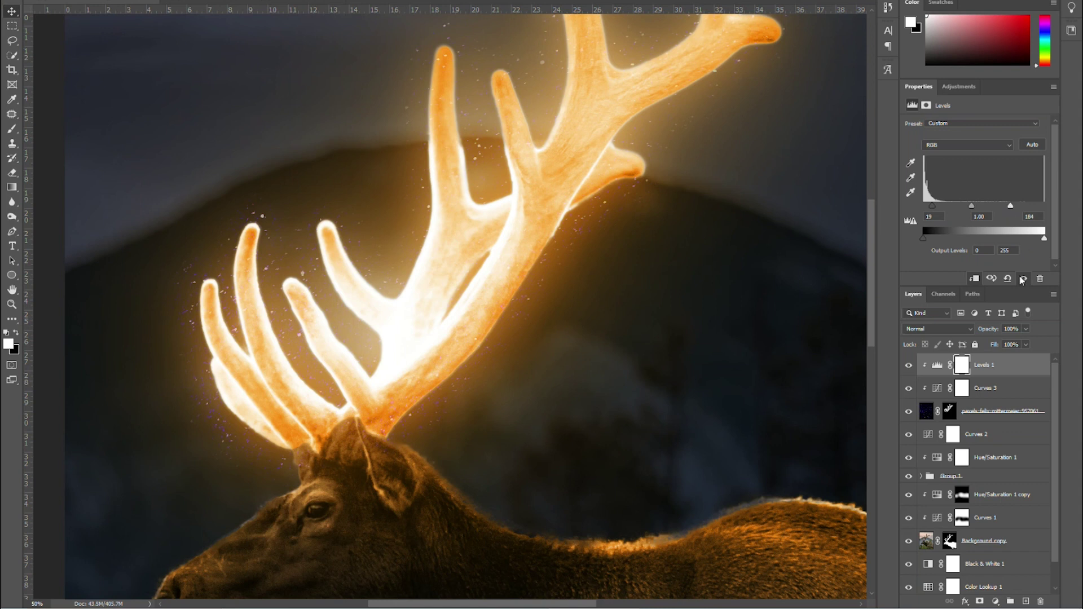
# Examine the finished composite both as a whole and up close around the glowing antlers, ending with the interface panels hidden.
pyautogui.scroll(-10, 658, 320)
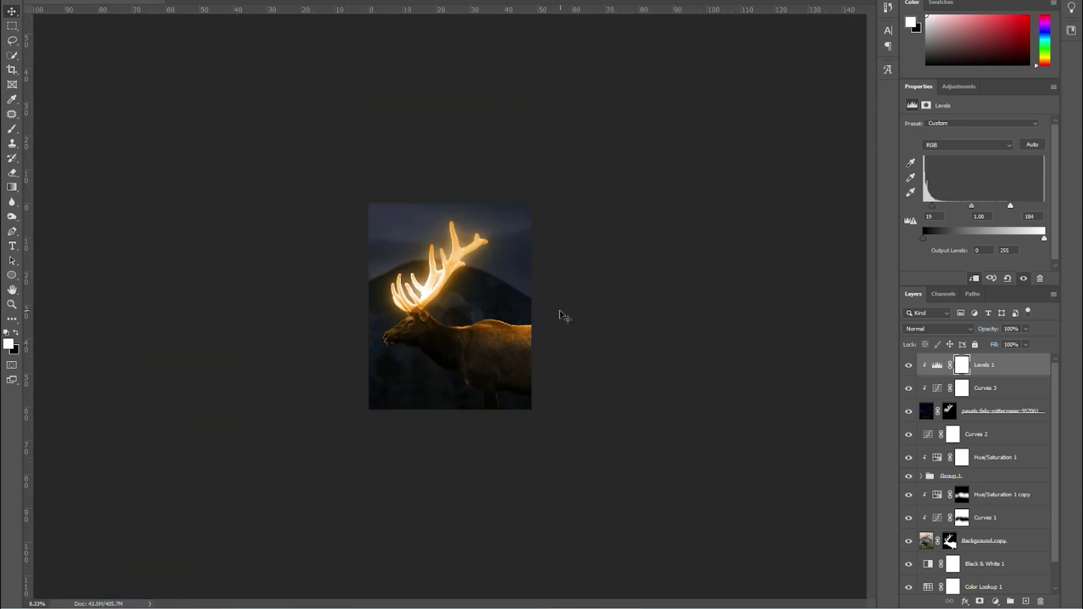
pyautogui.scroll(5, 560, 315)
pyautogui.scroll(-2, 560, 314)
pyautogui.click(1004, 372)
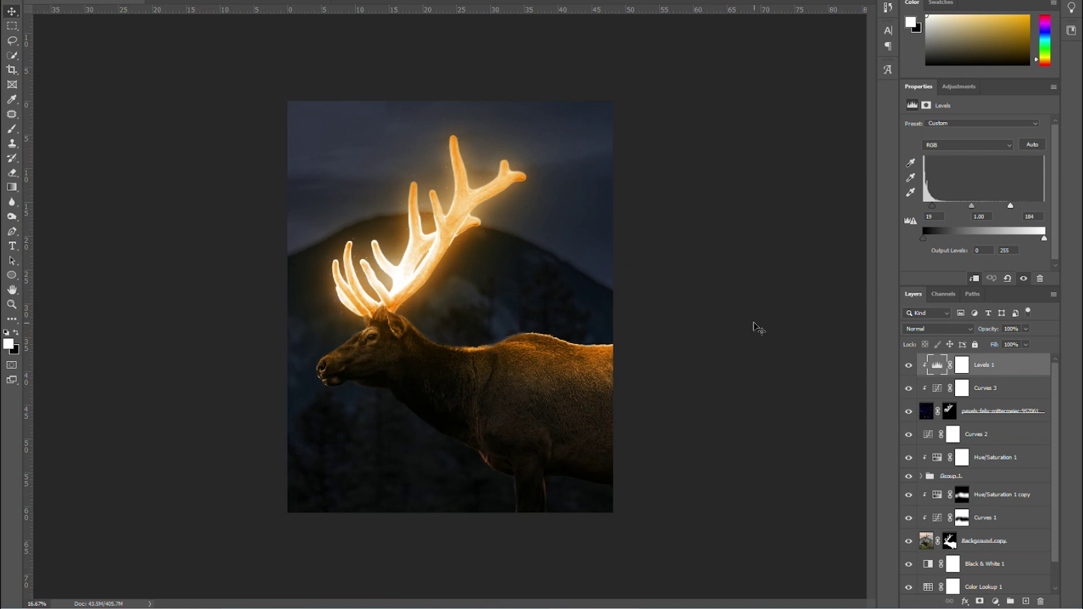
pyautogui.hotkey('ctrl', '+')
pyautogui.hotkey('ctrl', '+')
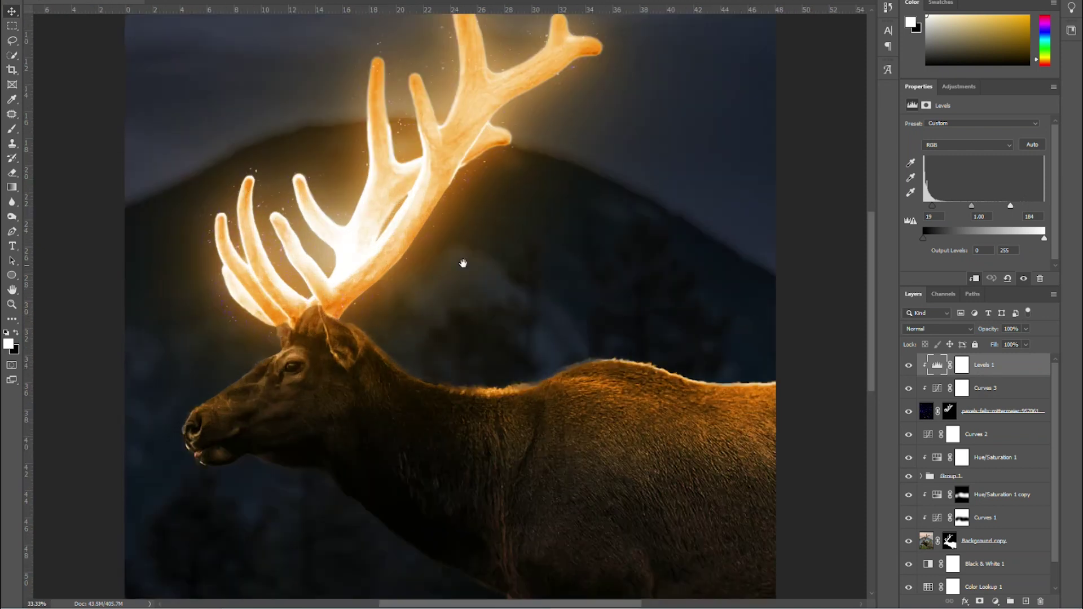
pyautogui.moveTo(463, 264); pyautogui.dragTo(497, 350)
pyautogui.hotkey('ctrl', '-')
pyautogui.hotkey('ctrl', '+')
pyautogui.hotkey('ctrl', '+')
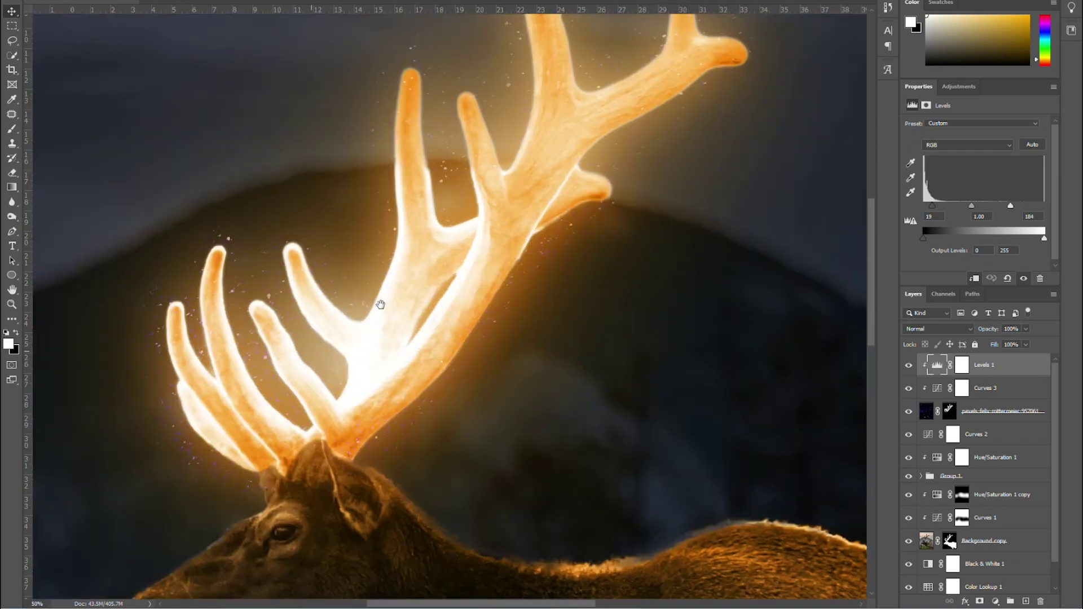
pyautogui.moveTo(379, 305); pyautogui.dragTo(478, 243)
pyautogui.hotkey('ctrl', '+')
pyautogui.hotkey('ctrl', '-')
pyautogui.hotkey('ctrl', '-')
pyautogui.hotkey('ctrl', '-')
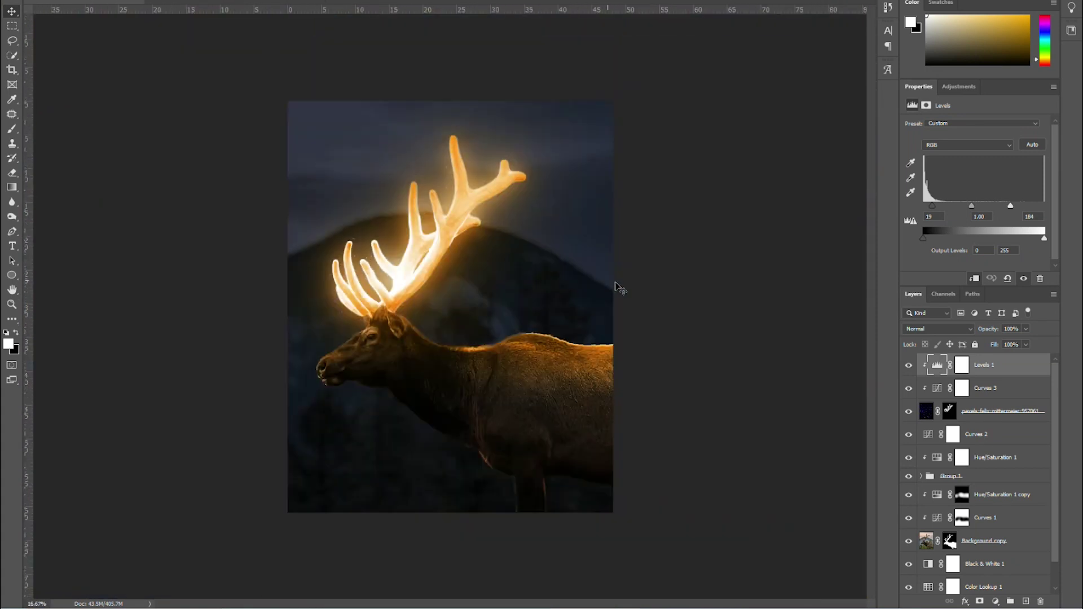
pyautogui.press('Tab')
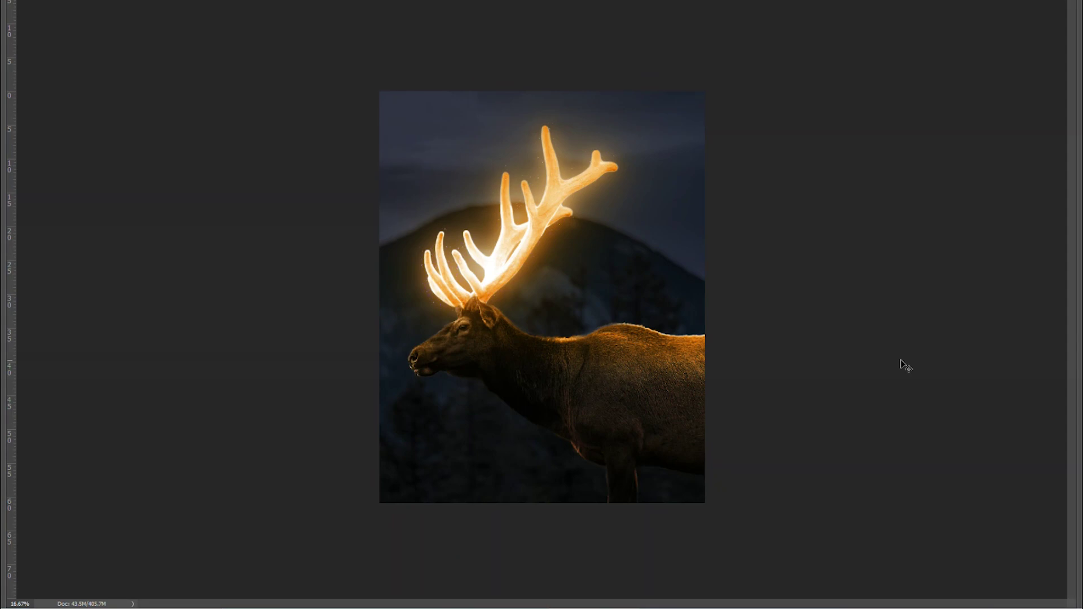